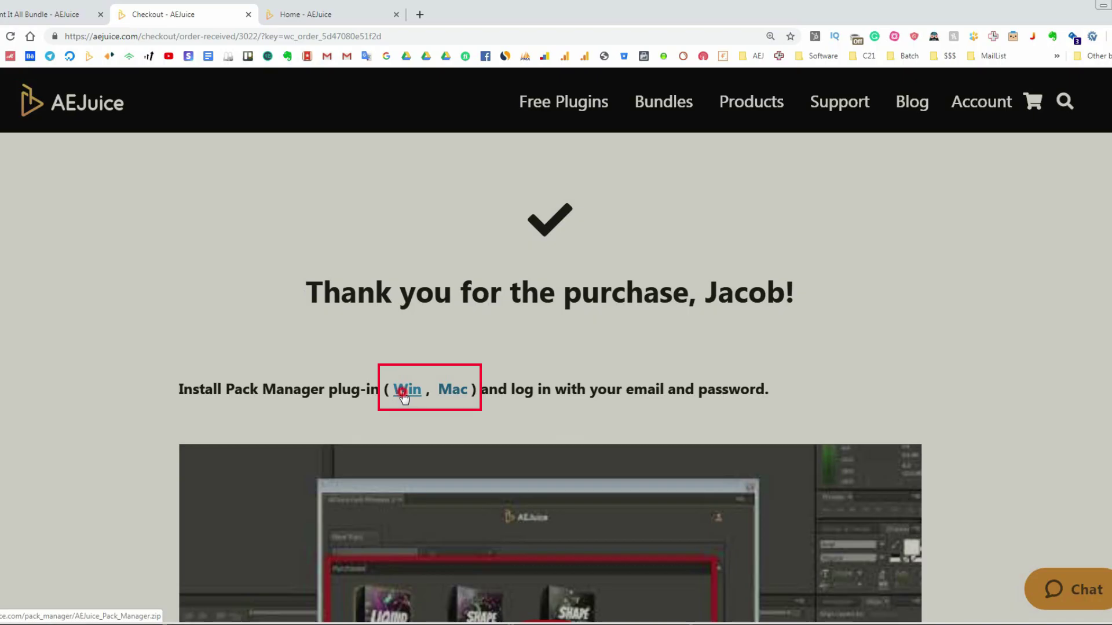
Step: Download AEJuice_Pack_Manager.zip for Windows from the AEJuice site and open it from Chrome's download shelf
click(405, 391)
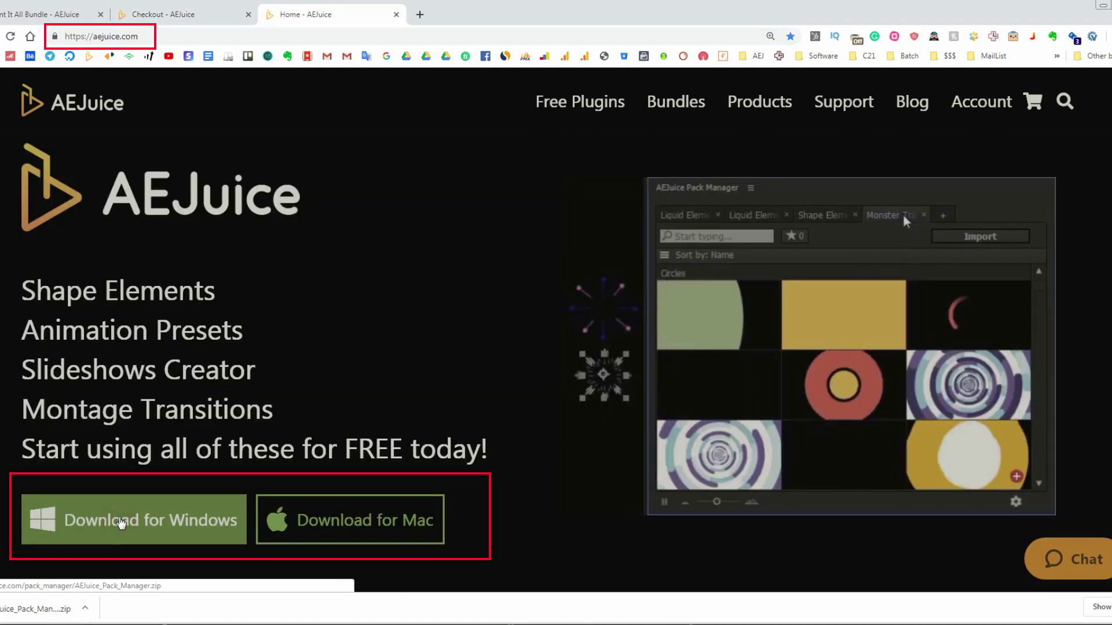
click(121, 515)
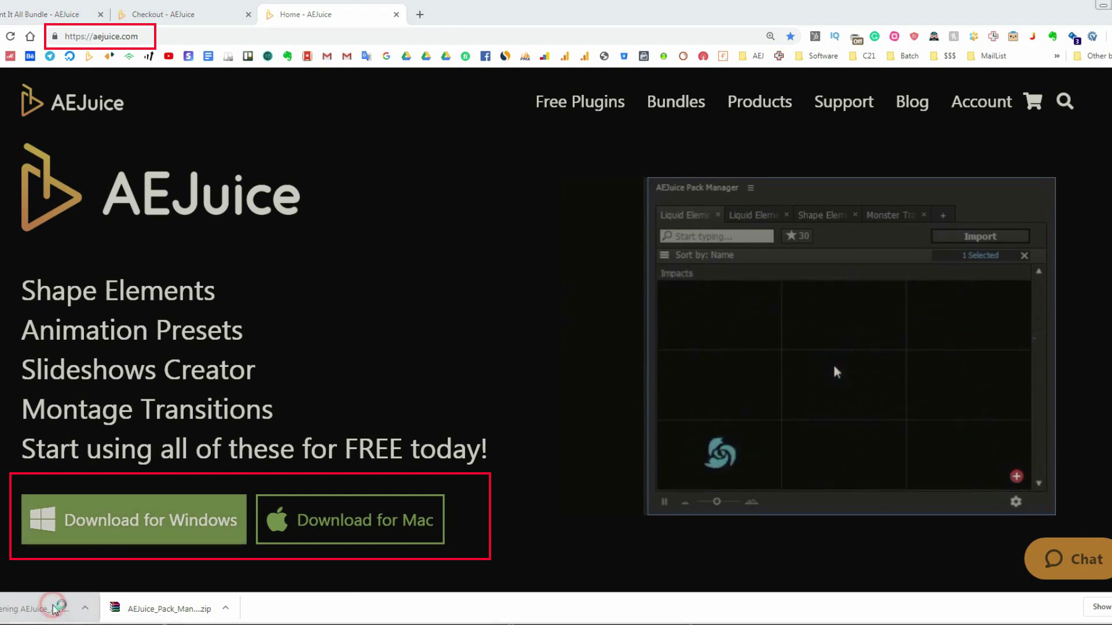
click(62, 608)
Step: Run AEJuice_Pack_Manager.exe from WinRAR and install it through Next, Install and Close
double_click(631, 243)
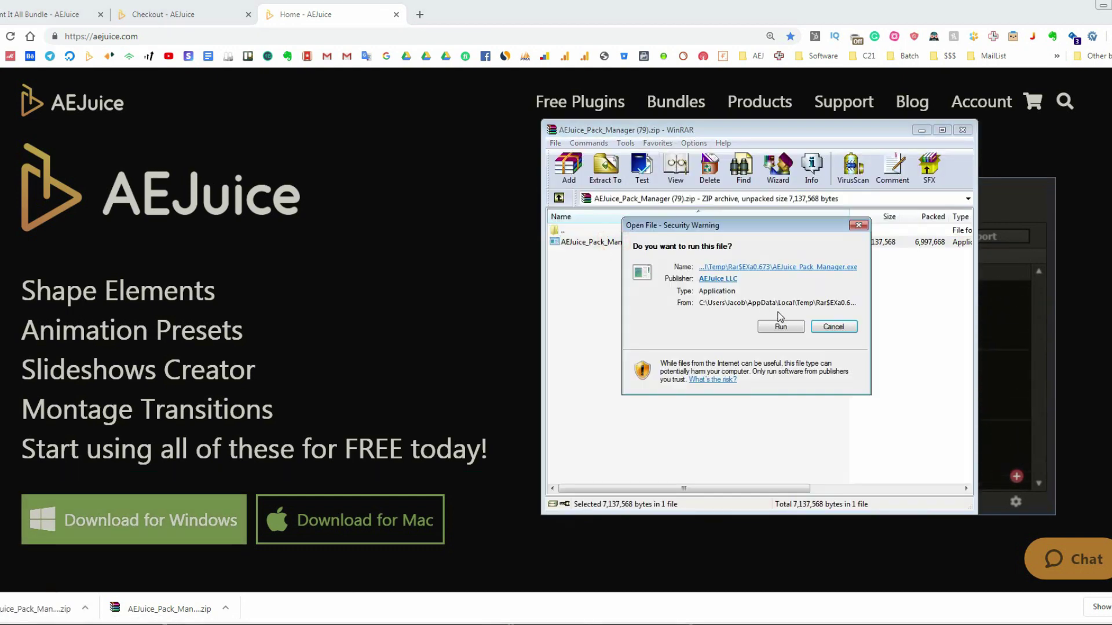
click(781, 326)
click(821, 404)
click(824, 405)
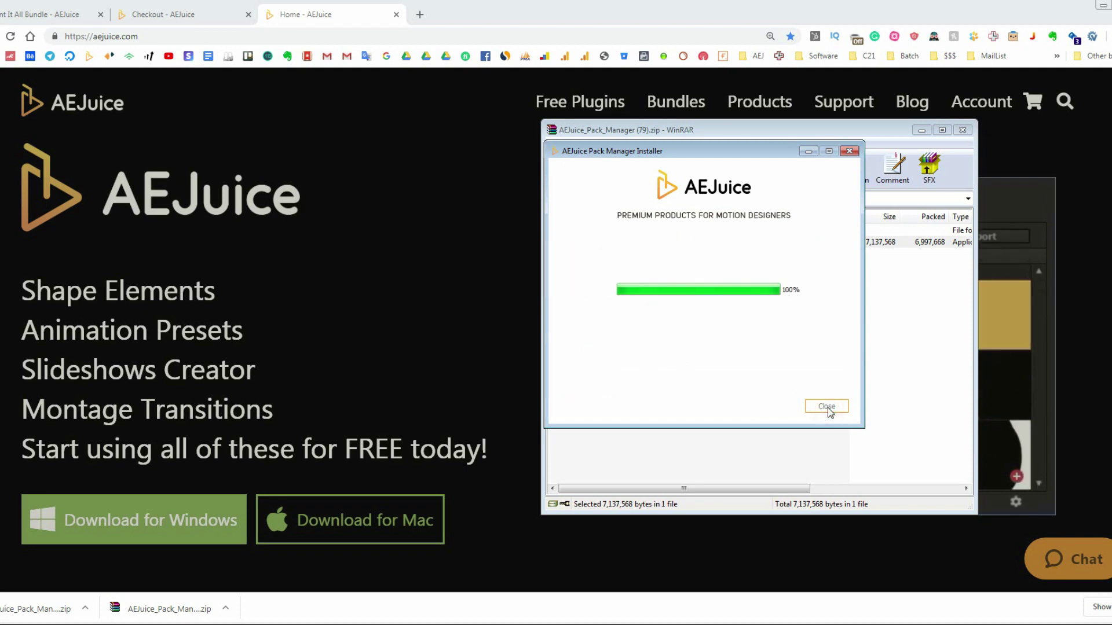
click(827, 406)
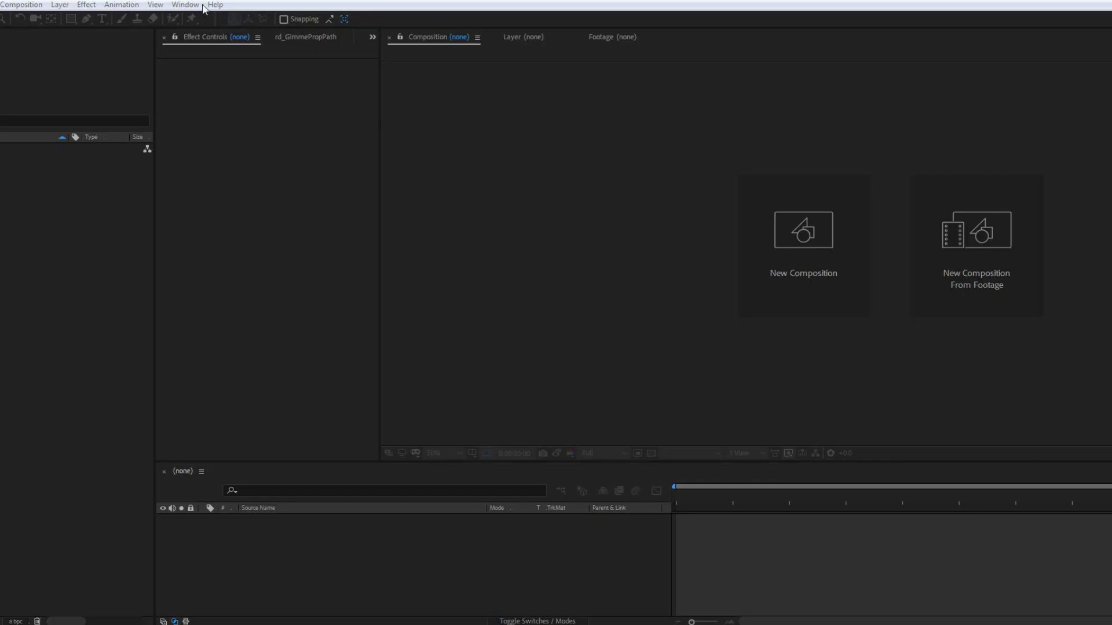
Step: Open Window > AEJuice Pack Manager 3 and log in with the account password
click(185, 4)
click(266, 79)
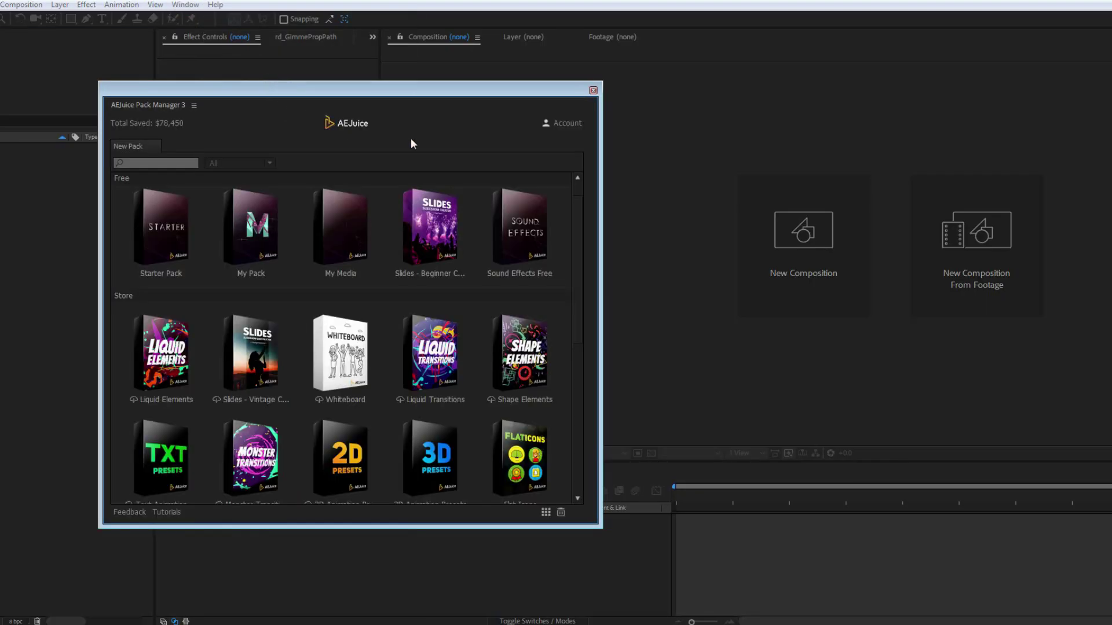
click(557, 123)
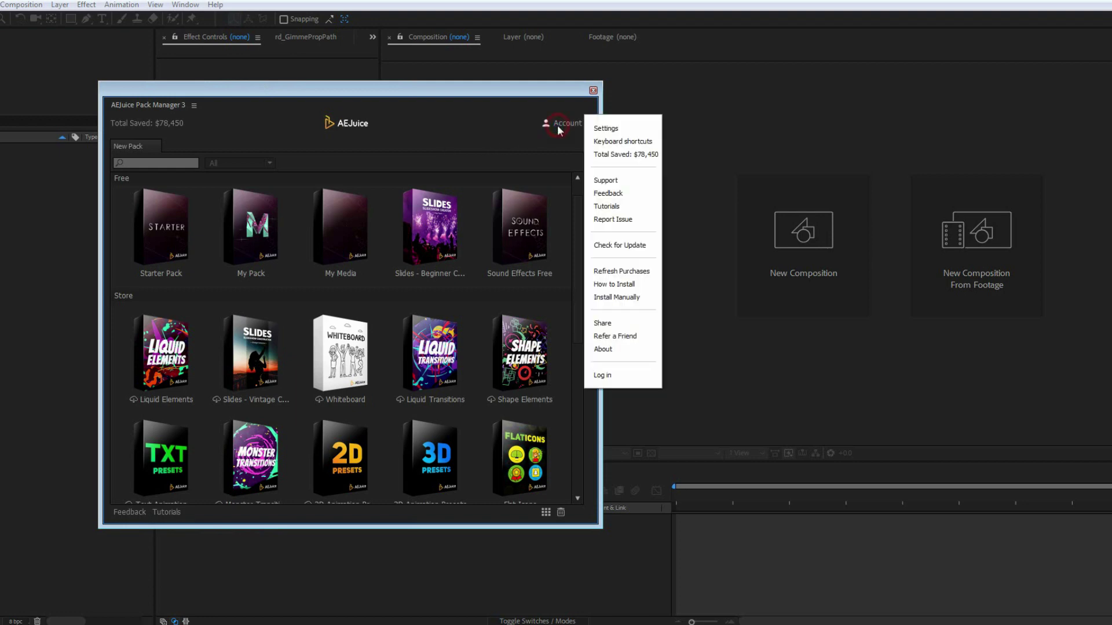
click(626, 376)
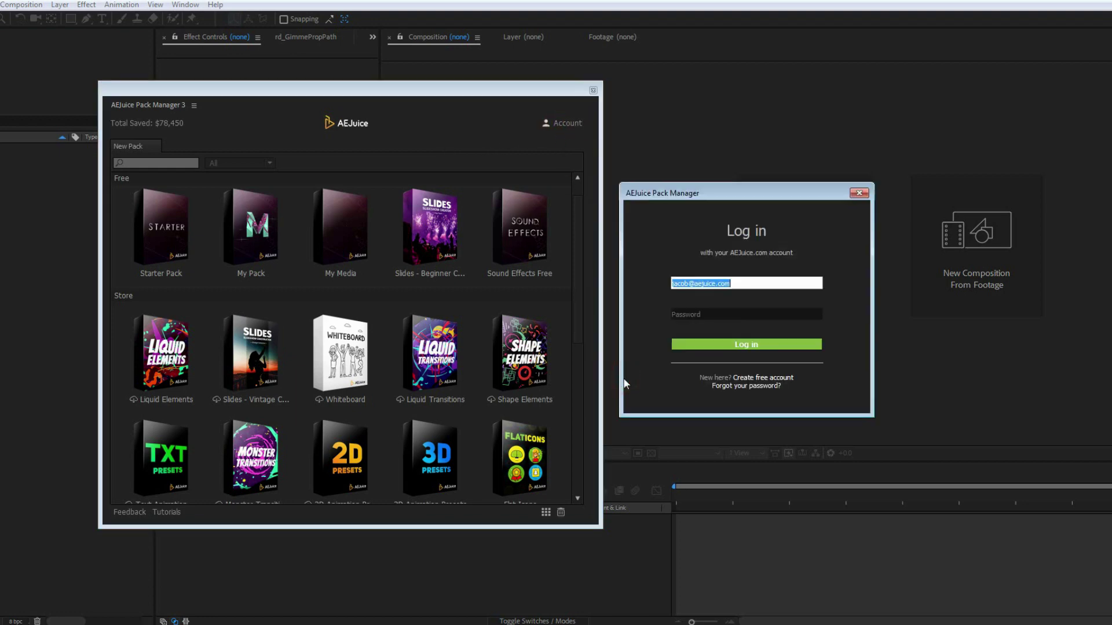
key(Tab)
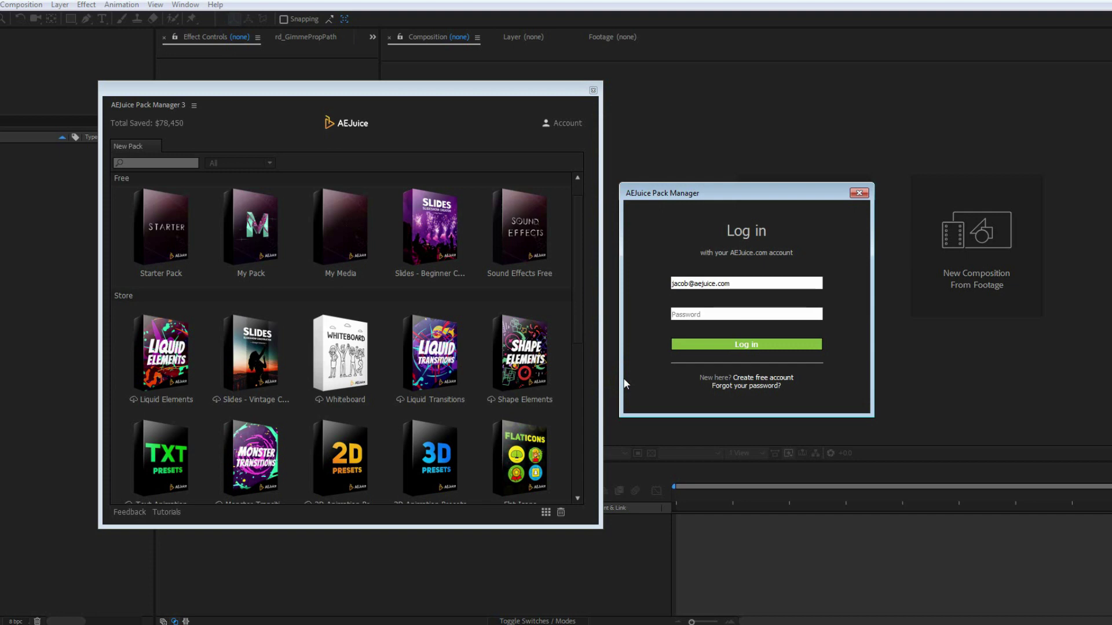
text(••••••••••)
key(Return)
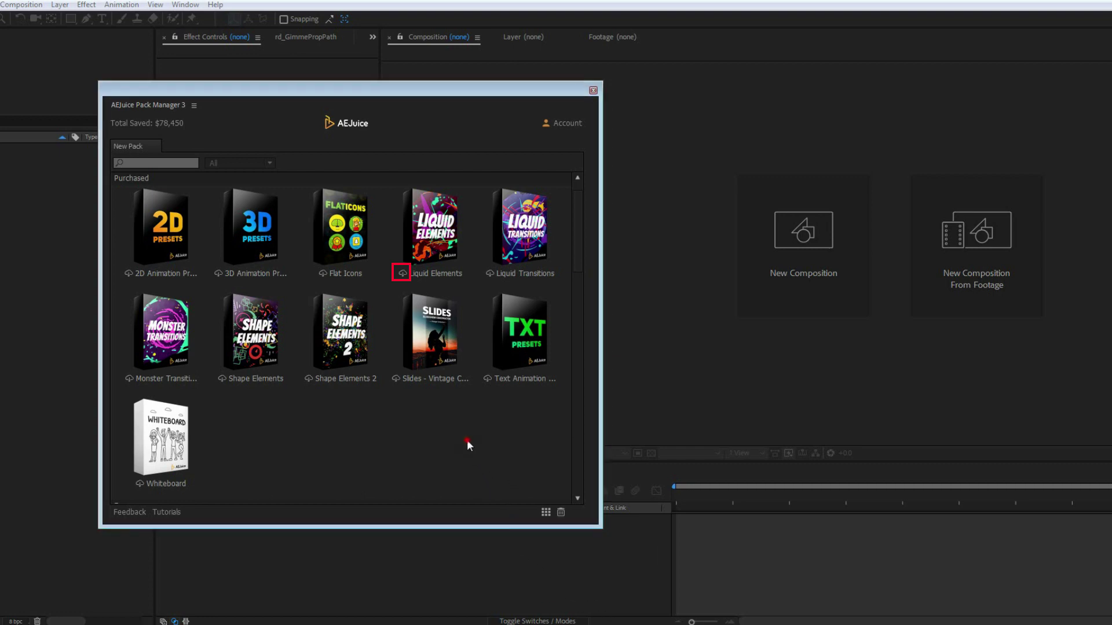
Step: Download the Liquid Elements pack and delete the Liquid Transitions pack
click(436, 242)
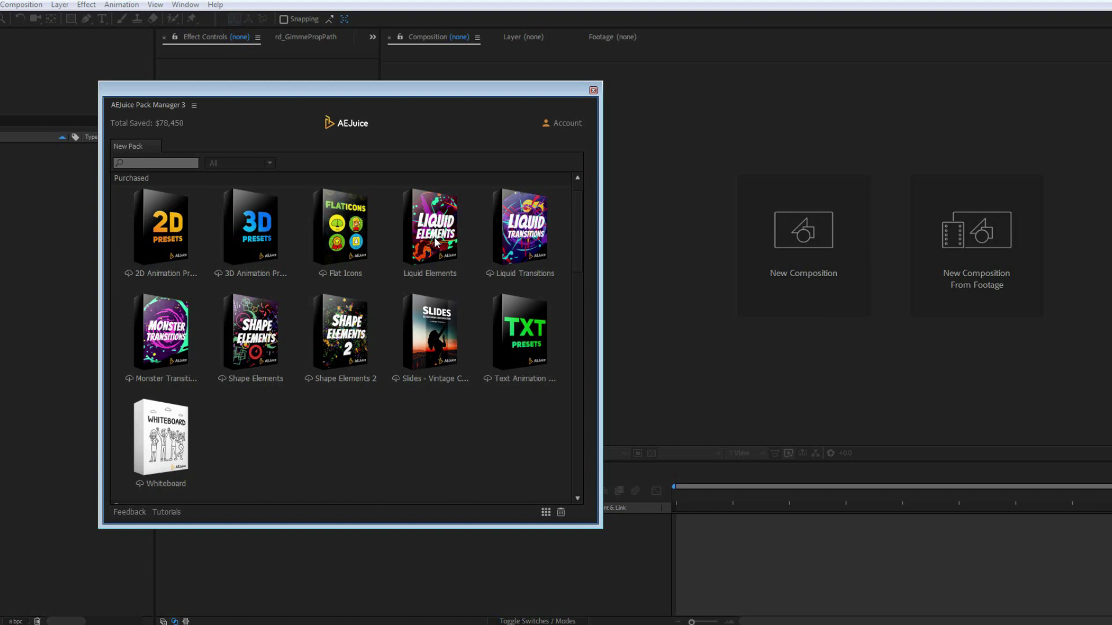
click(509, 242)
right_click(510, 242)
click(533, 272)
click(534, 273)
Step: Download the 2D Animation Presets main file from the AEJuice account Downloads page via Install Manually
click(566, 122)
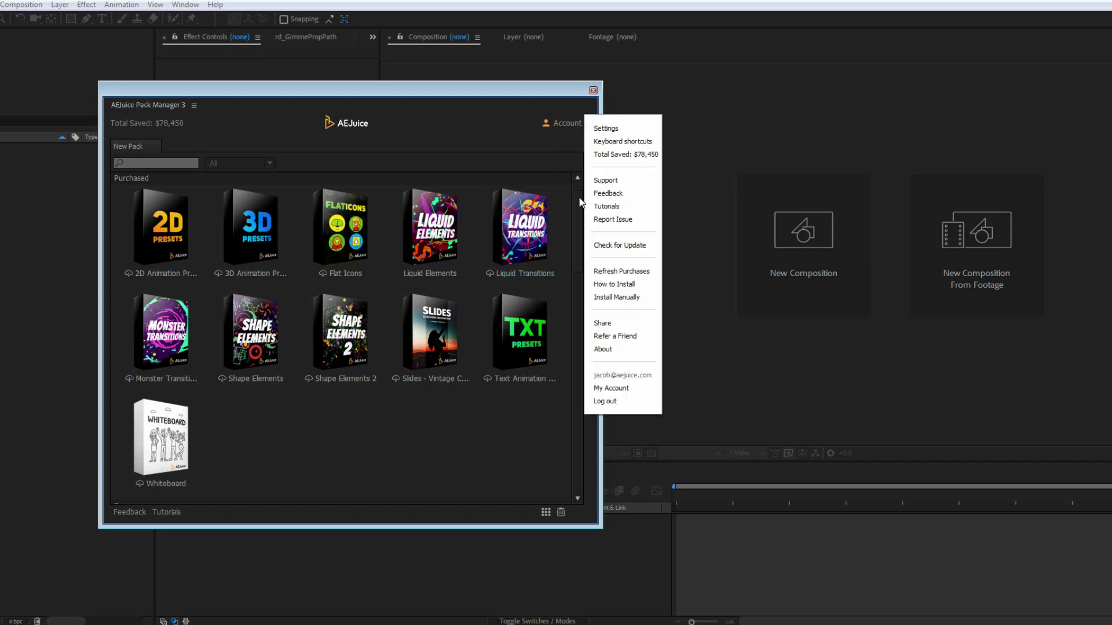
click(607, 297)
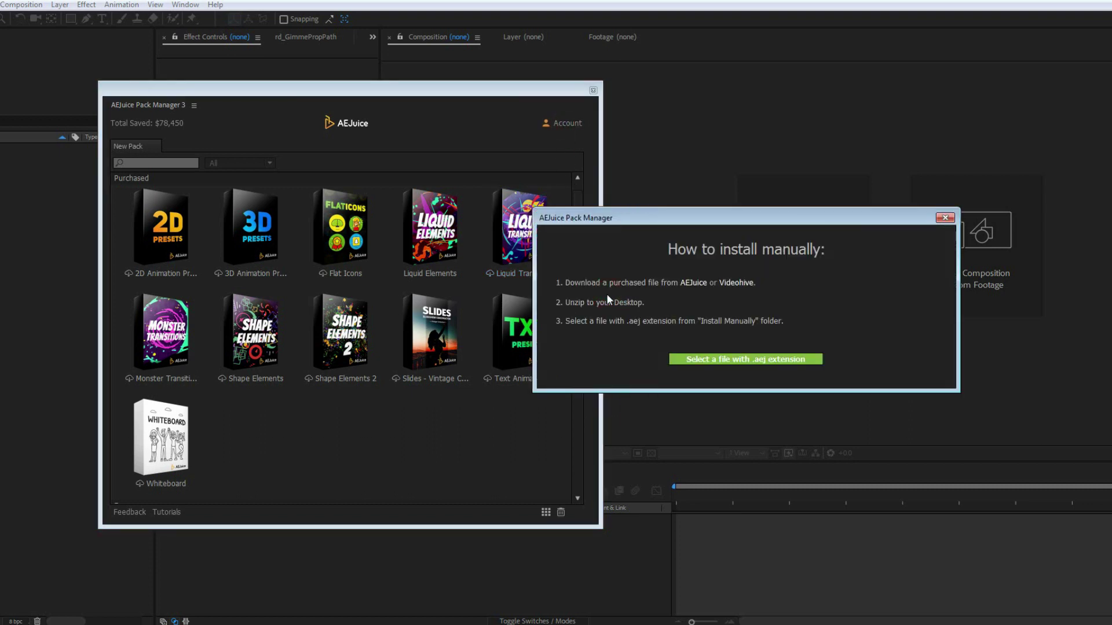
click(687, 282)
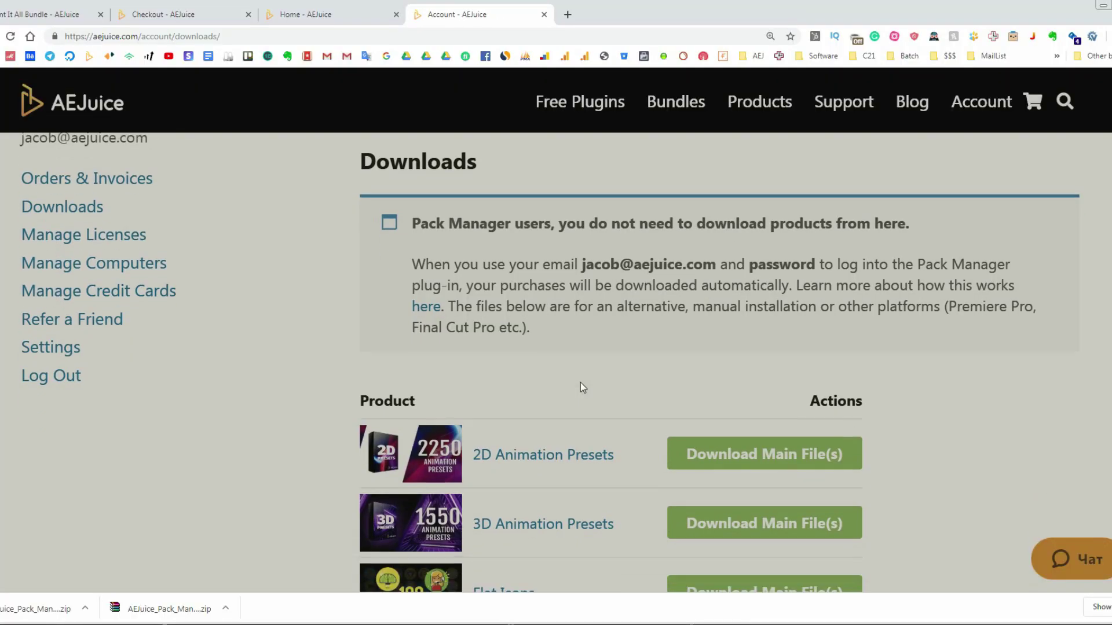
scroll(580, 383, down, 2)
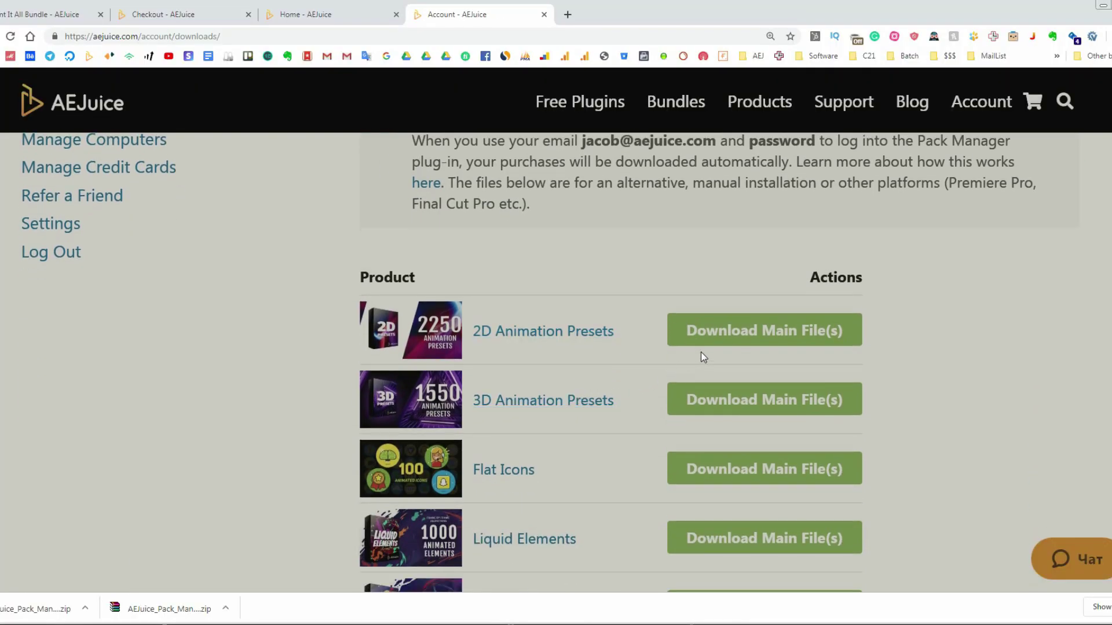
click(739, 334)
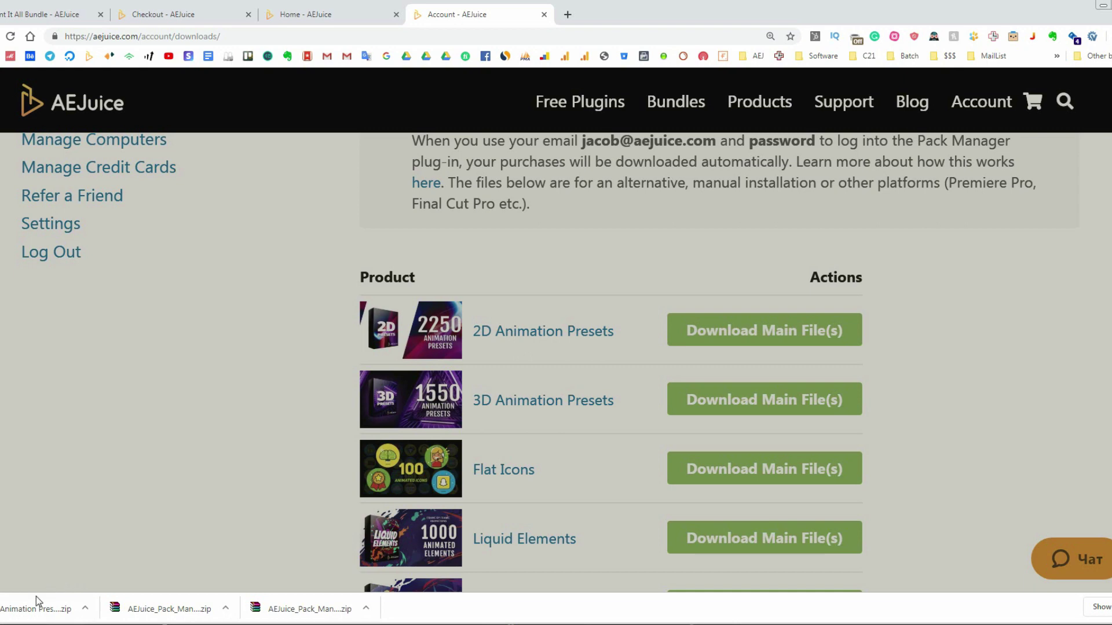
Step: Extract 2D Animation Presets.aej from the zip's Install Manually folder to the Desktop with Extract To
click(36, 605)
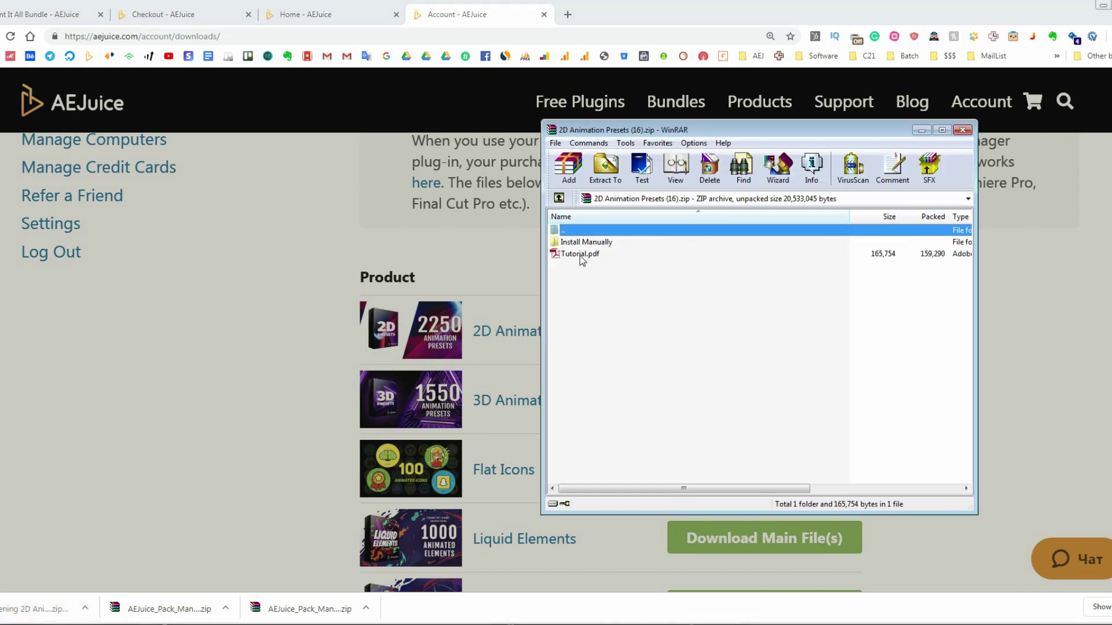
double_click(602, 245)
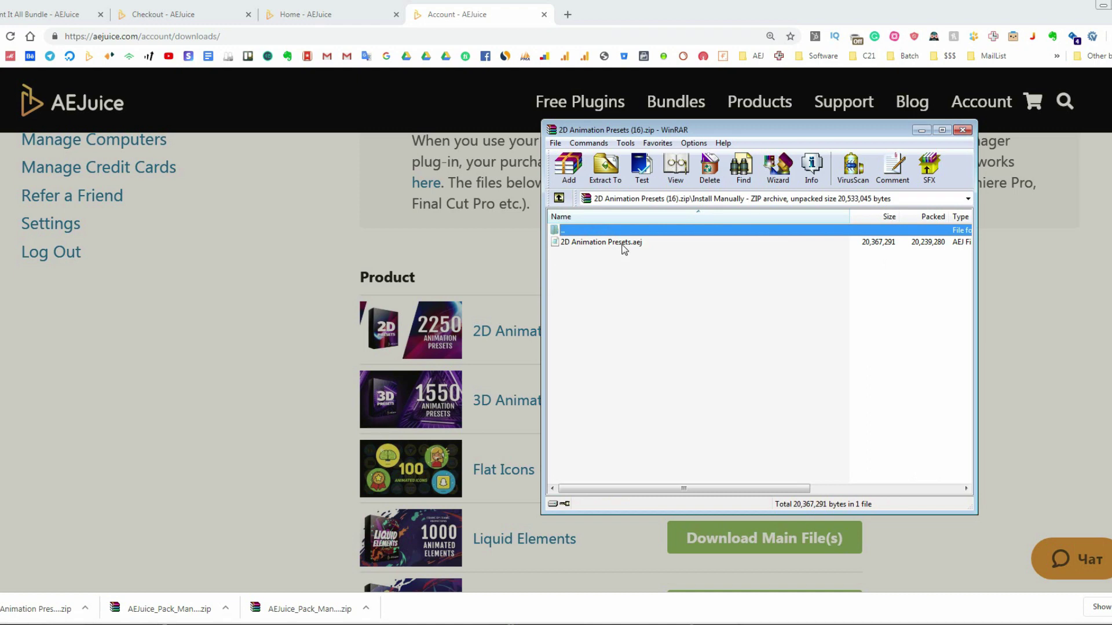
click(623, 243)
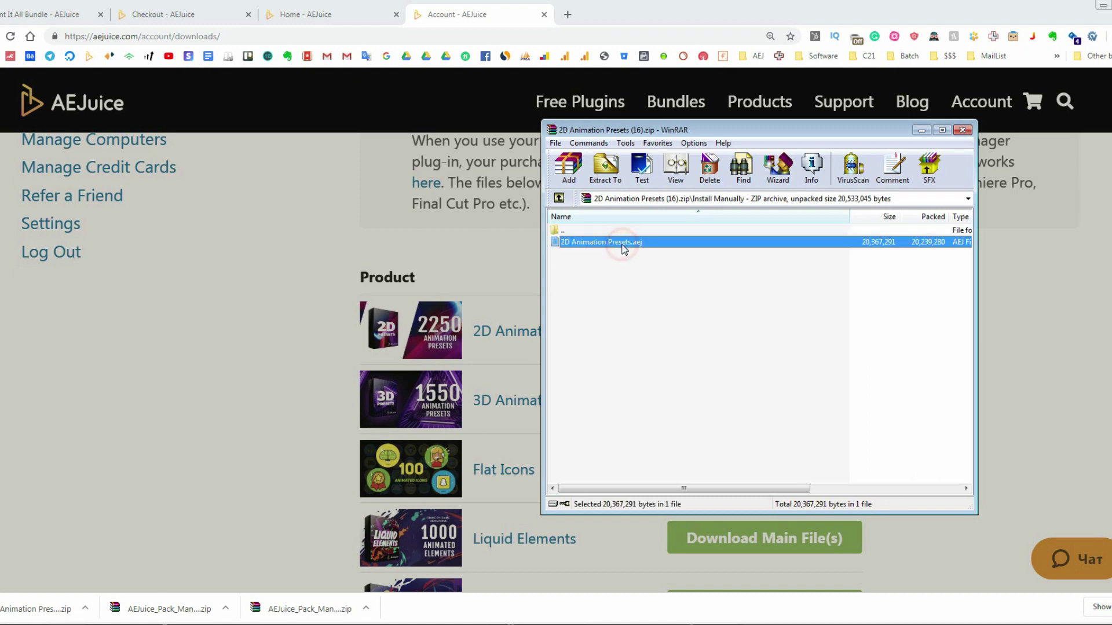
click(605, 168)
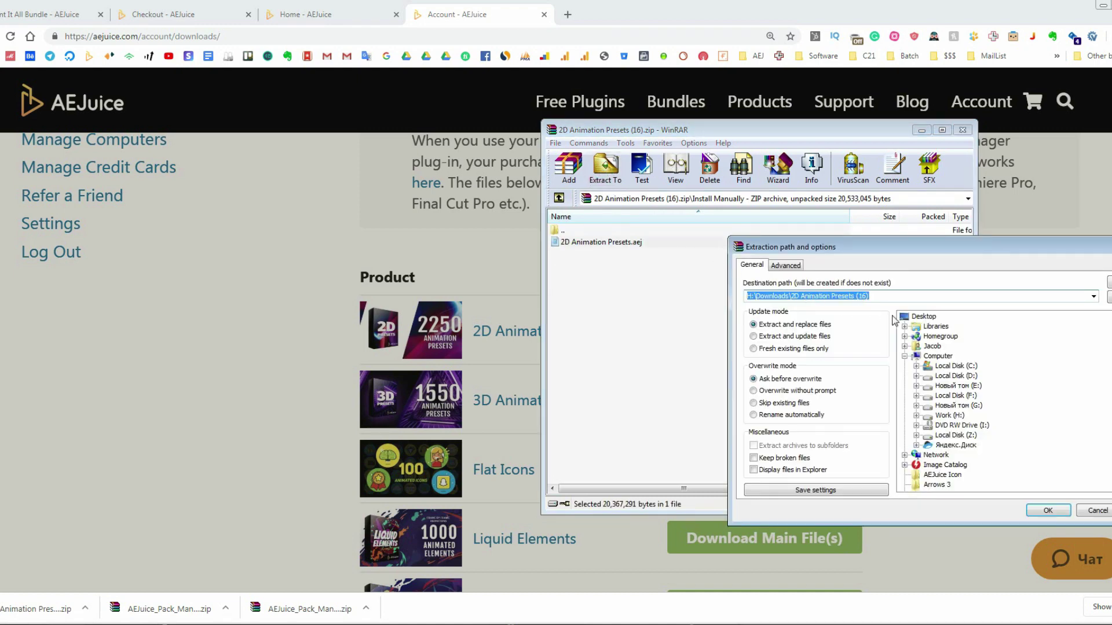
click(921, 318)
click(1062, 511)
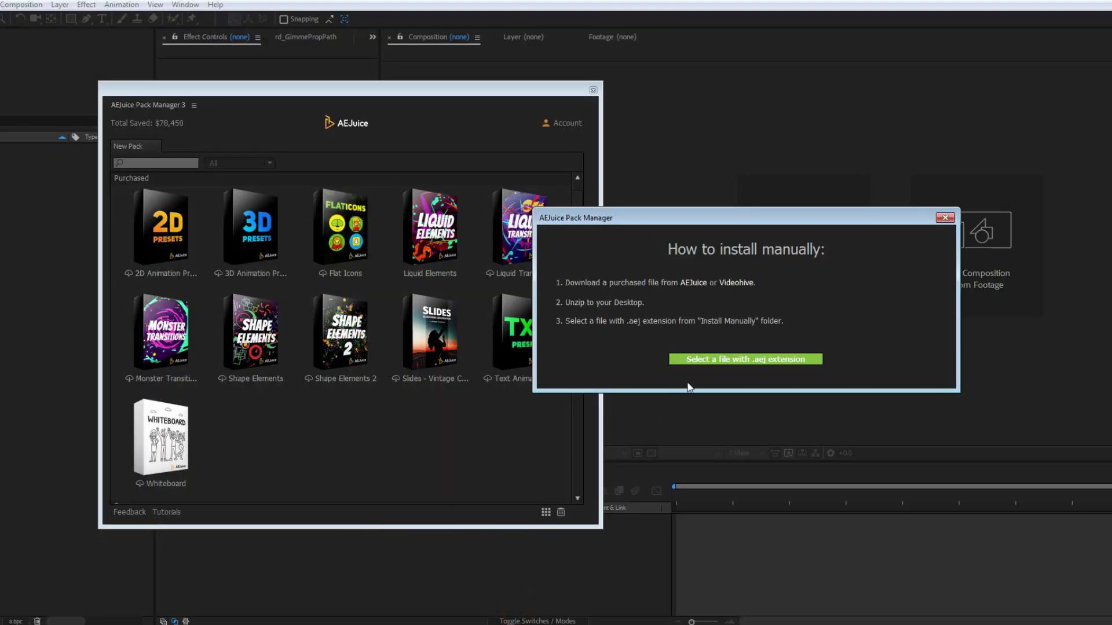
Step: Install the pack by choosing 2D Animation Presets.aej from the Desktop in the Open dialog
click(718, 359)
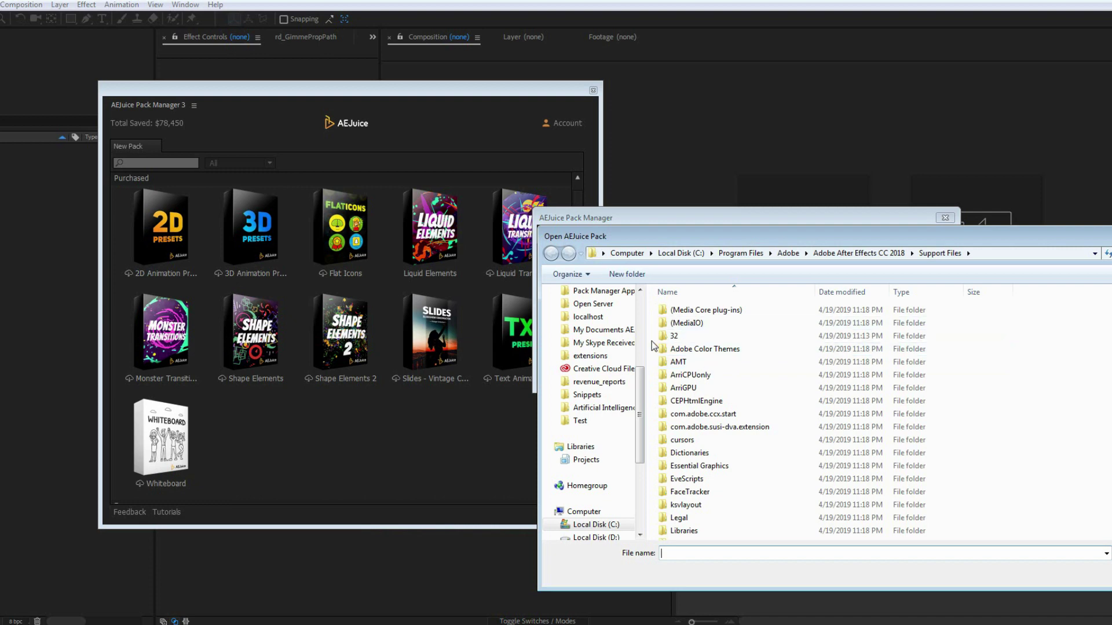
scroll(608, 377, up, 5)
click(622, 311)
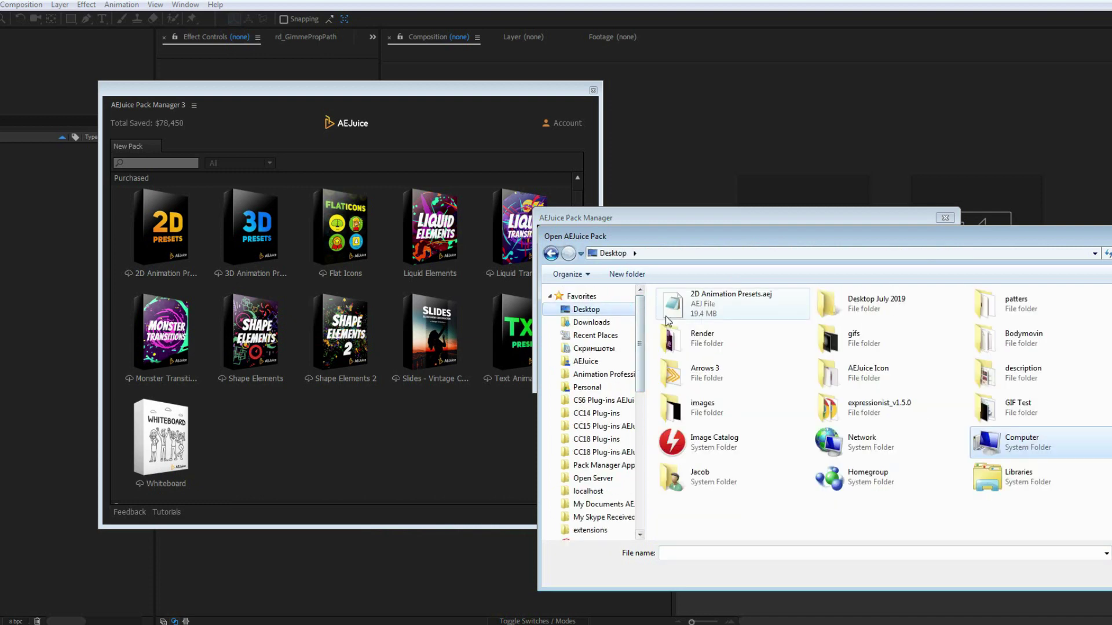
click(703, 304)
double_click(703, 304)
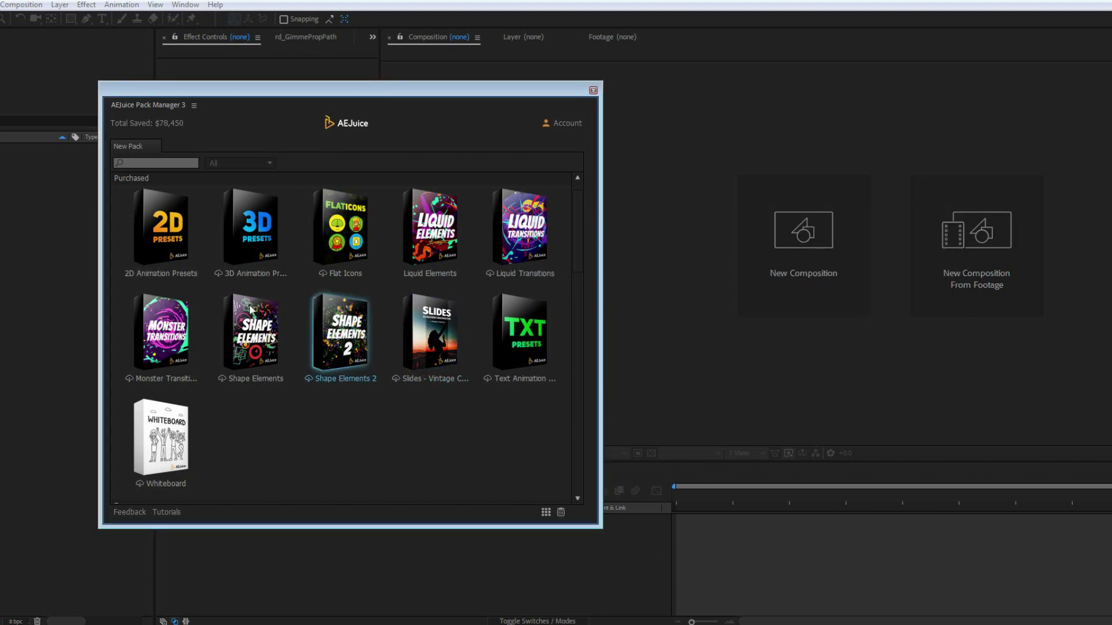
Step: Open the 2D Animation Presets pack in a tab, then add a New Pack tab
click(170, 273)
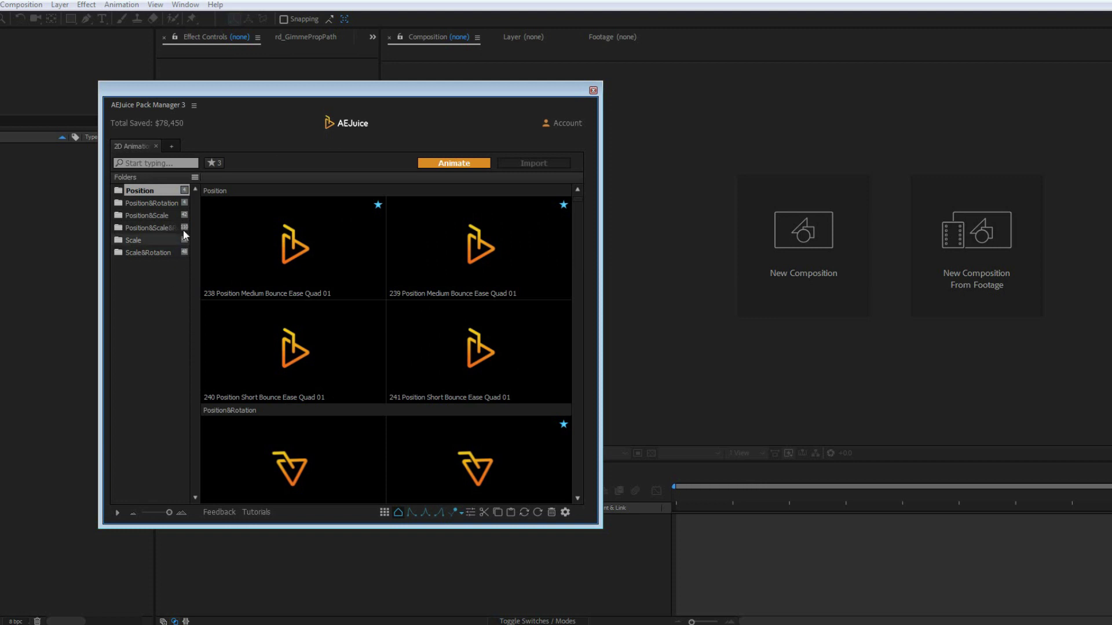
click(171, 147)
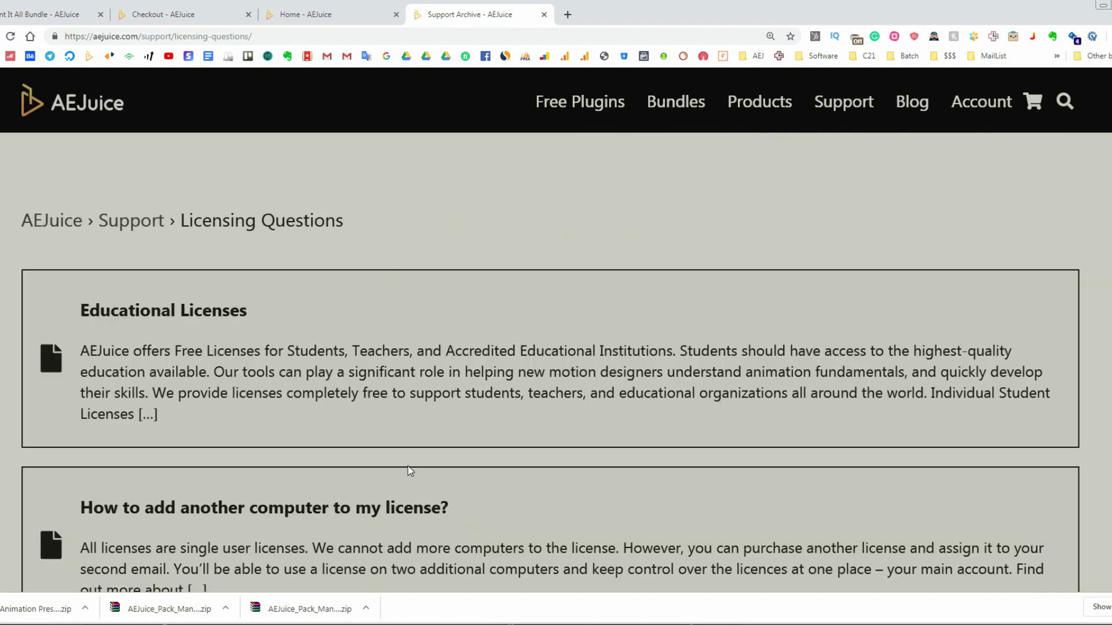
Step: Open the Licensing Questions article on how many computers may use licensed products, and read it
scroll(408, 465, down, 8)
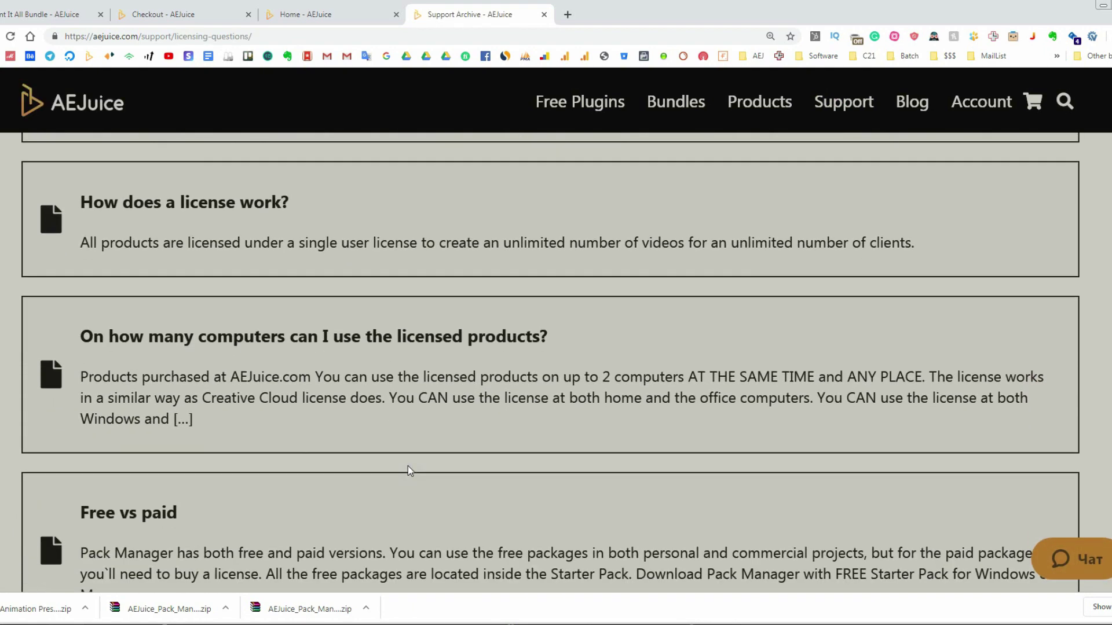
click(458, 326)
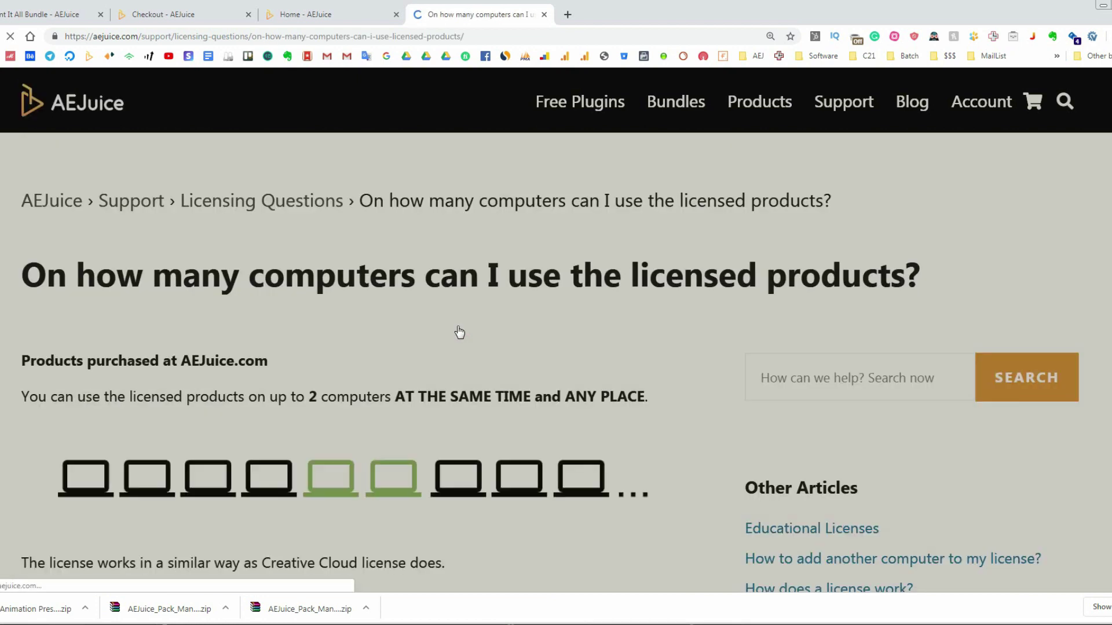
scroll(459, 331, down, 2)
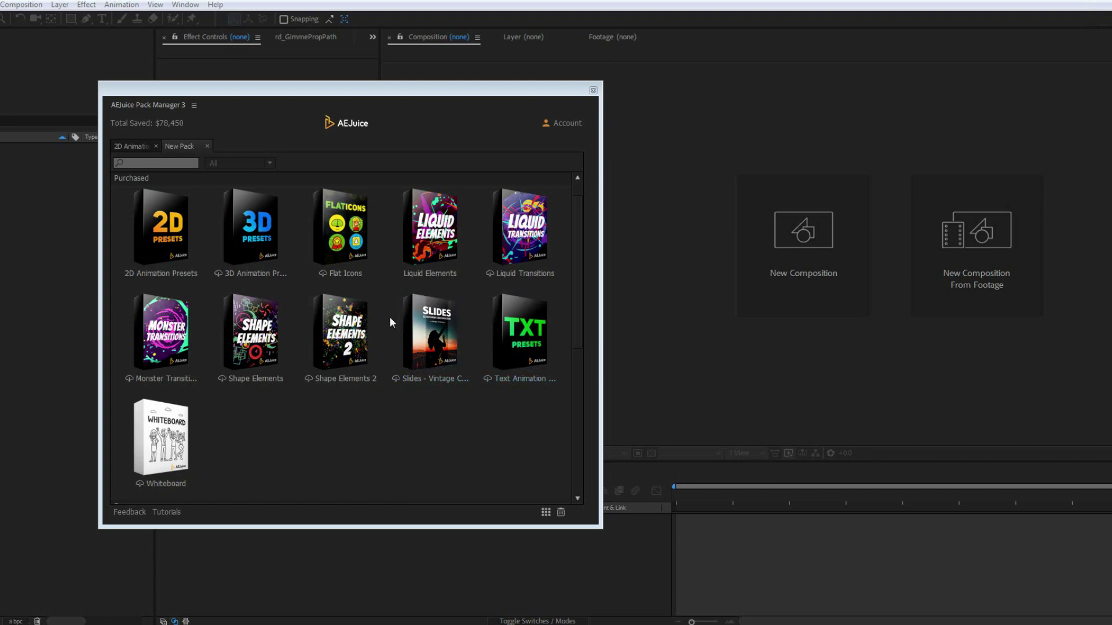
Step: Open Liquid Elements in its own Pack Manager tab, then add a New Pack tab
click(419, 227)
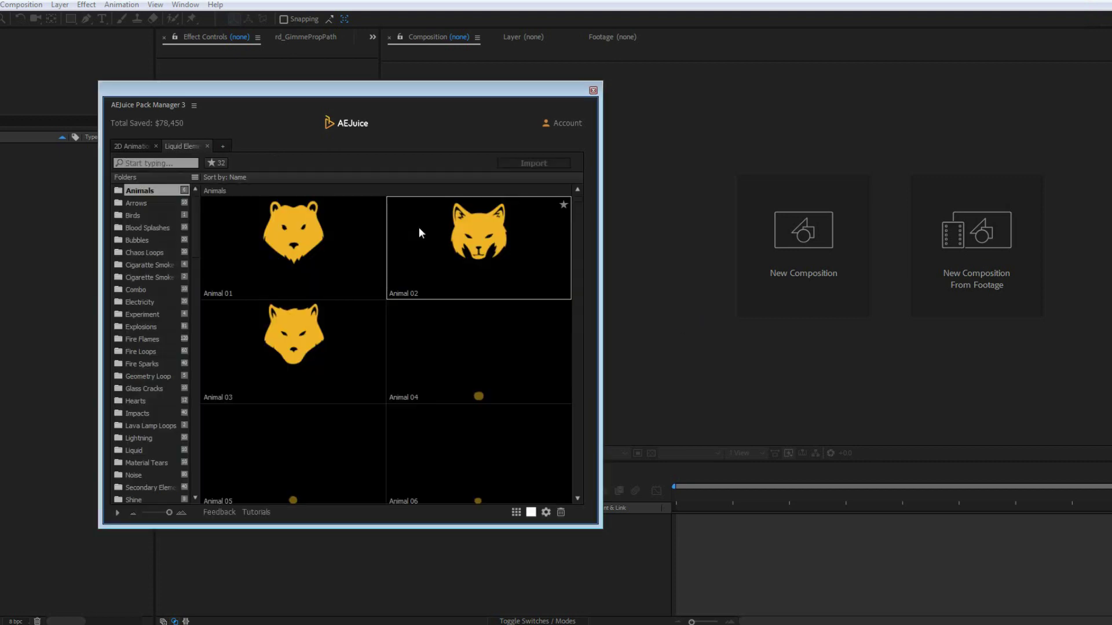
click(222, 147)
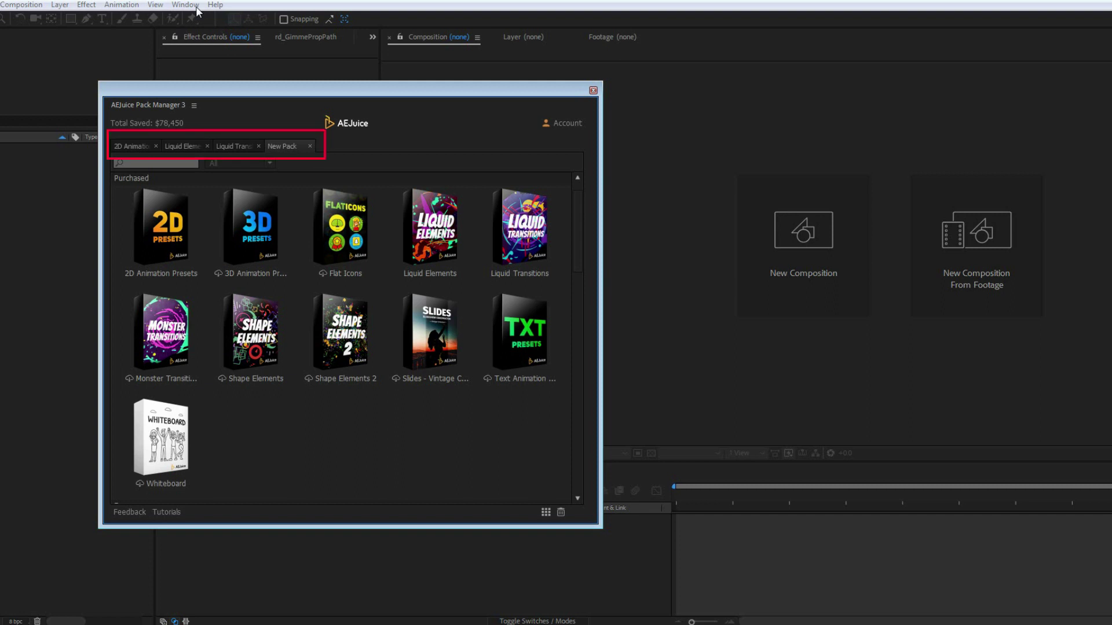
Step: Check the Pack Manager settings, keep the launch shortcut at Ctrl + Tab, and confirm
click(565, 123)
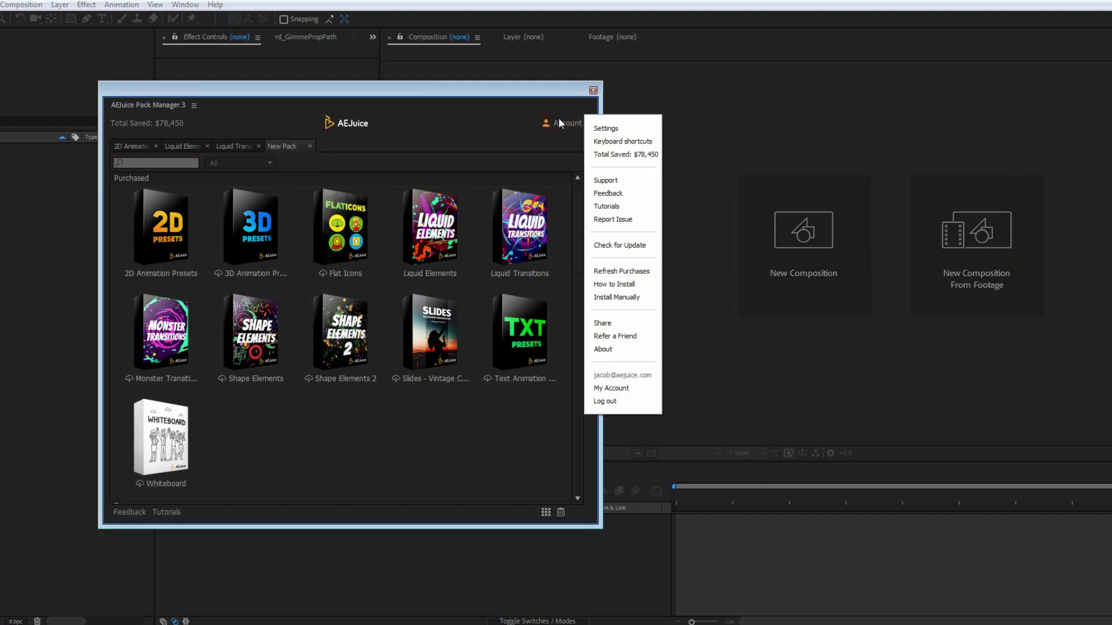
click(596, 125)
click(705, 283)
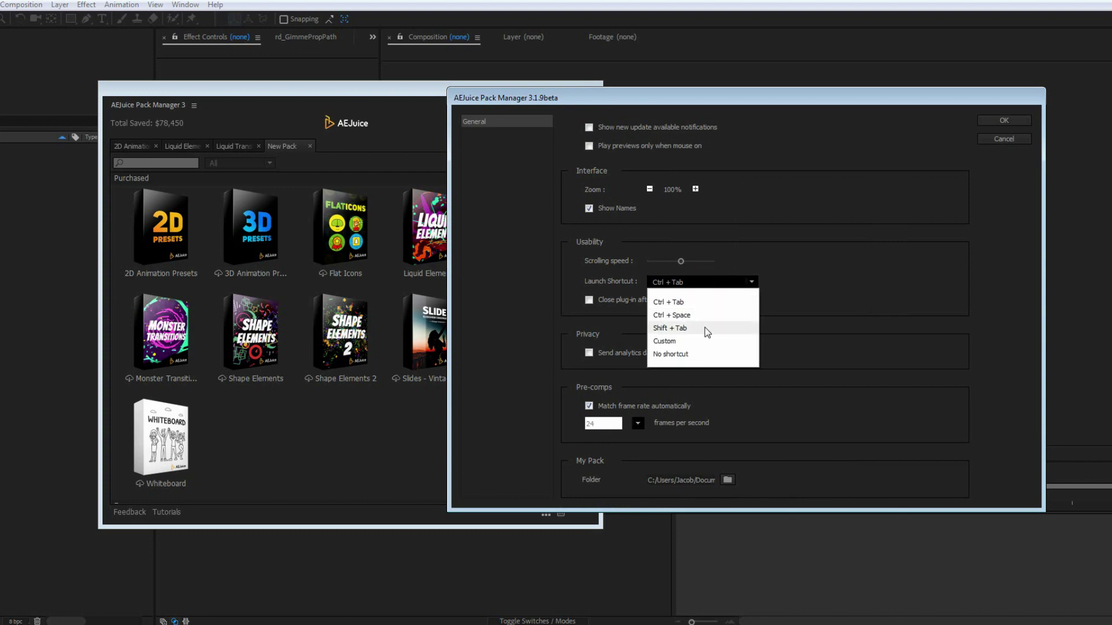
click(700, 303)
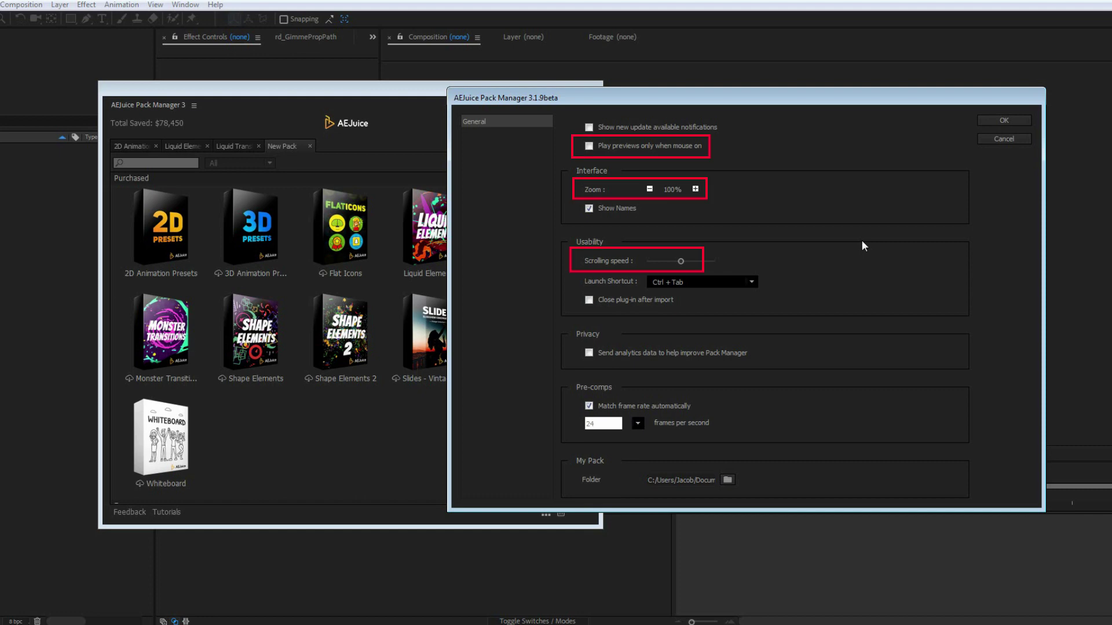
click(998, 121)
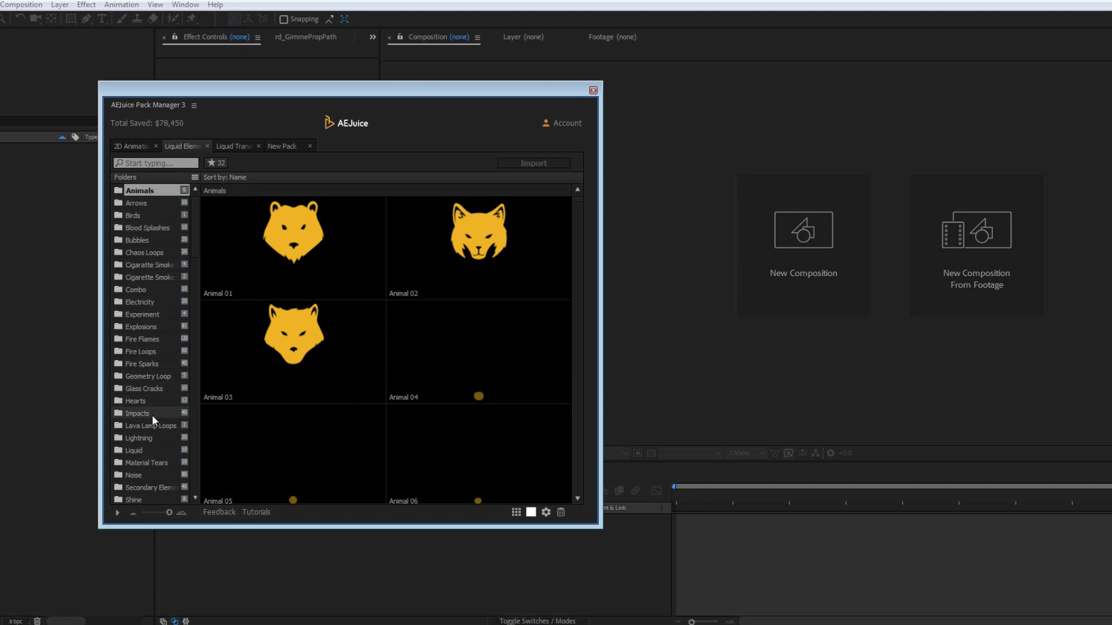
Step: Import Bubble 01 from the Bubbles folder into the composition and scrub to about one second
click(143, 241)
click(314, 277)
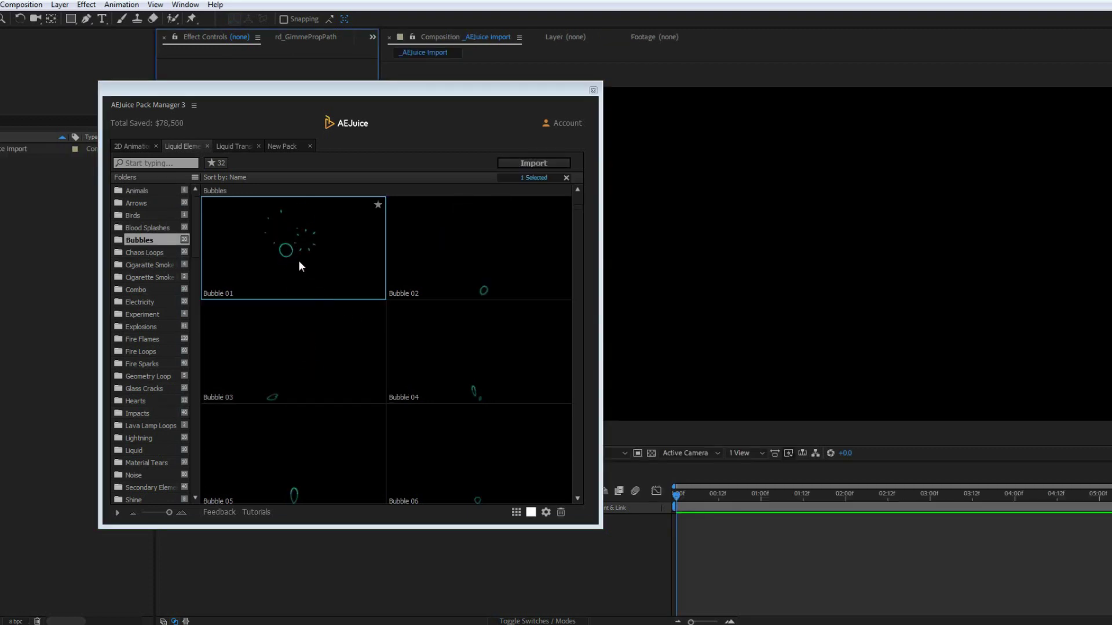
drag(299, 262, 988, 152)
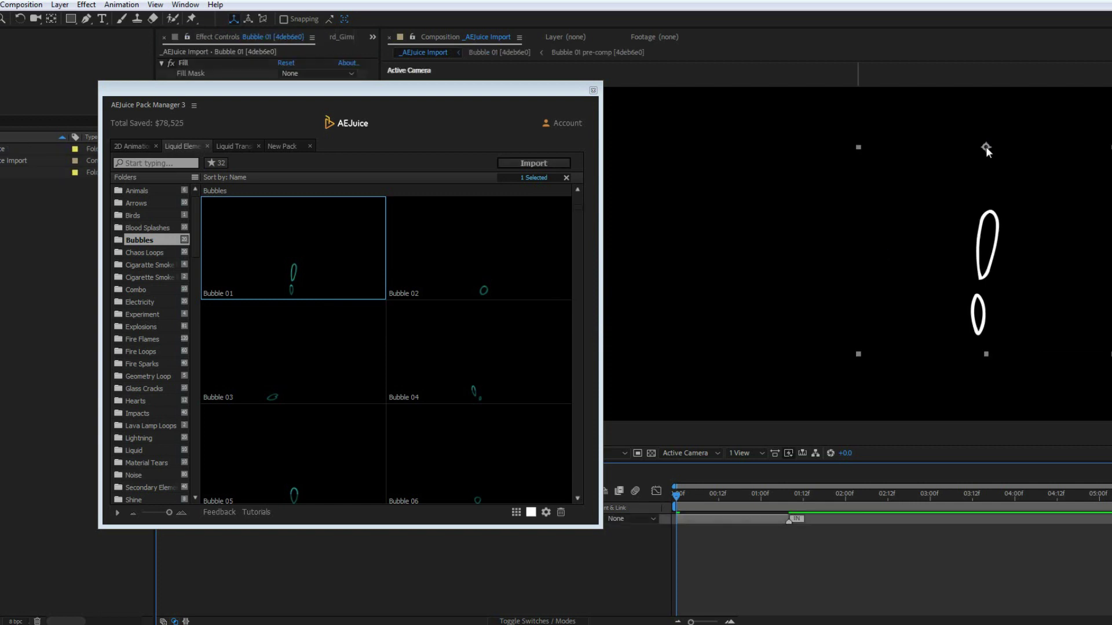
drag(676, 495, 755, 503)
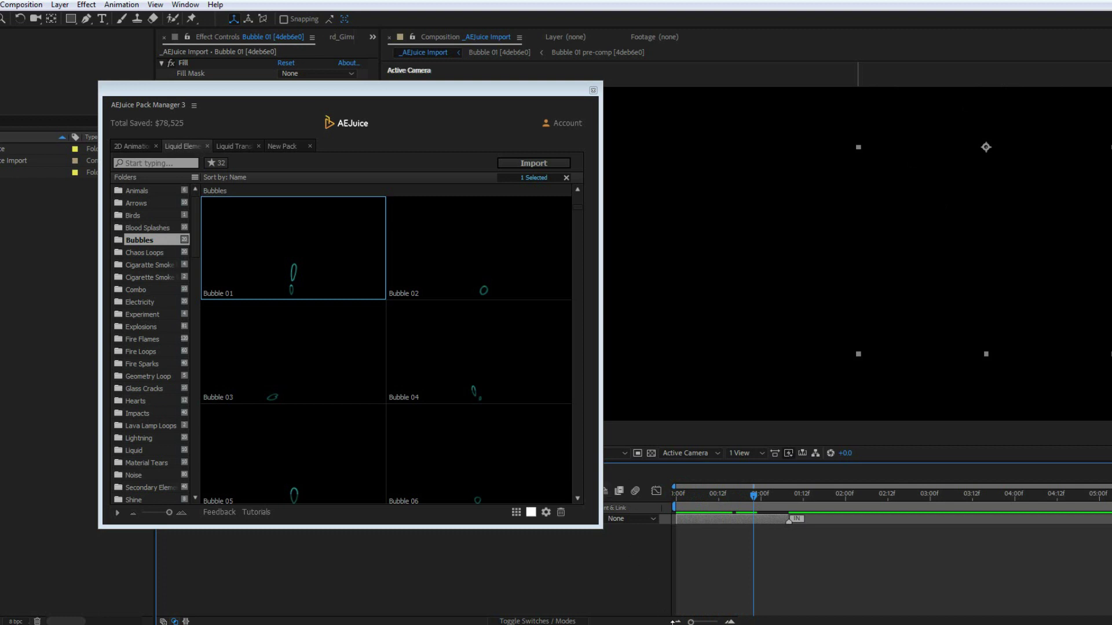
Step: Import Basic Transition 01 from the Liquid Transitions pack into the composition
click(238, 146)
click(282, 252)
drag(413, 278, 1024, 106)
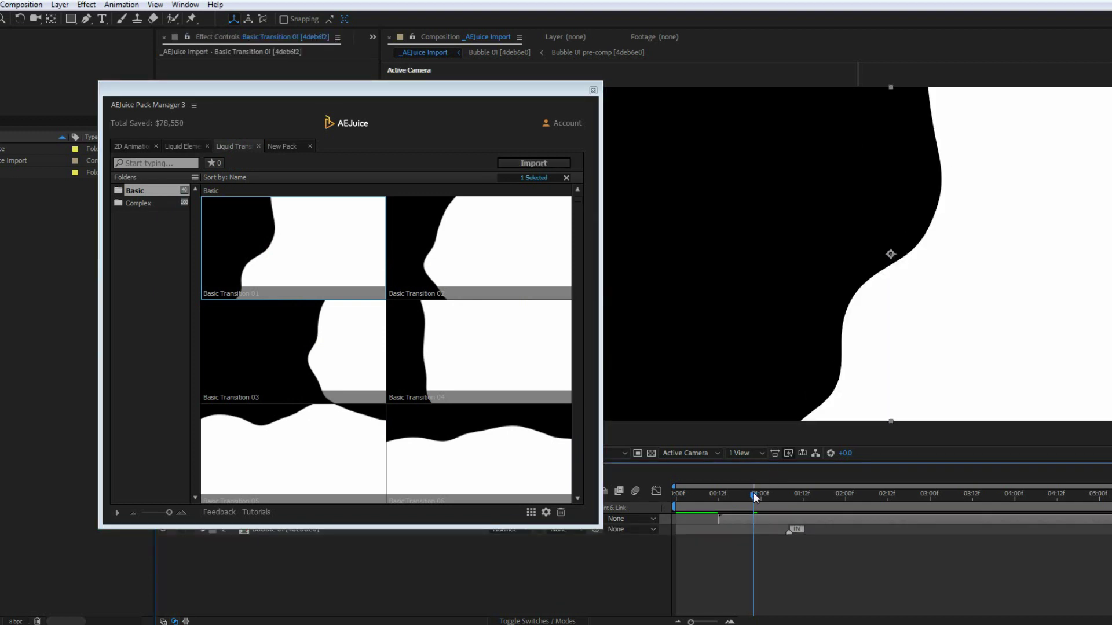
Step: Import Noise 02, 03, 04 and 05 from the Liquid Elements Noise folder as four layers
mouse_move(755, 499)
mouse_down()
mouse_move(814, 507)
mouse_move(764, 504)
mouse_up()
click(183, 146)
click(133, 473)
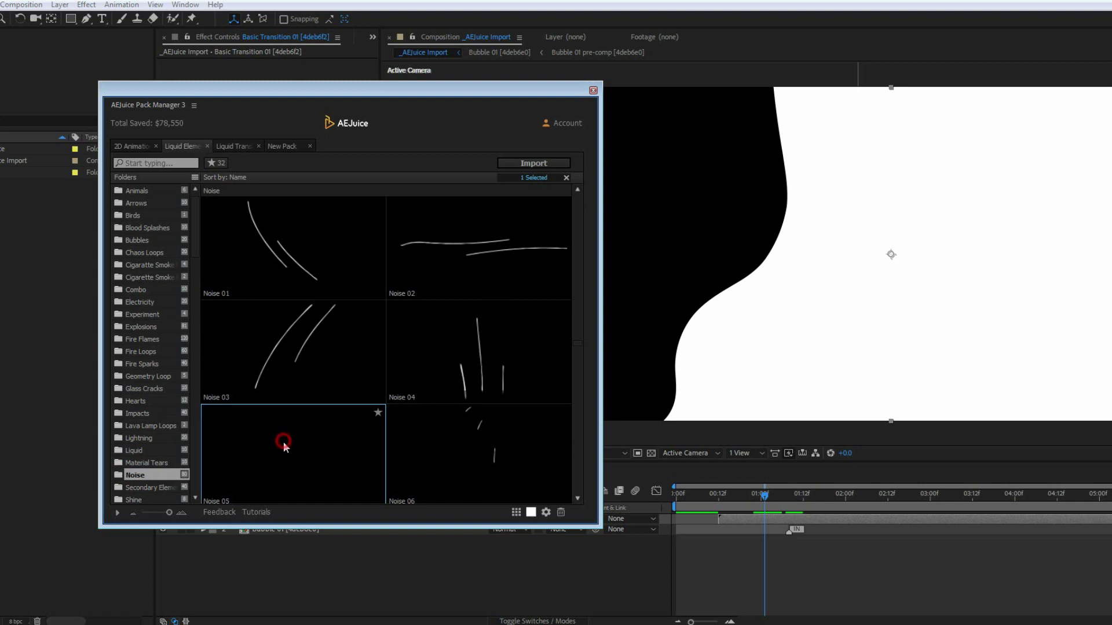
shift+click(450, 269)
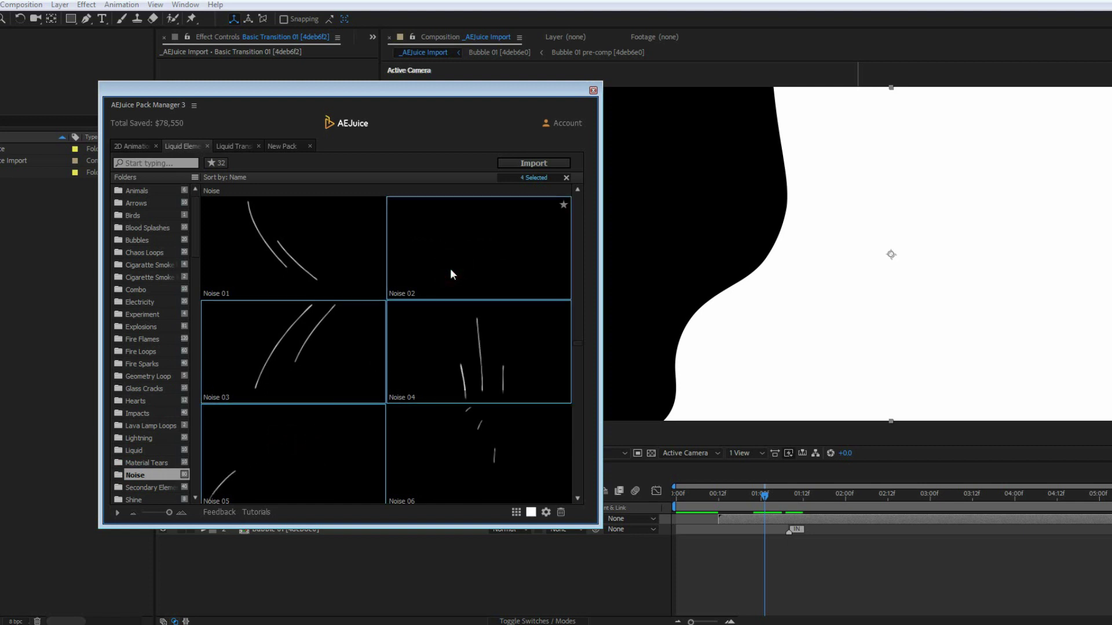
drag(497, 228, 731, 216)
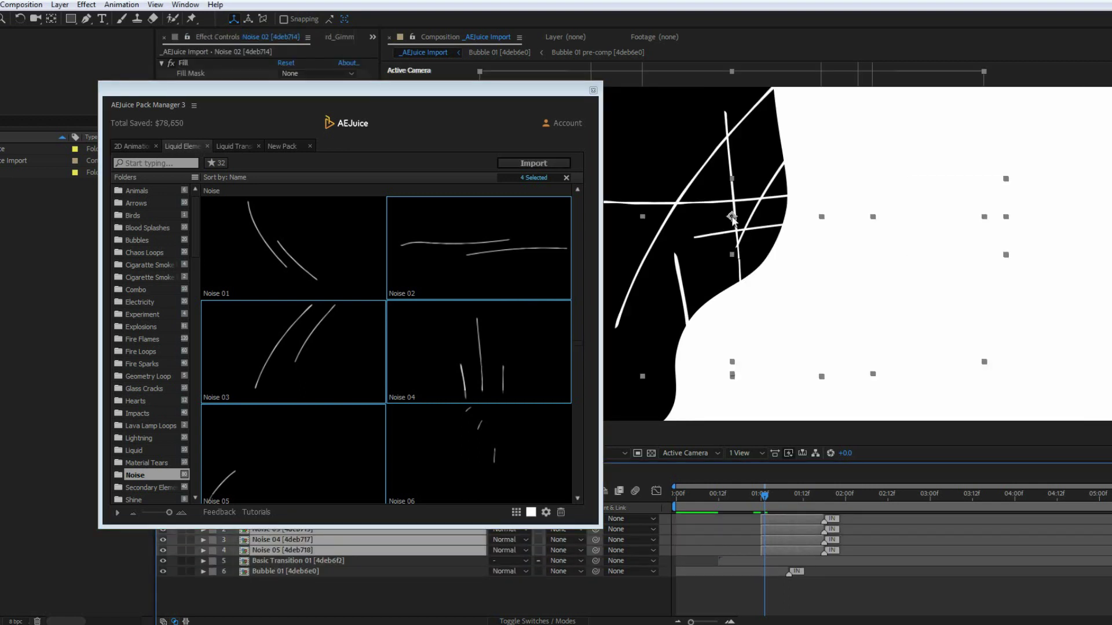
Step: Maximize Pack Manager, play the animated previews, and shrink thumbnails to ten per row
double_click(405, 90)
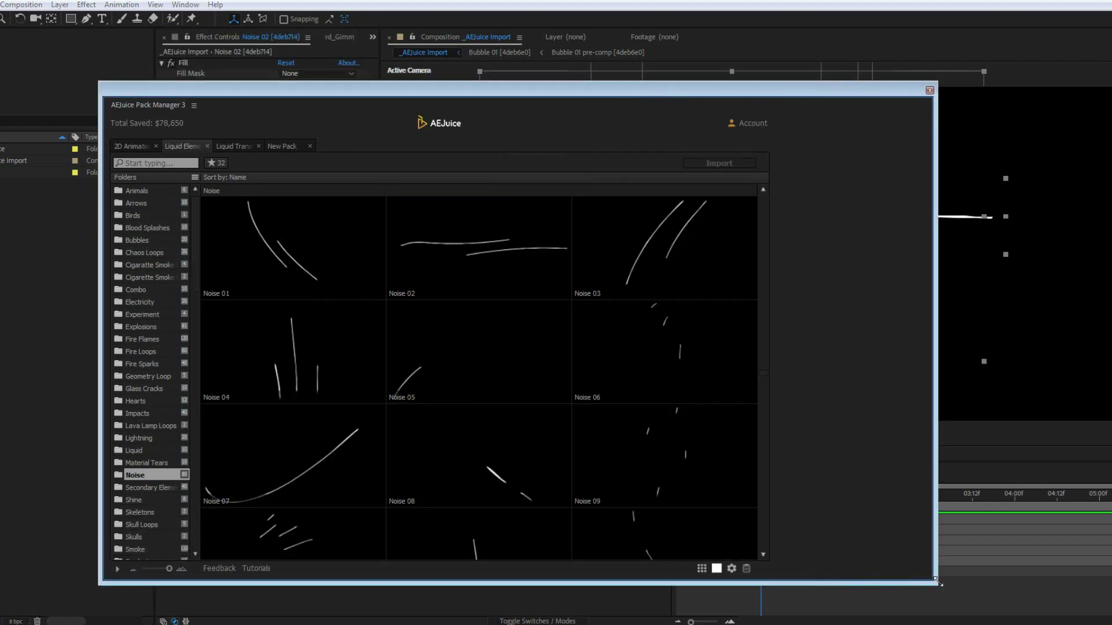
drag(169, 596, 156, 596)
click(118, 597)
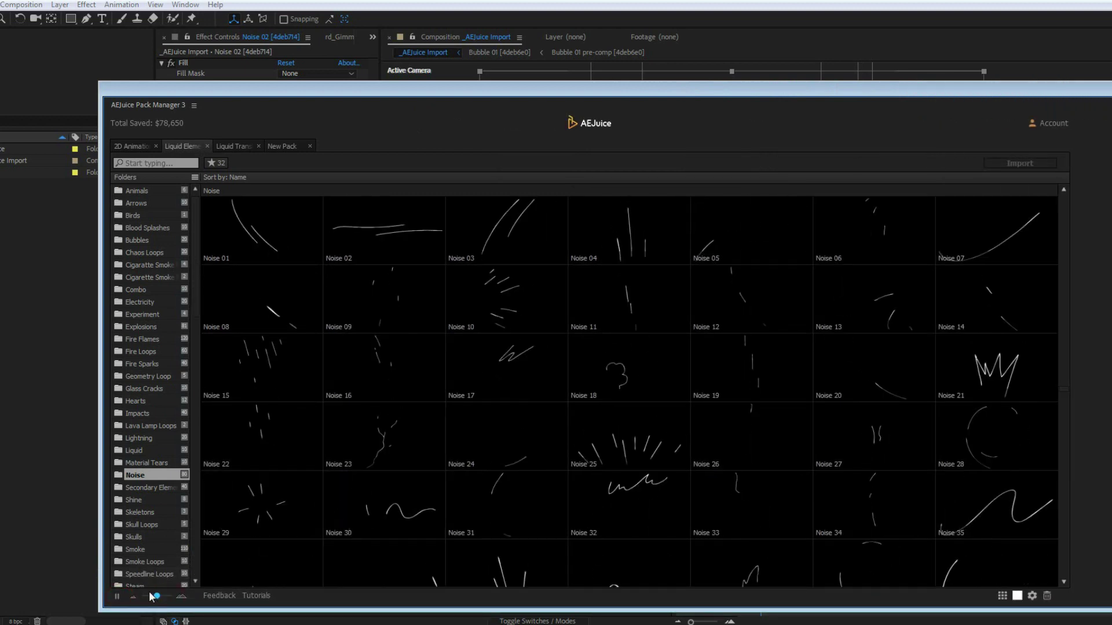
drag(156, 597, 151, 597)
scroll(151, 405, down, 3)
click(140, 507)
scroll(492, 490, up, 20)
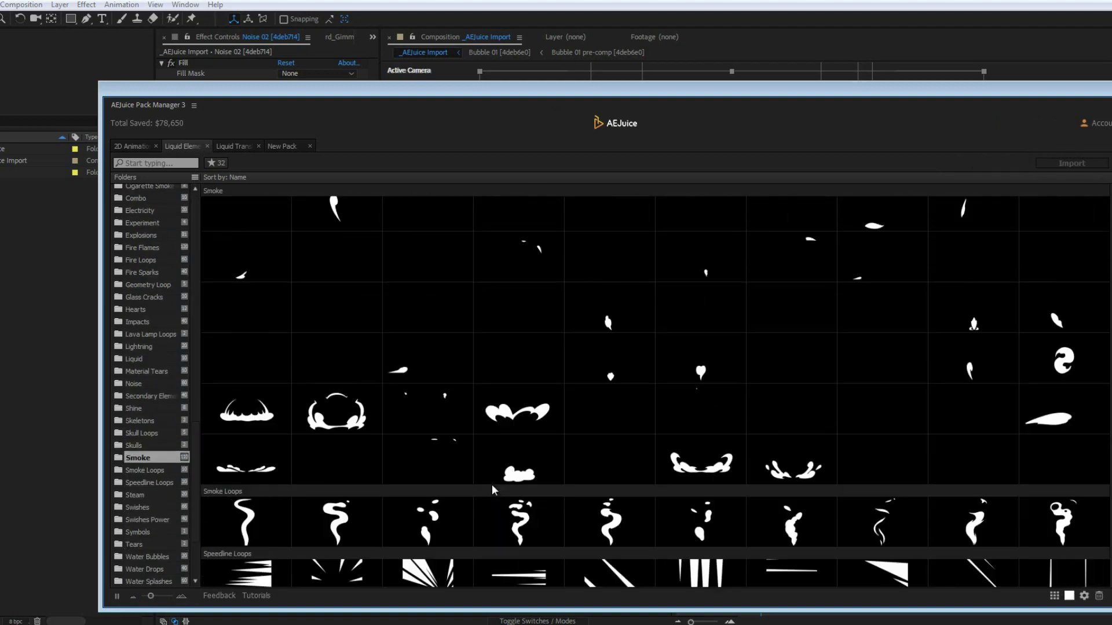
scroll(373, 418, up, 15)
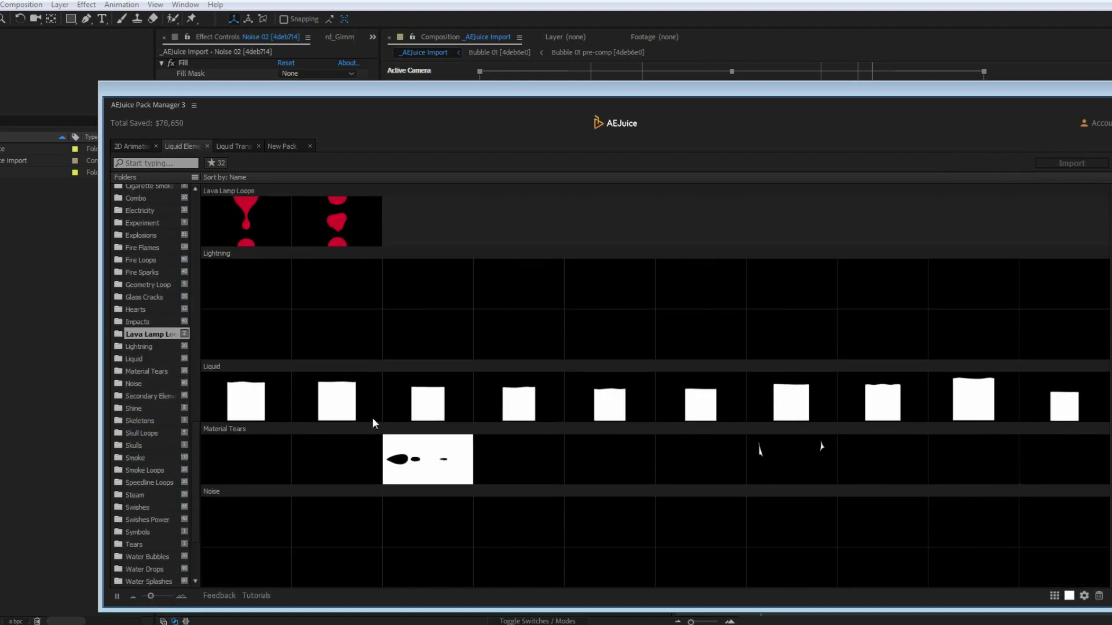
scroll(373, 418, up, 10)
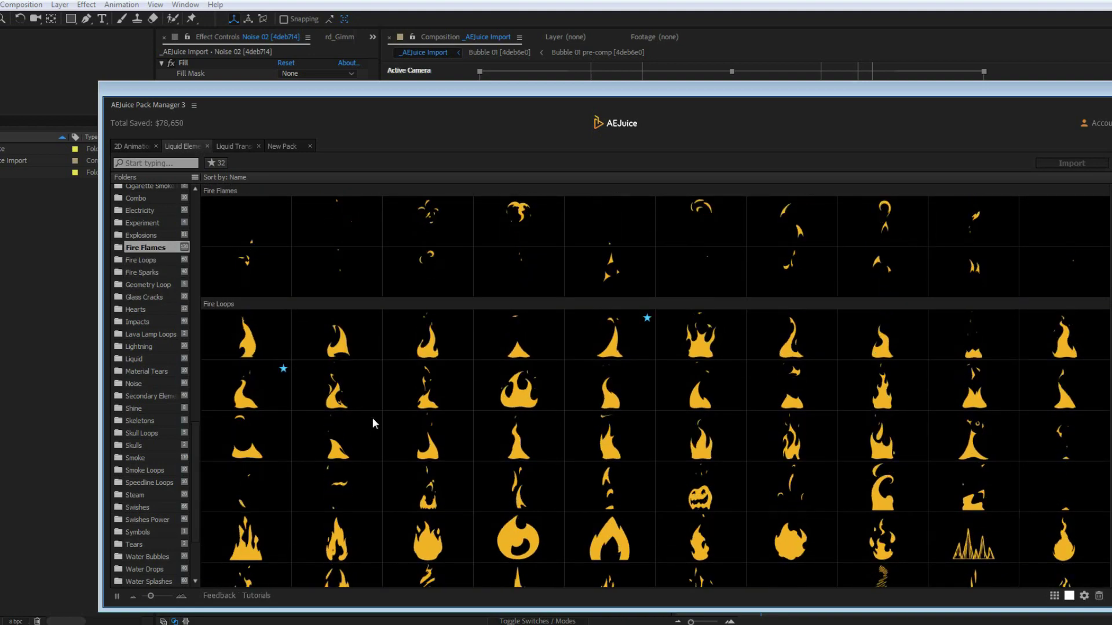
Step: Star two Explosions elements, show only favourites, and clear the explosions search text
click(195, 177)
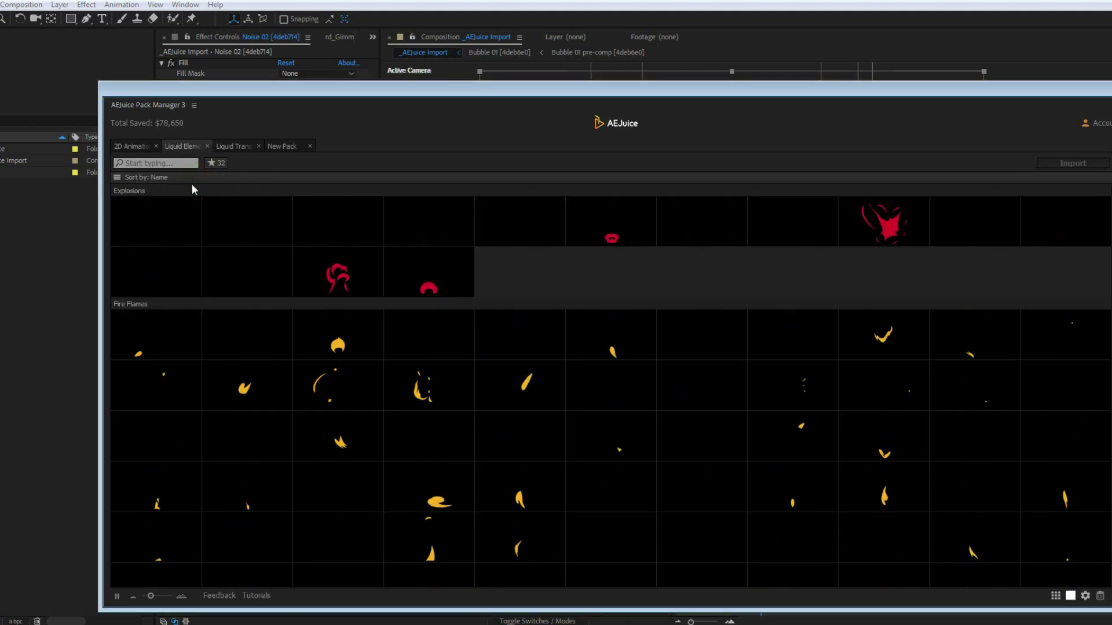
click(117, 178)
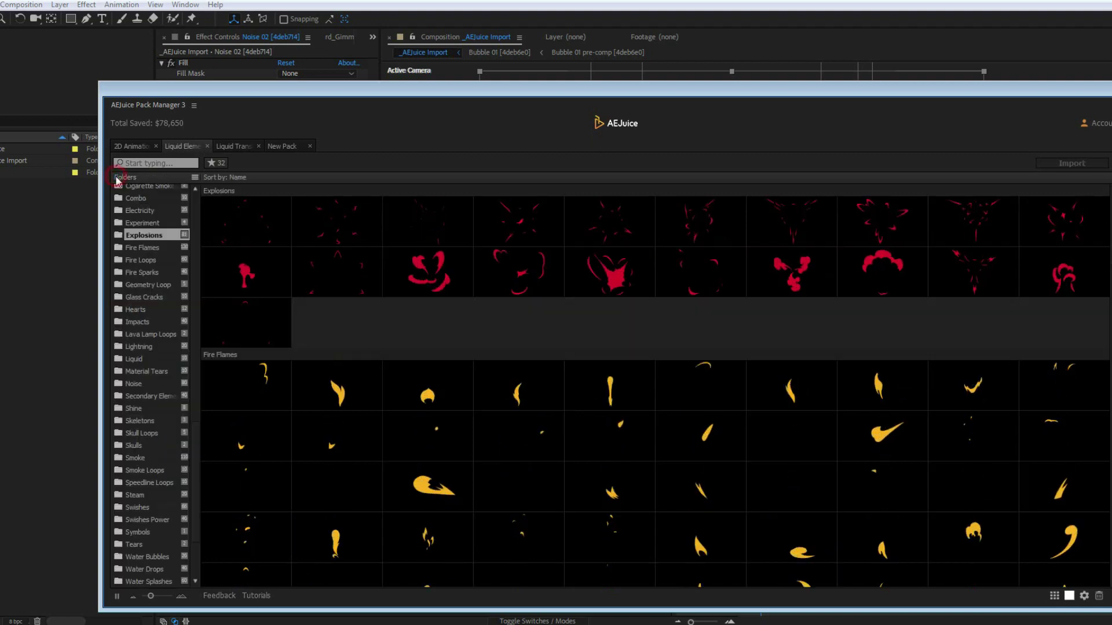
click(647, 206)
click(646, 220)
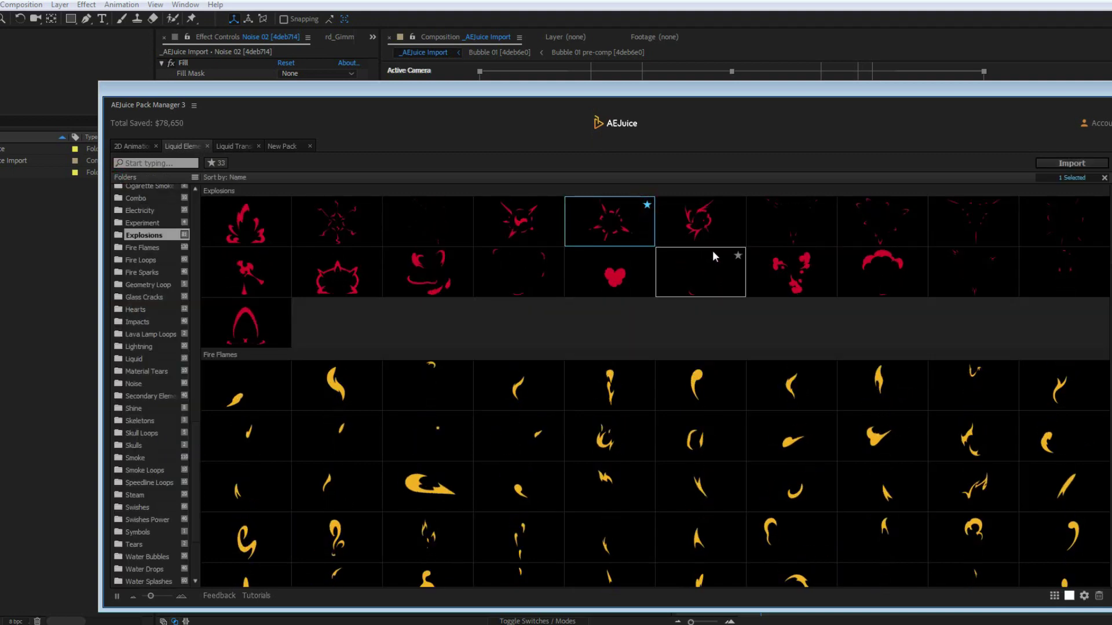
click(738, 256)
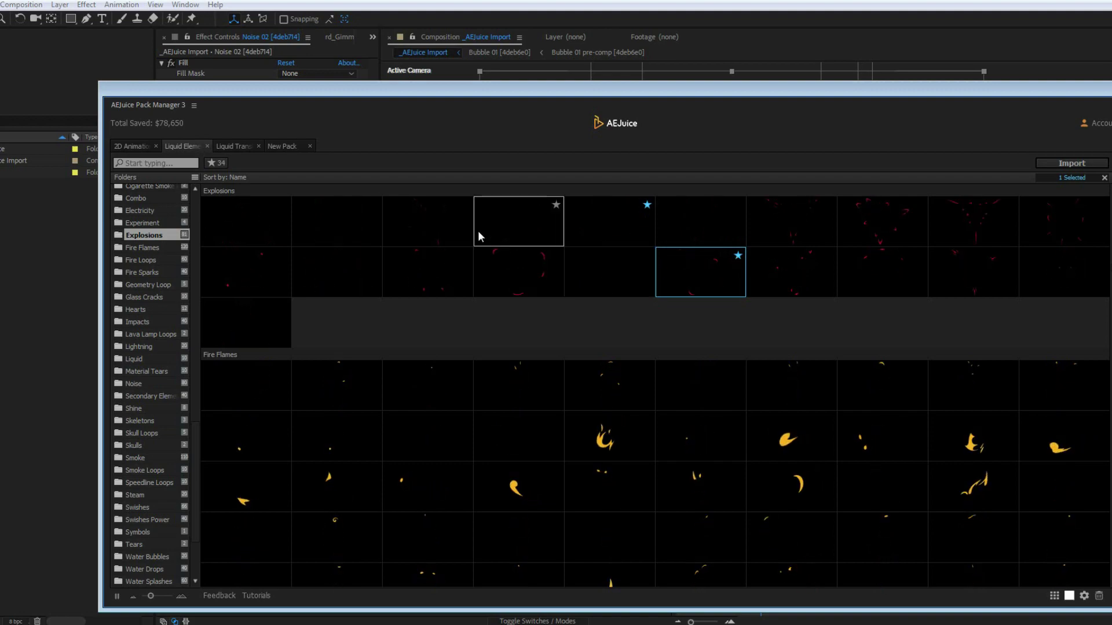
click(216, 163)
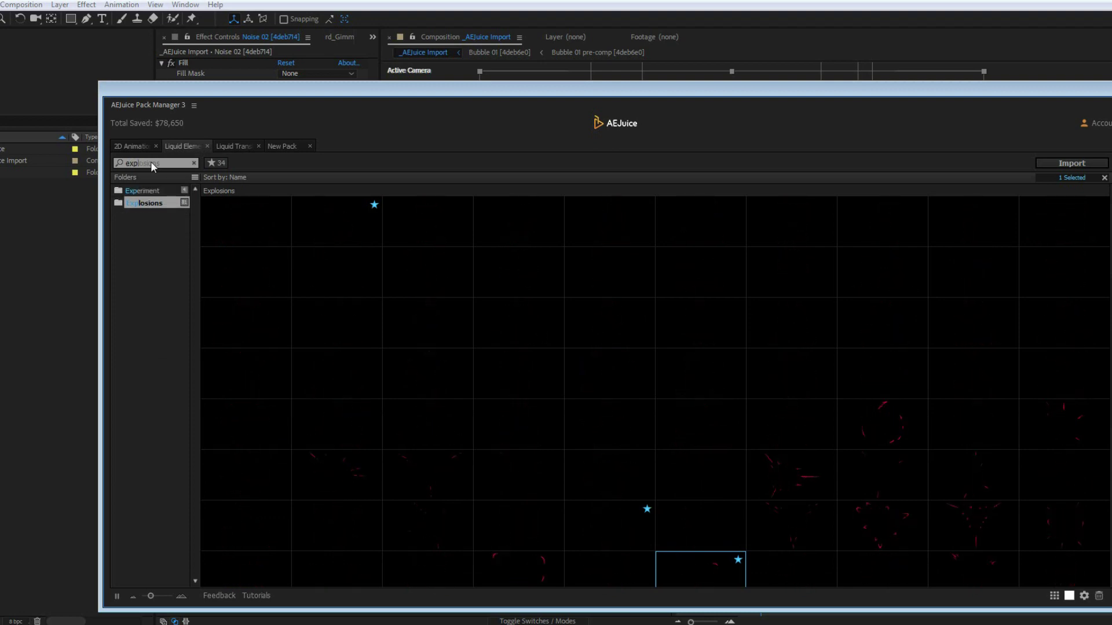
key(BackSpace)
key(BackSpace)
key(BackSpace)
key(BackSpace)
Step: Clear the Hearts search and apply the glowing blue style to Liquid Elements
text(he)
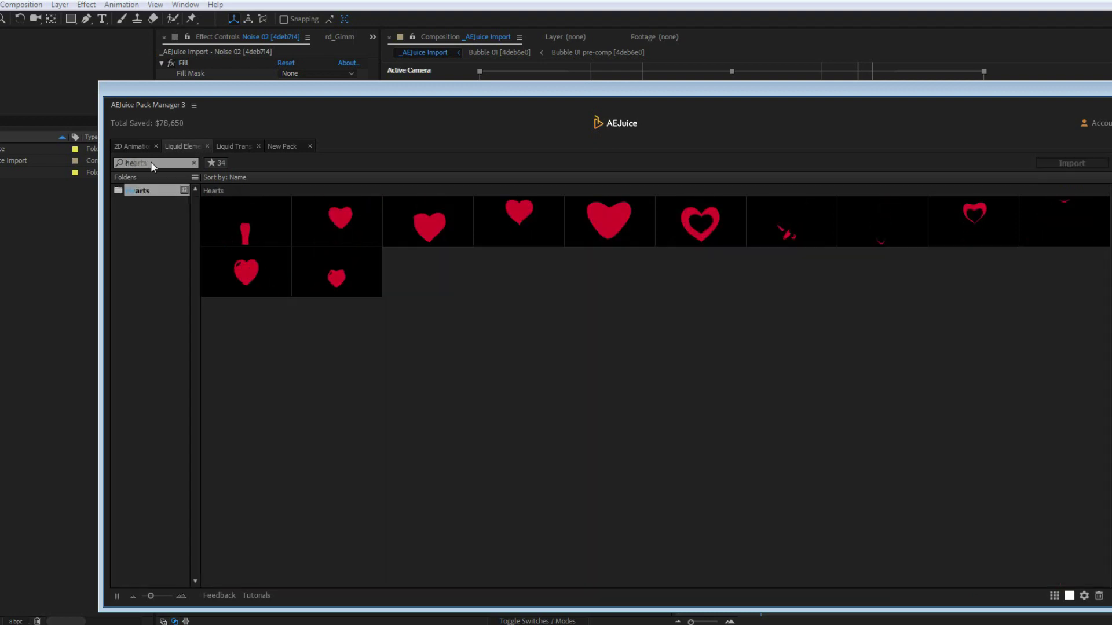
key(BackSpace)
key(BackSpace)
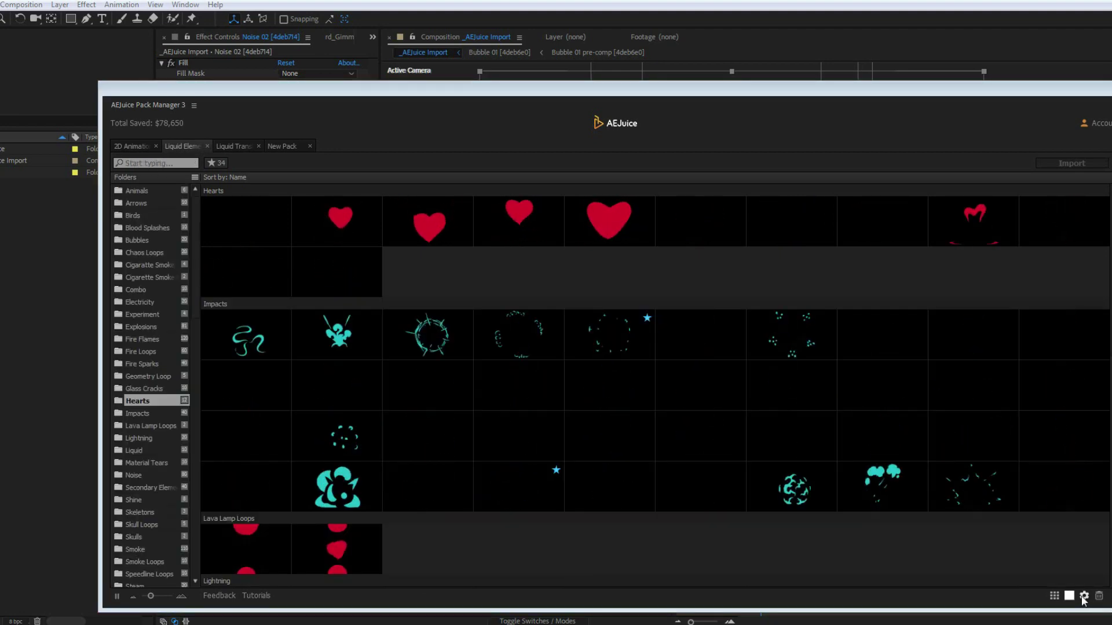
click(1083, 597)
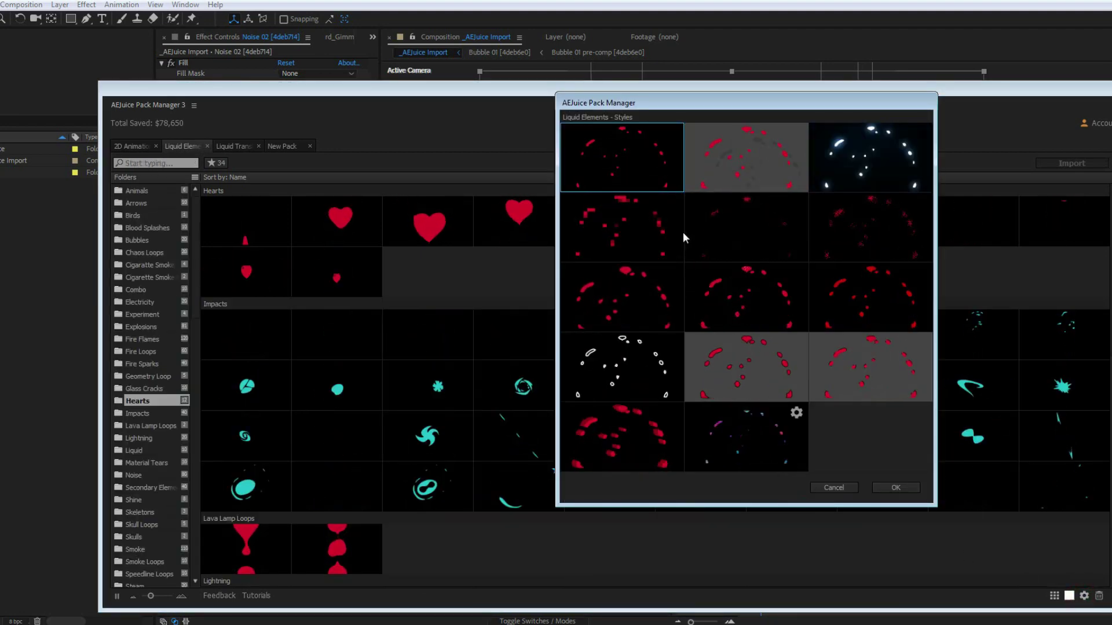
click(834, 164)
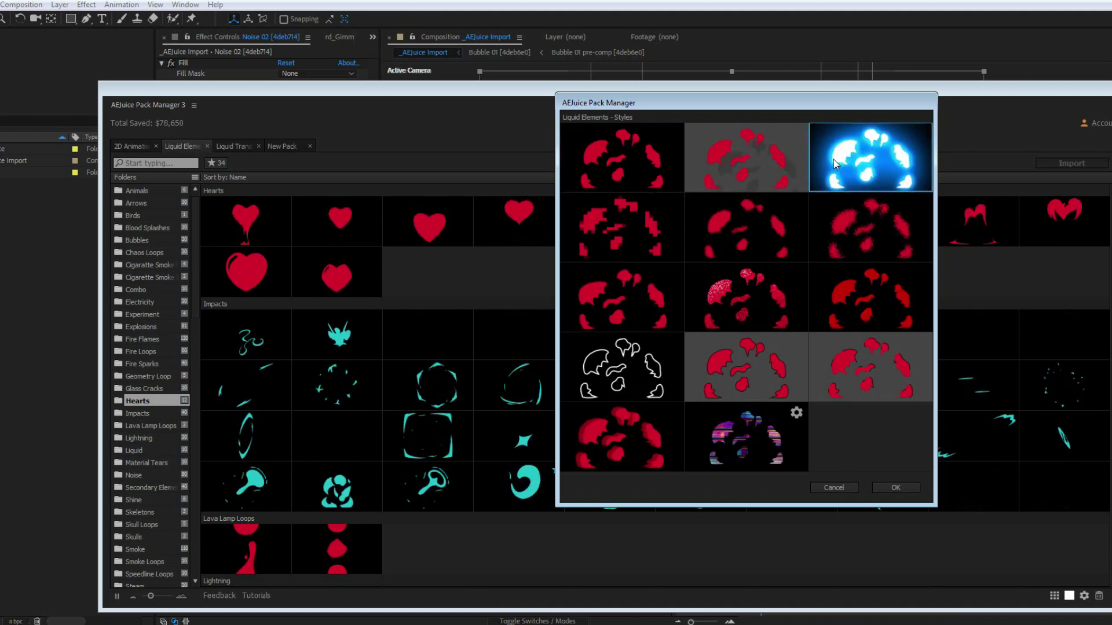
click(897, 488)
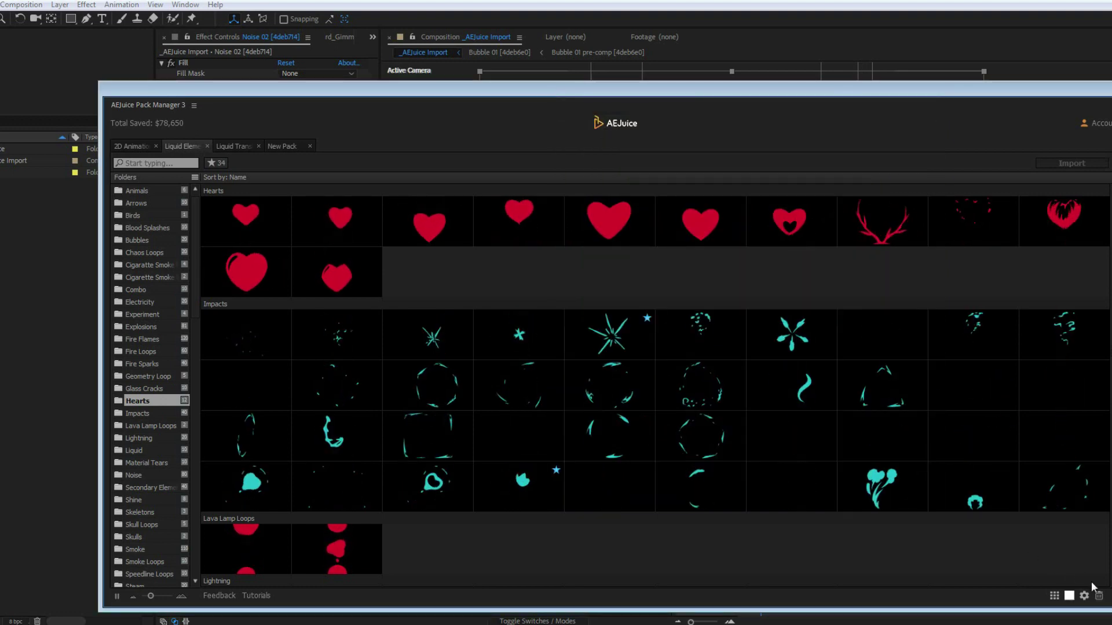
Step: Add Heart 06 to the composition, then select the old Noise, transition and Bubble layers
drag(1109, 609, 682, 495)
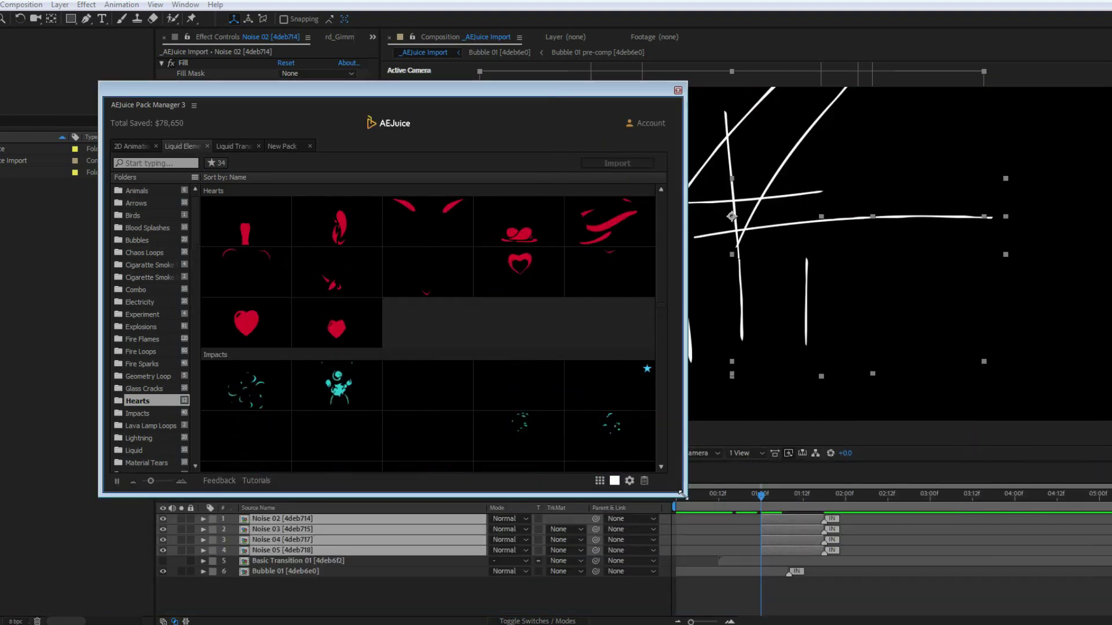
click(165, 482)
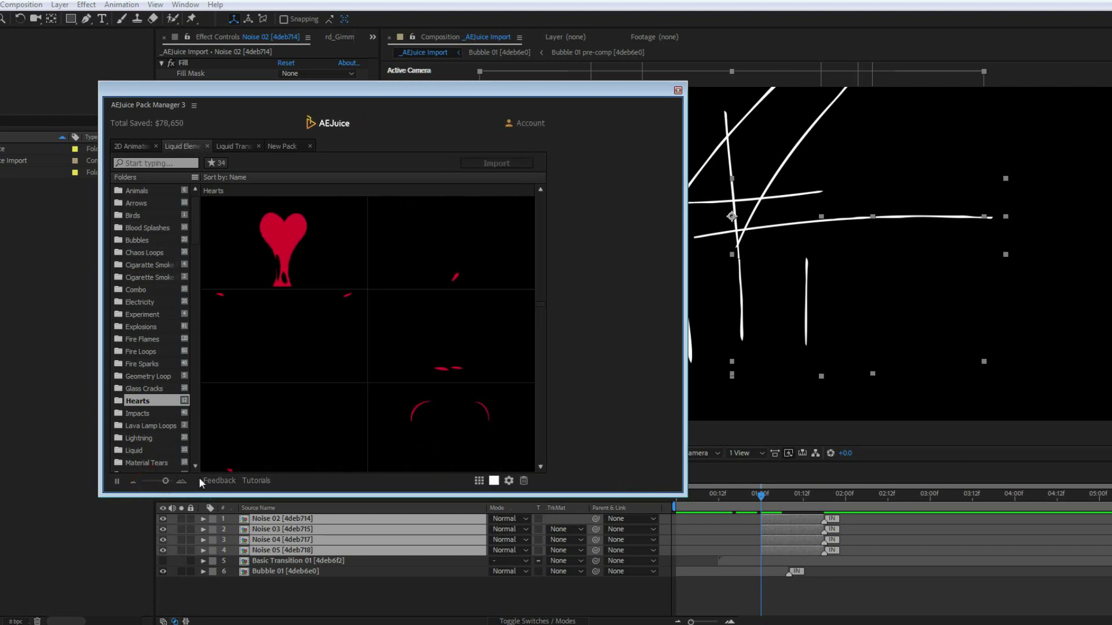
drag(437, 437, 1042, 155)
click(801, 496)
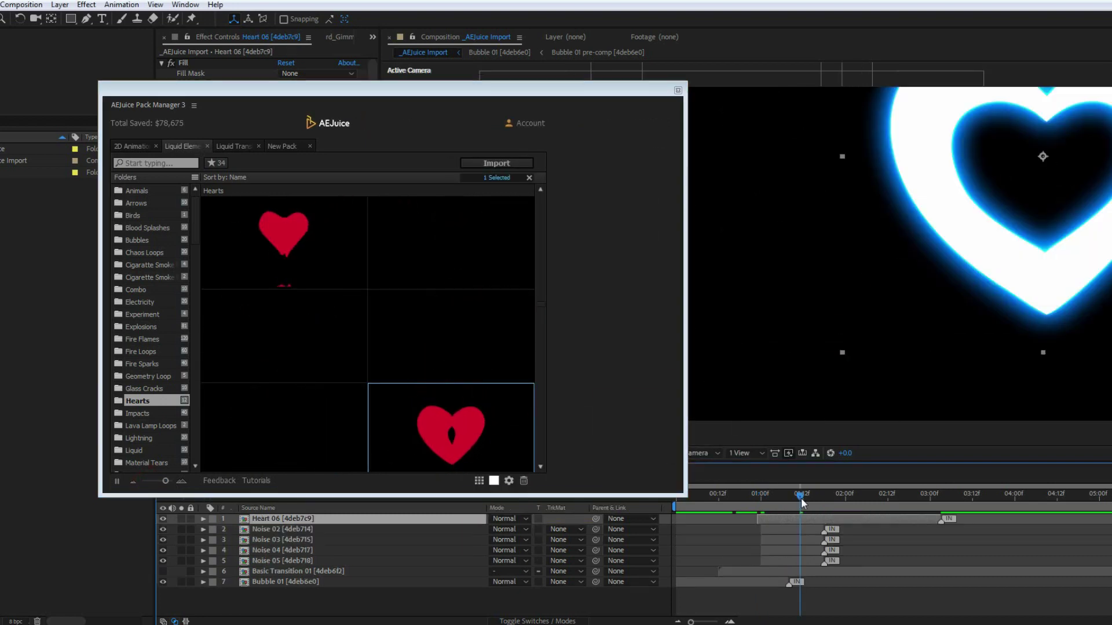
drag(323, 595, 313, 530)
Step: Delete the leftover Noise, transition and Bubble layers and set the slideshow creator aside
key(Delete)
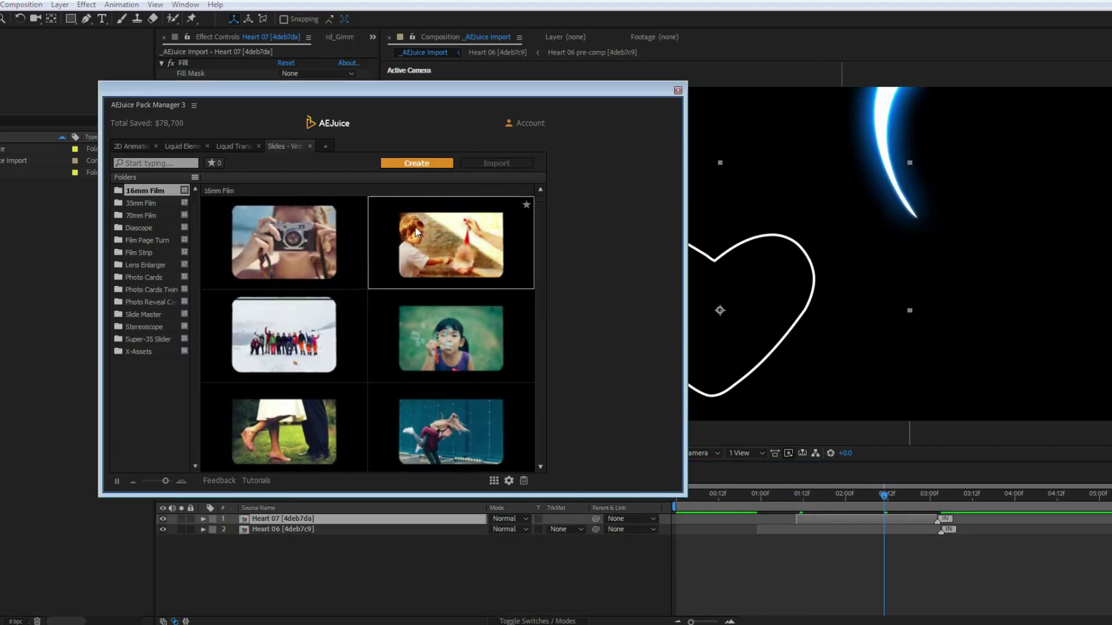
click(420, 165)
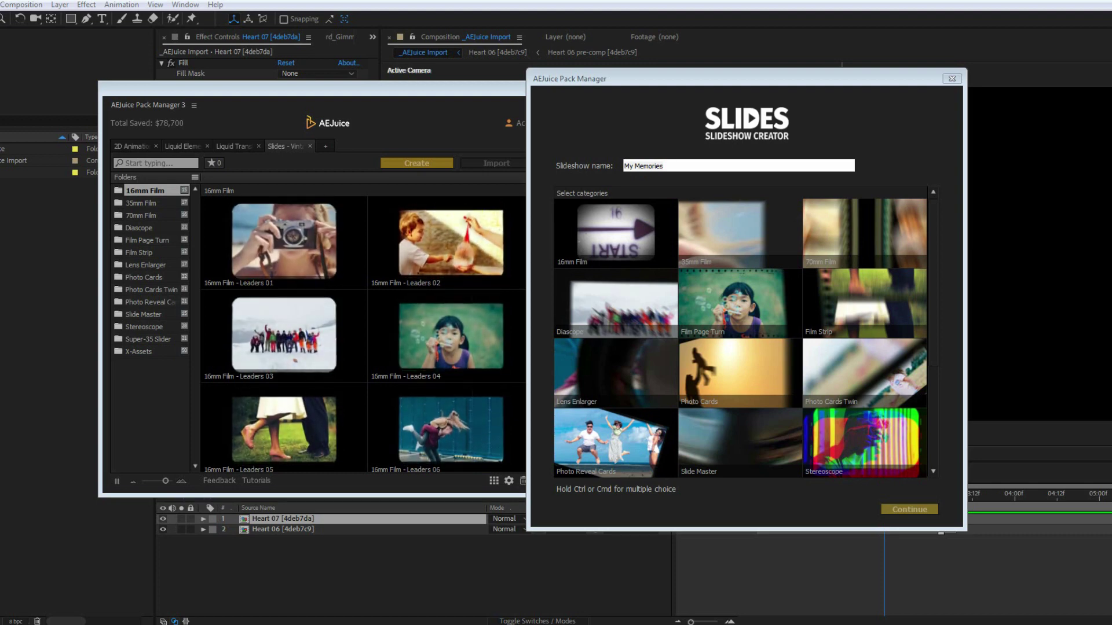
click(139, 152)
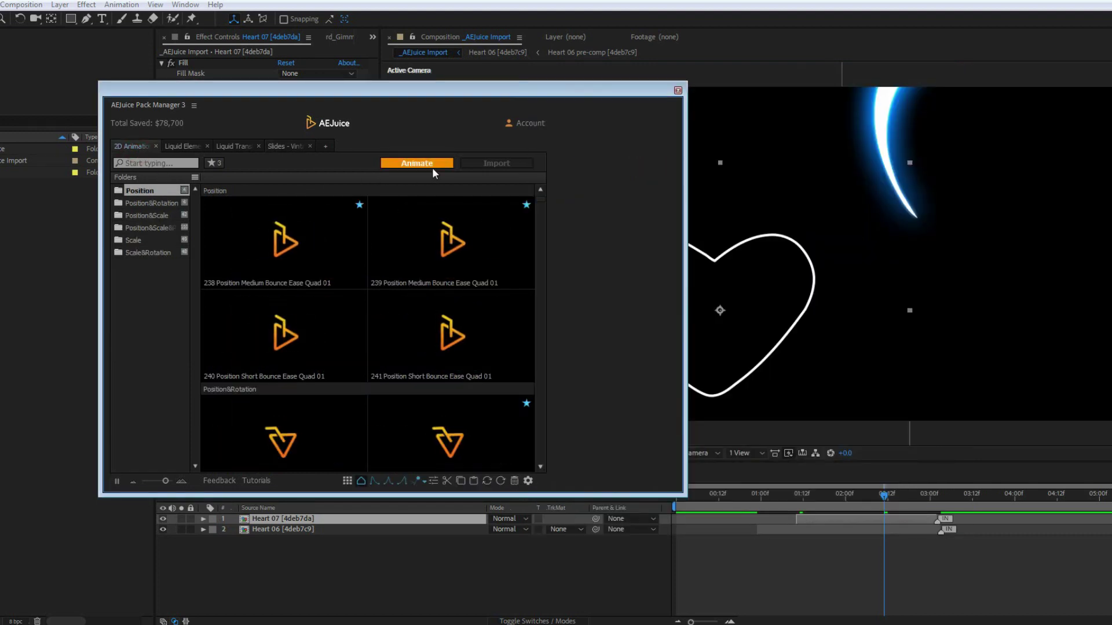
Step: Draw an orange square and apply the Position Medium Bounce entrance preset to it
drag(847, 187, 932, 266)
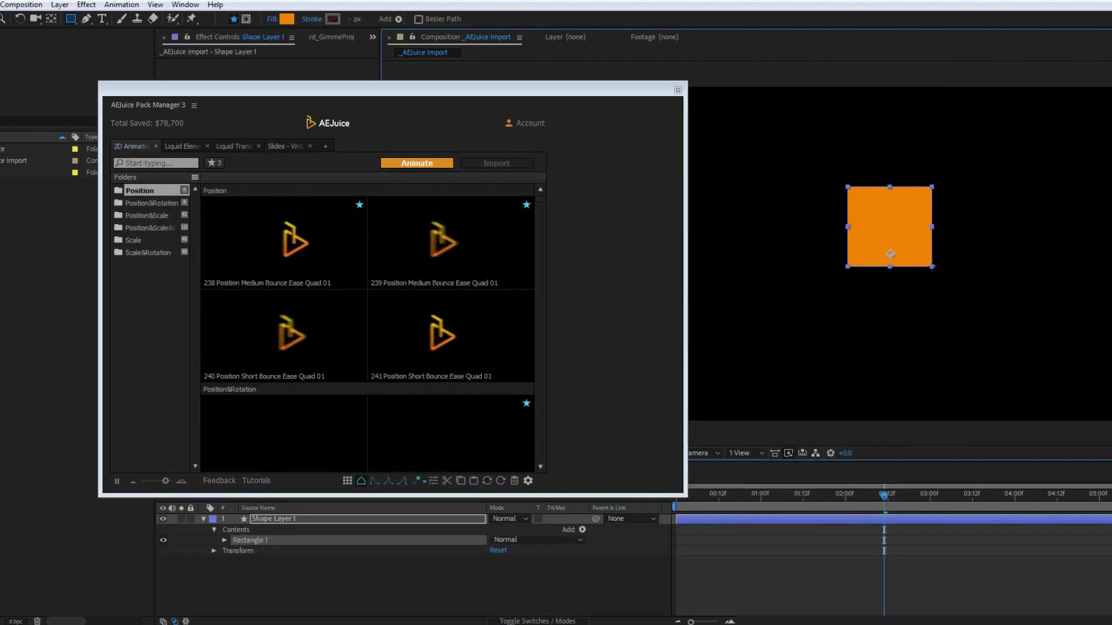
click(407, 165)
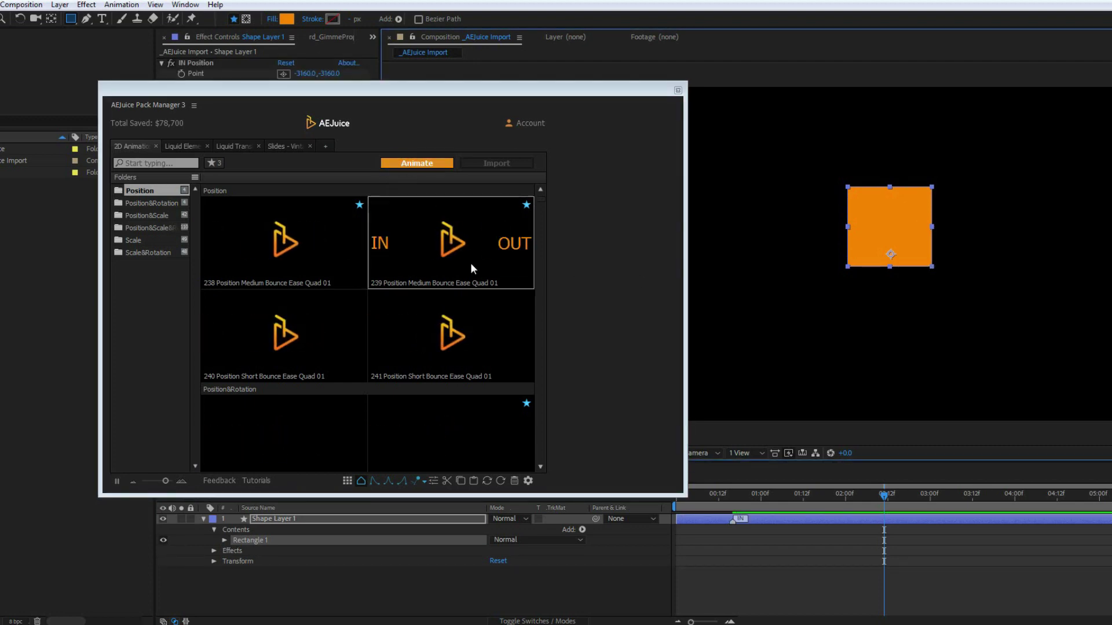
mouse_move(721, 494)
mouse_down()
mouse_move(707, 493)
mouse_move(740, 493)
mouse_up()
click(417, 163)
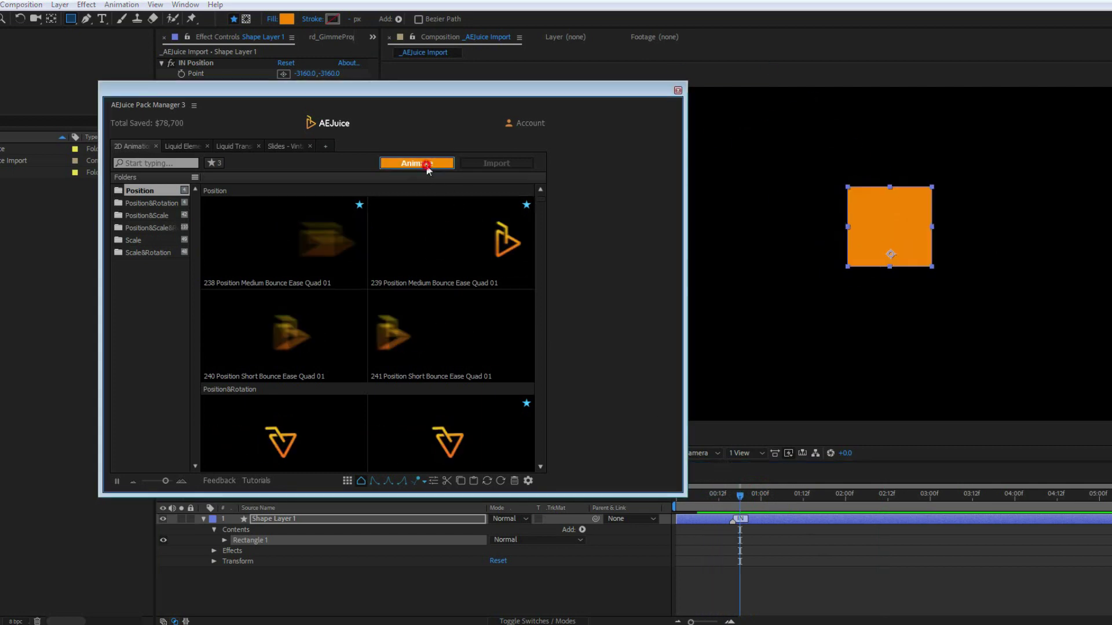
Step: Recalculate Total Saved with 10 minutes per import and a $125 rate, then close Pack Manager
click(327, 146)
click(161, 124)
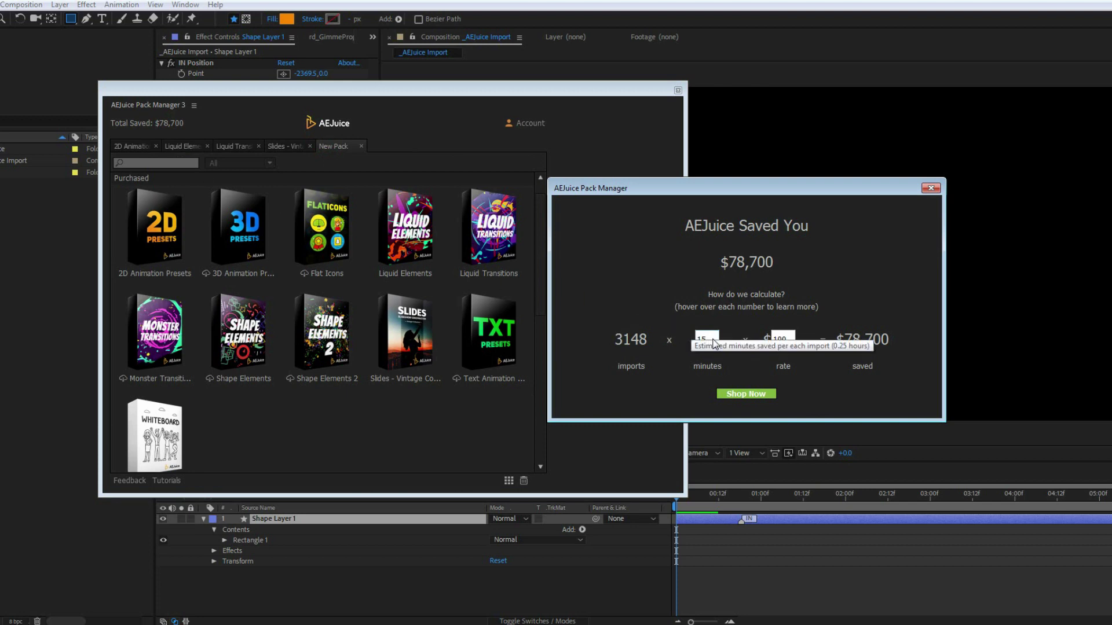
mouse_move(711, 341)
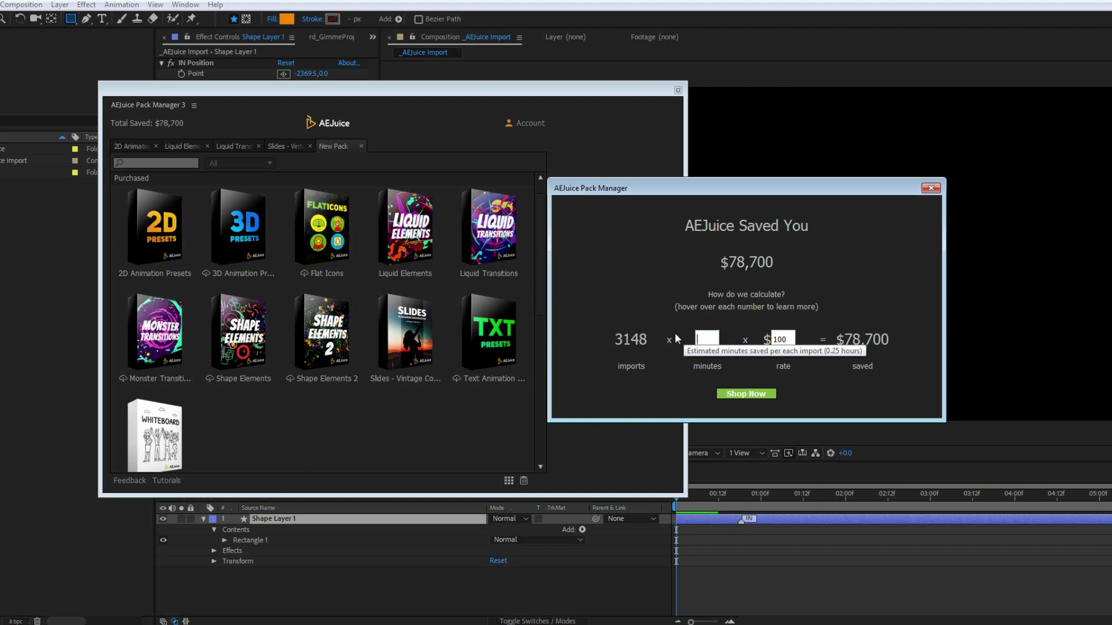
text(10)
click(790, 339)
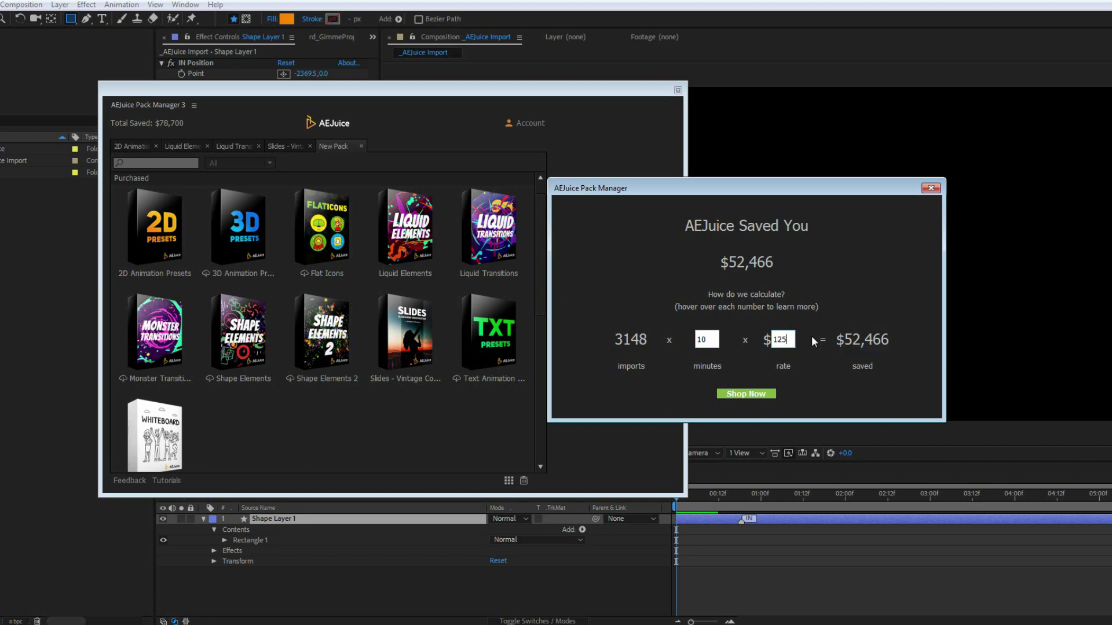
click(812, 335)
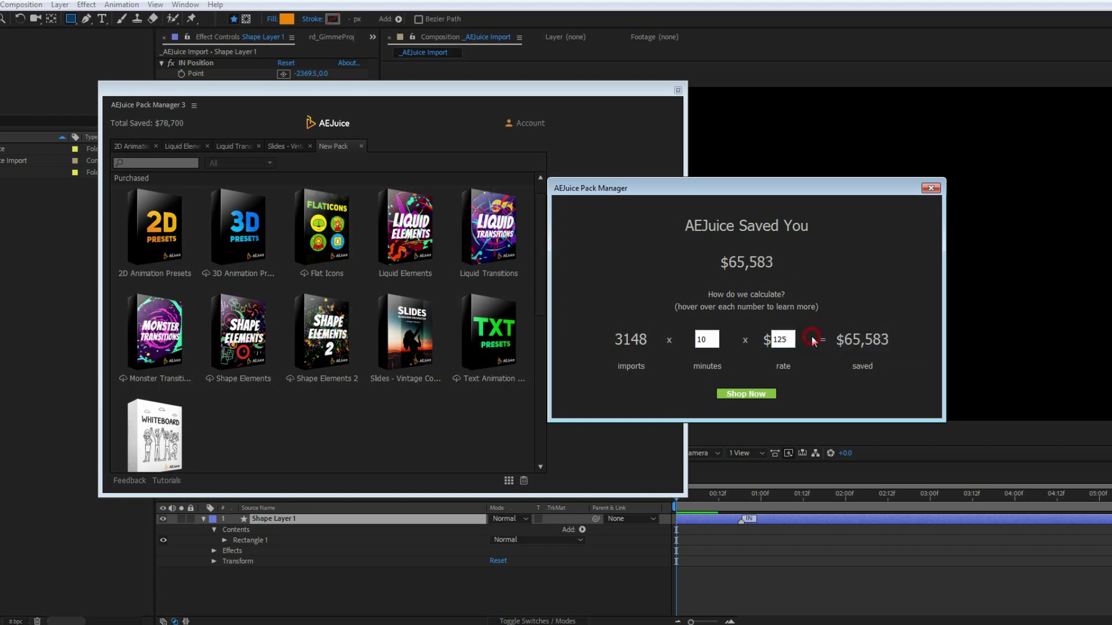
click(931, 188)
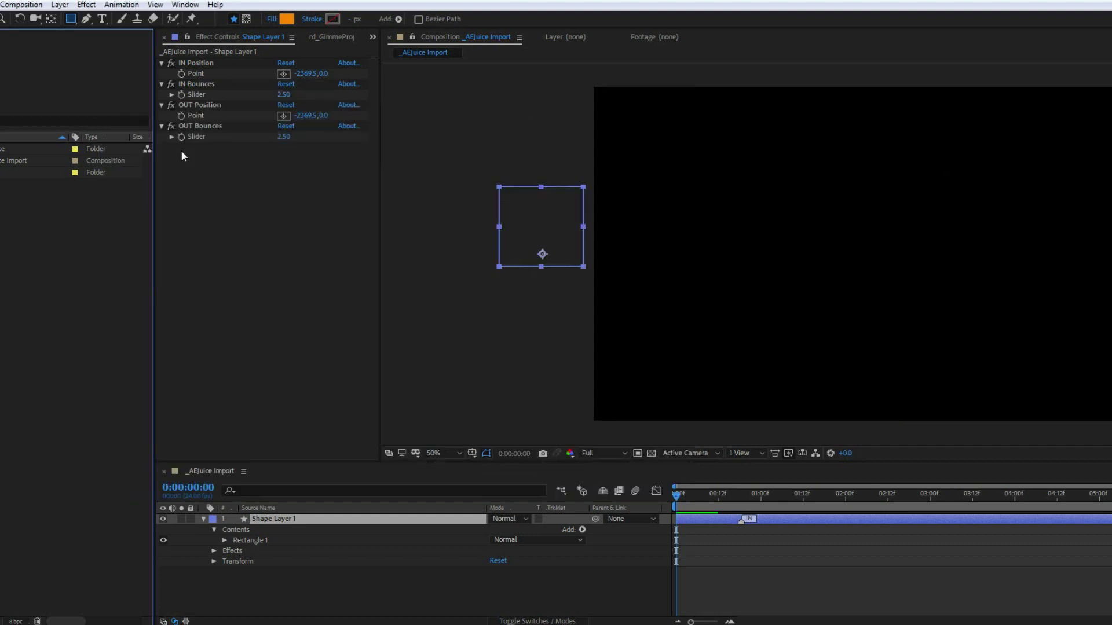
Step: Drag the Fire Loop 01 thumbnail into the composition viewer
drag(284, 244, 853, 261)
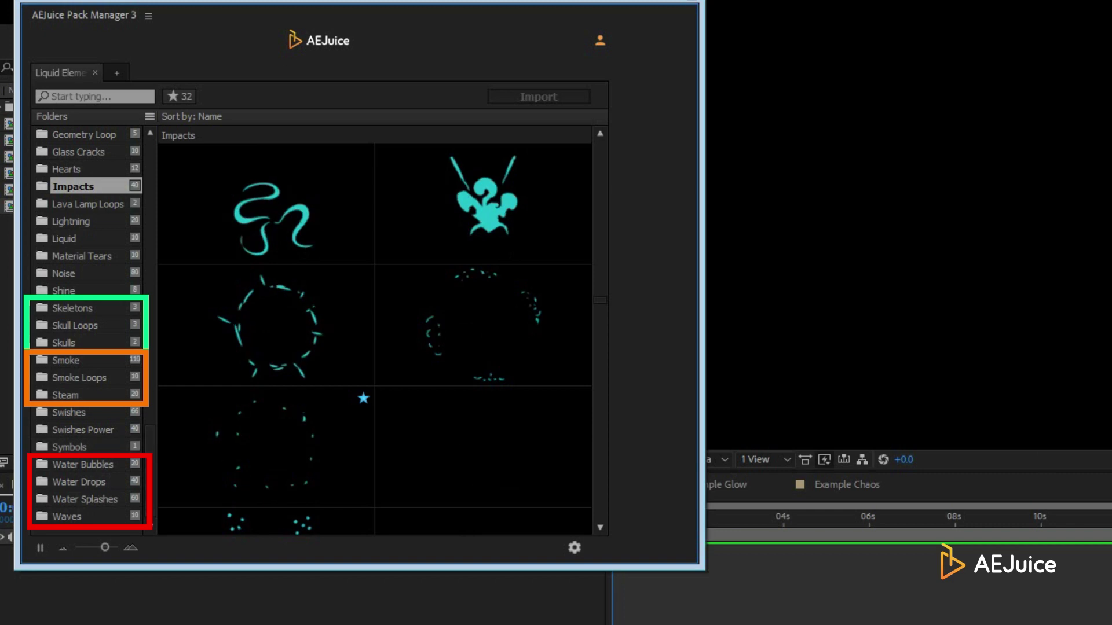
Step: Browse the Water Bubbles, Water Drops, Water Splashes and Waves folders, then turn off the favourites filter
click(93, 460)
click(86, 471)
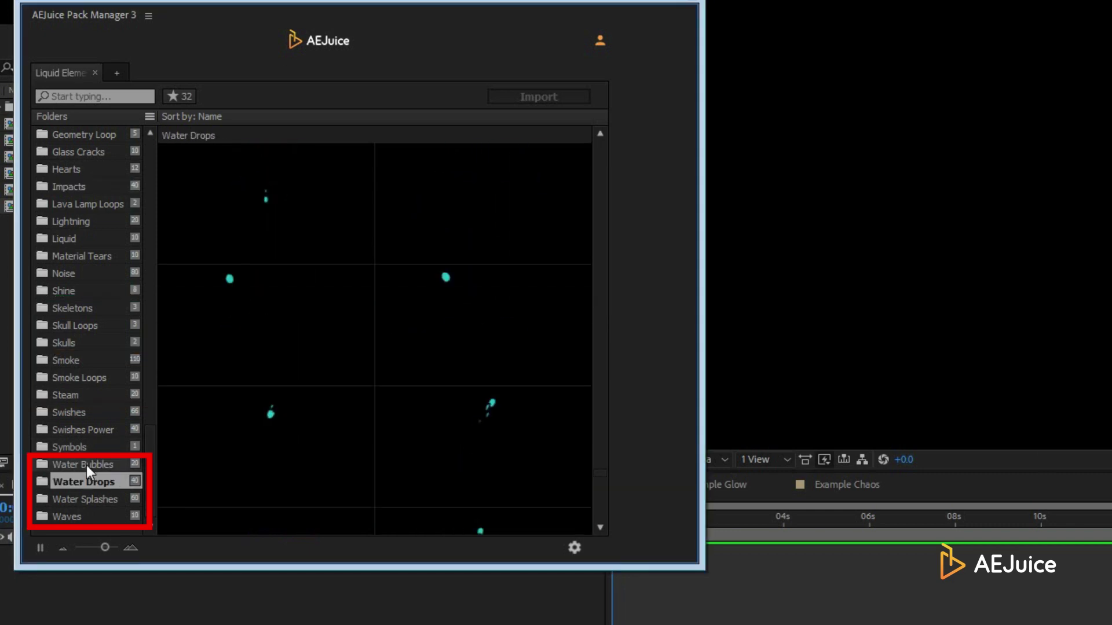
click(89, 498)
click(82, 516)
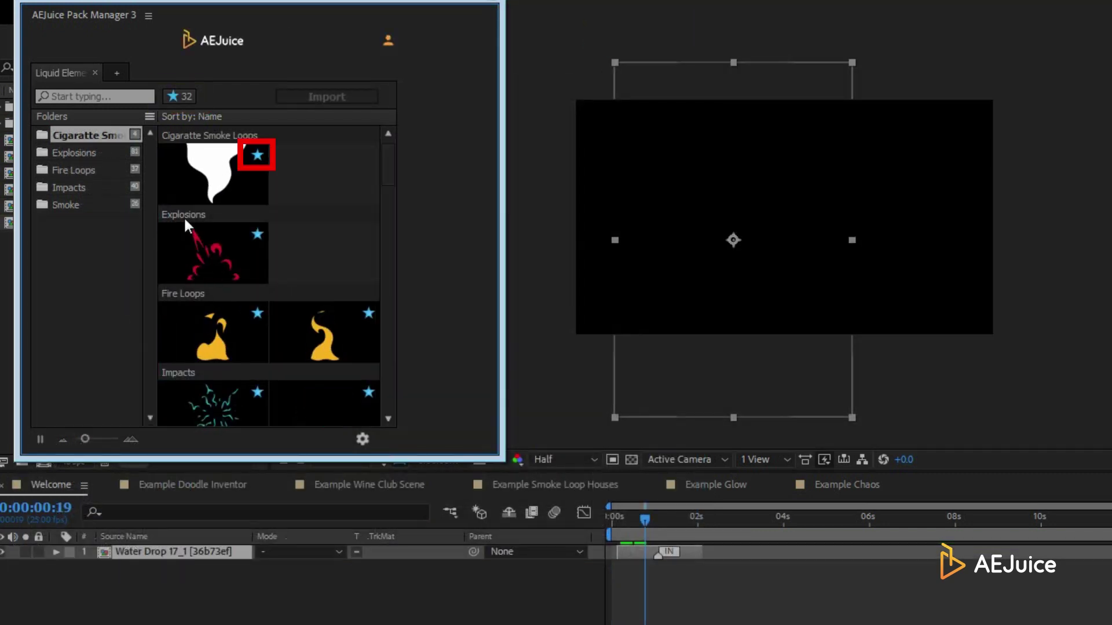
click(187, 237)
scroll(188, 239, down, 10)
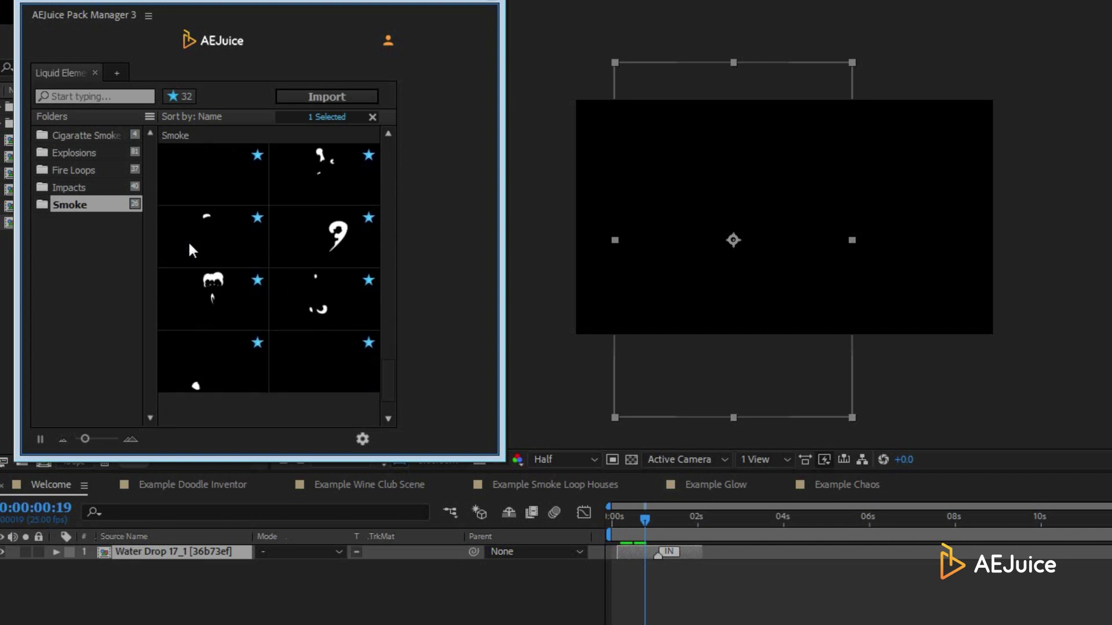
scroll(186, 241, up, 6)
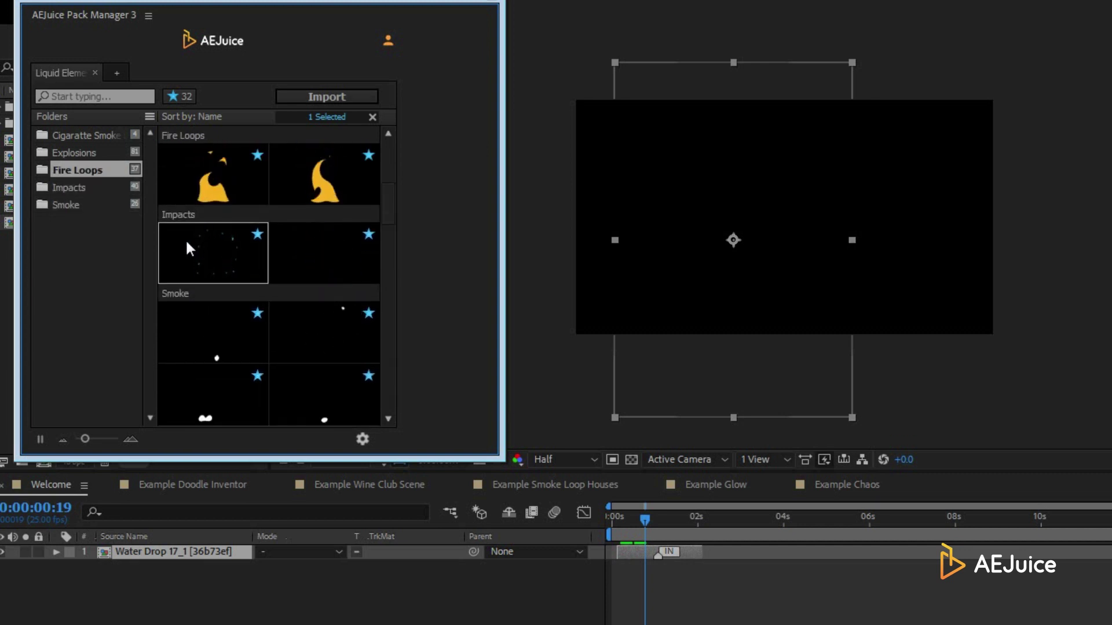
click(175, 96)
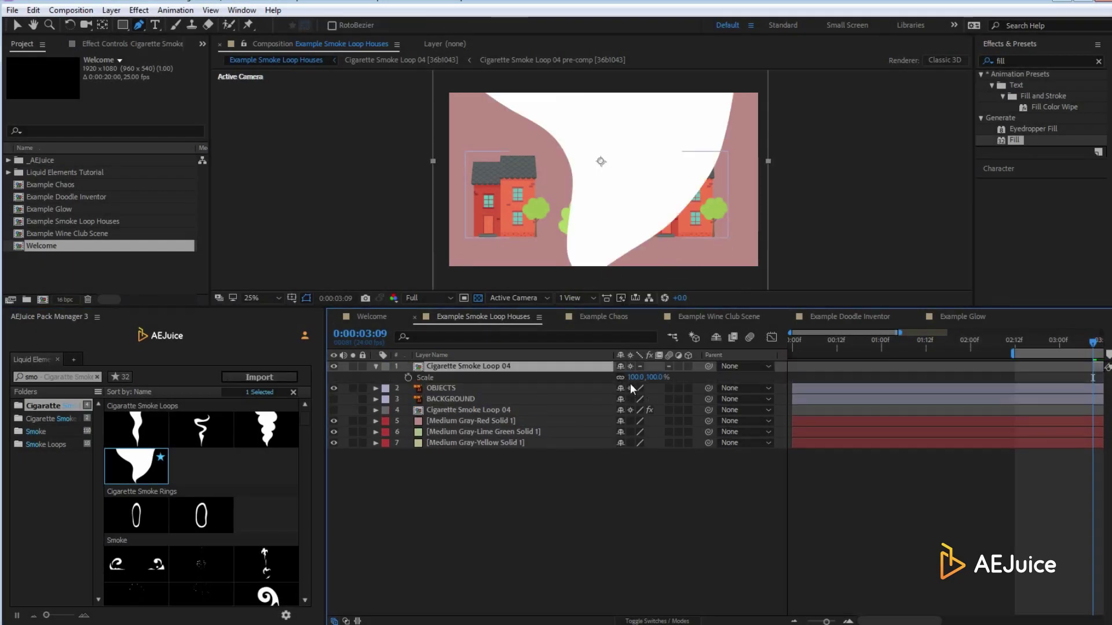
Step: Move the smoke onto the middle house's chimney, fill it with the houses' red, and preview it
key(v)
drag(621, 152, 640, 116)
drag(1014, 140, 631, 115)
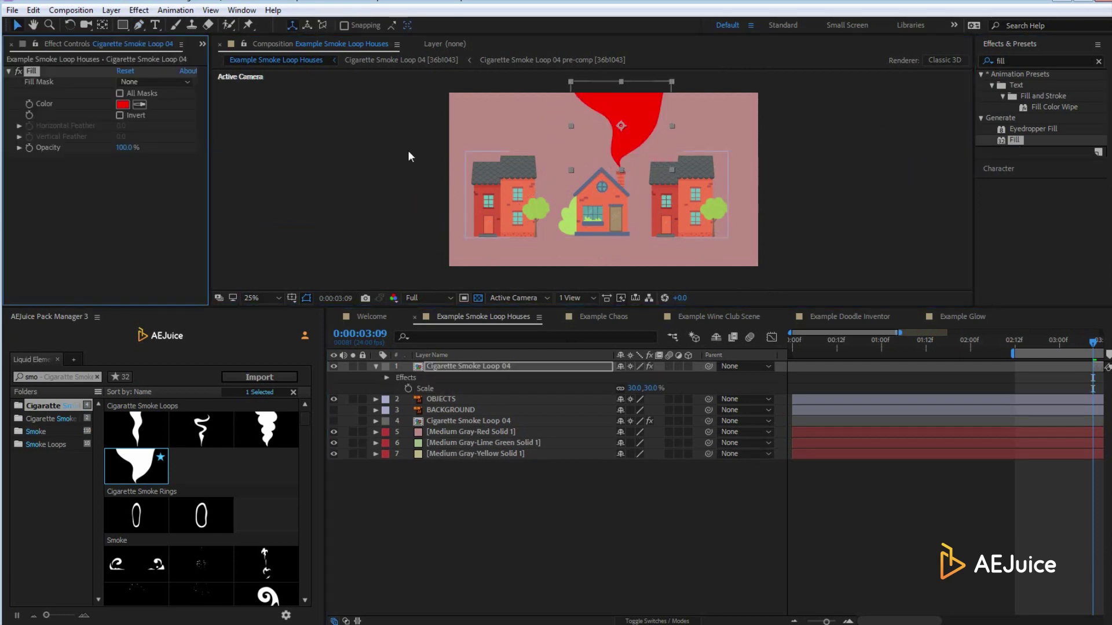
click(480, 210)
key(minus)
key(space)
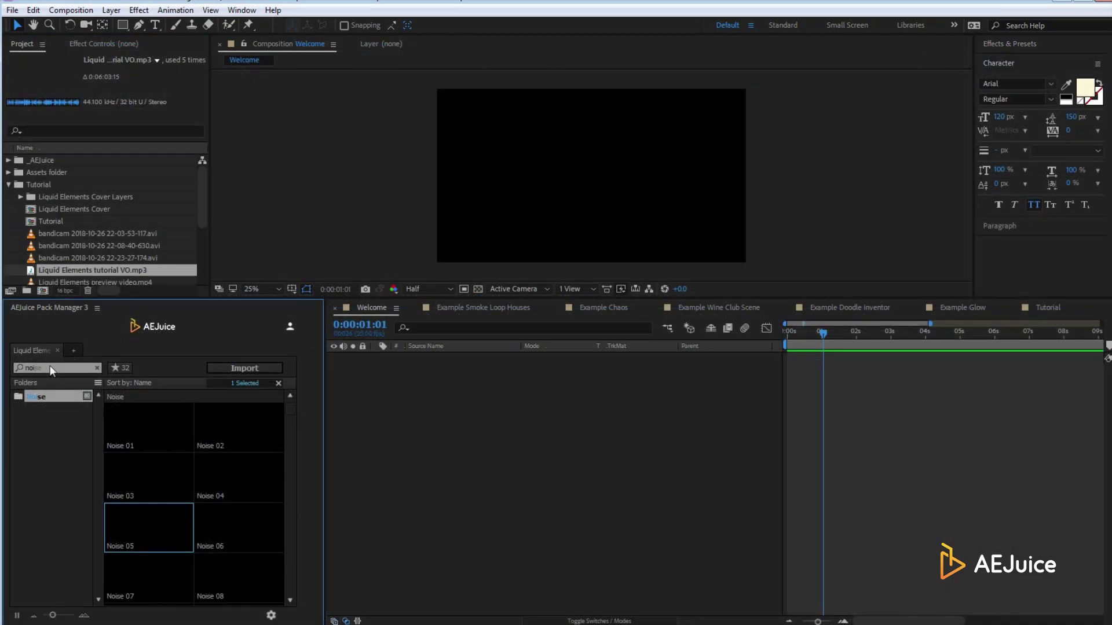
Step: Add Noise 08–11 to the Welcome composition and scale all four to 75%
scroll(160, 579, down, 2)
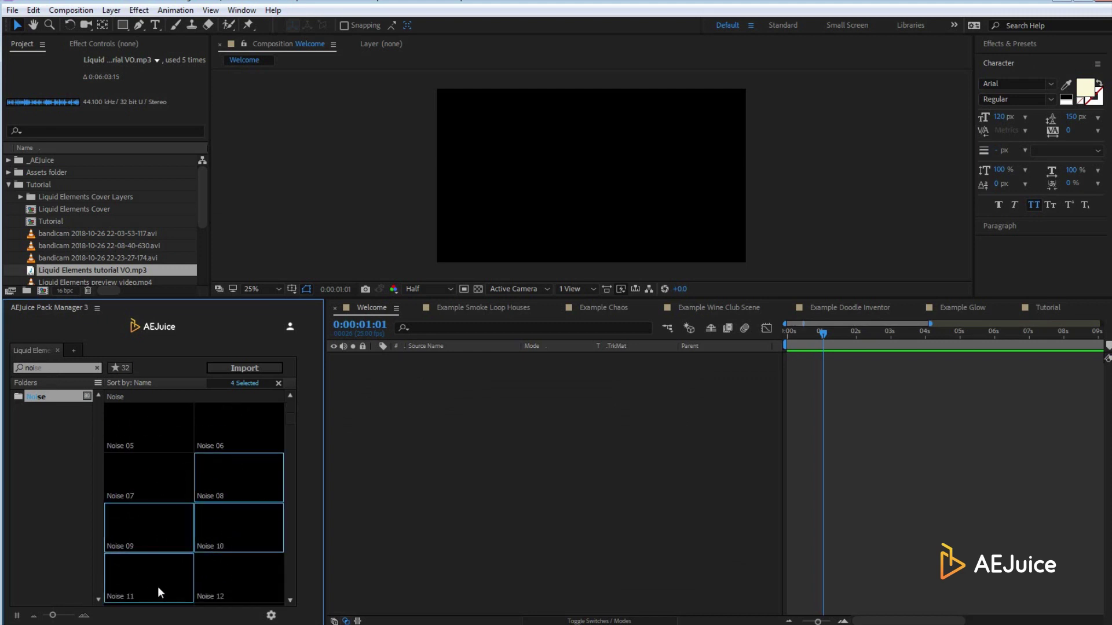
drag(160, 591, 517, 421)
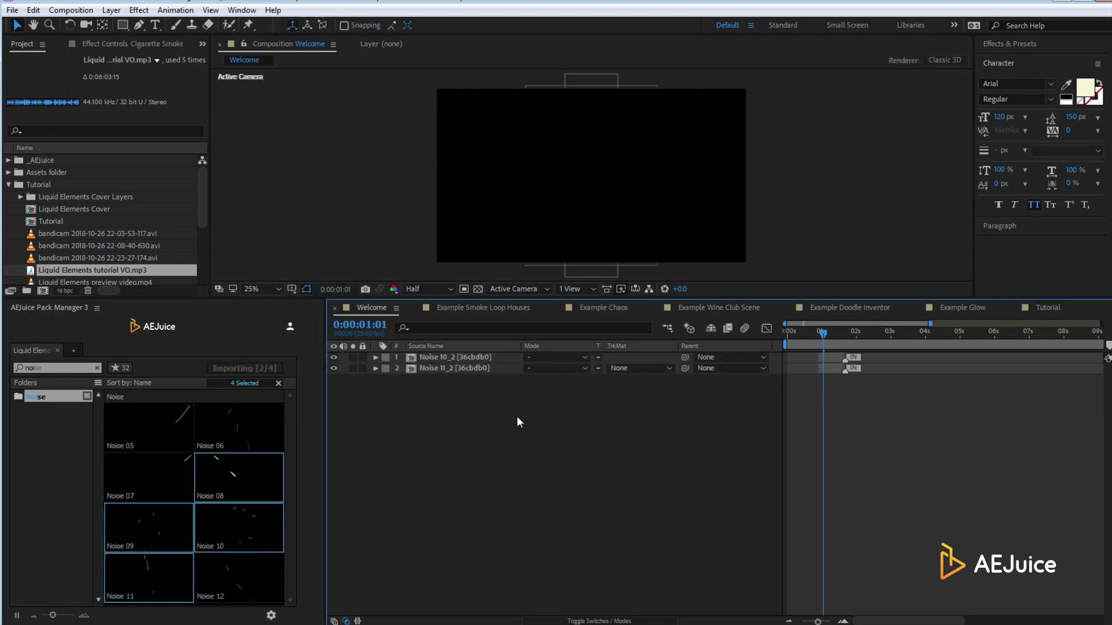
key(s)
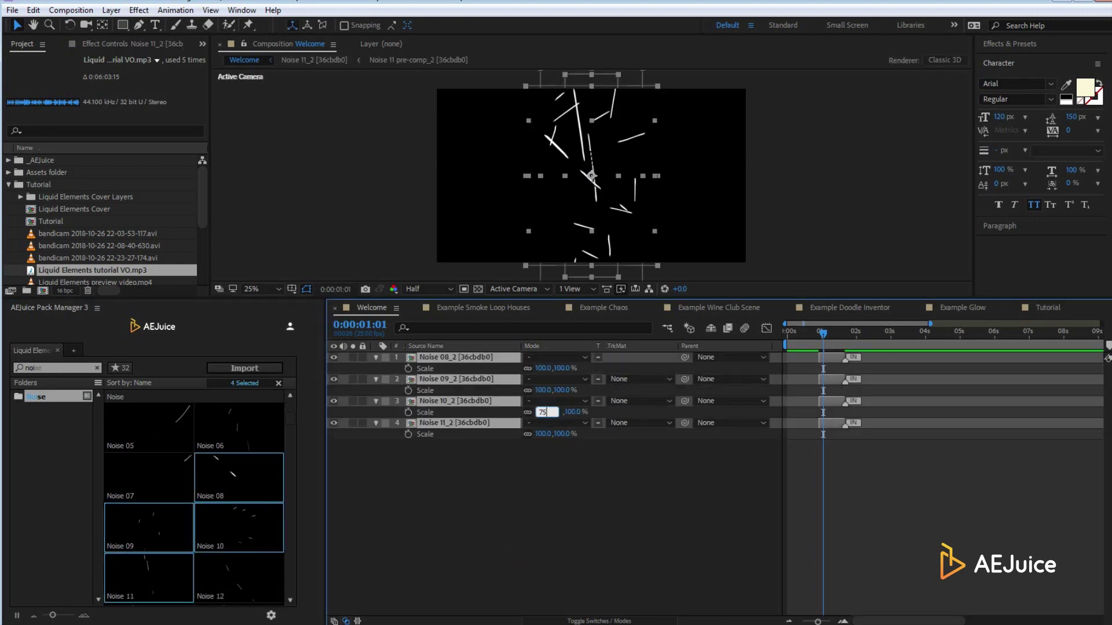
key(Return)
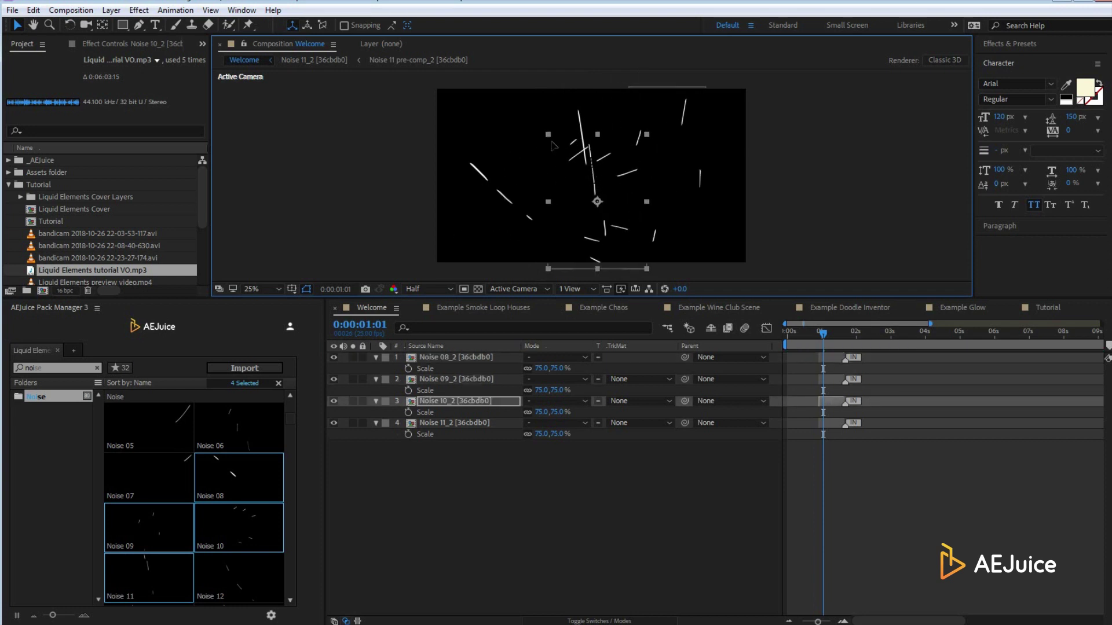
Step: Rotate Noise 10_2 to about 213° and preview the noise animation
key(r)
drag(541, 412, 659, 413)
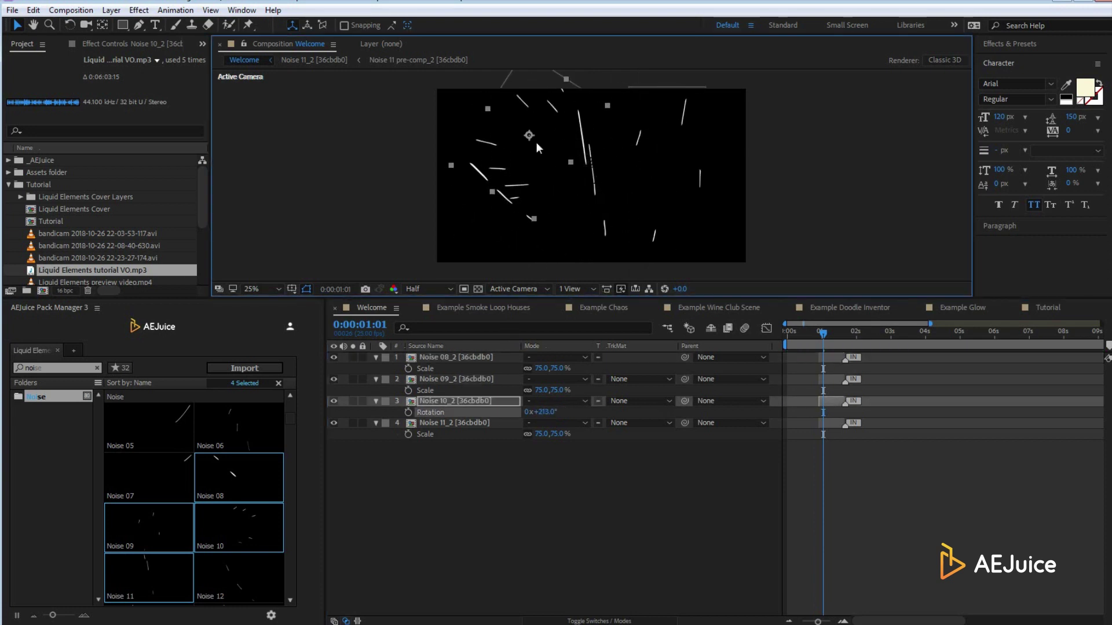
key(space)
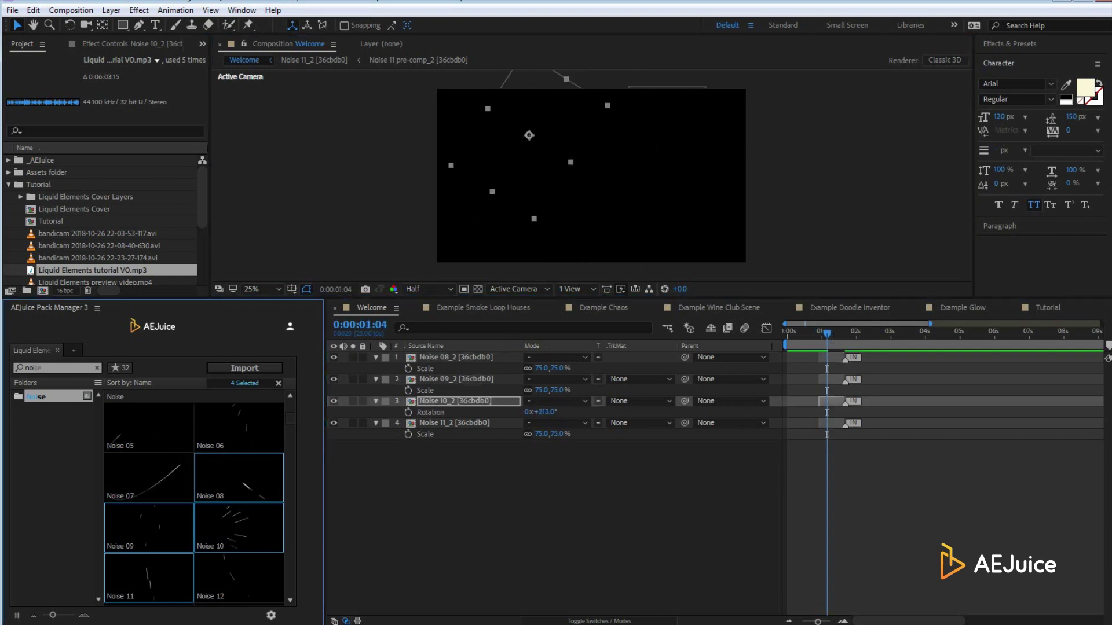
Step: Search the element library for 'liq' to list Liquid elements, then scrub the wine club scene forward
click(97, 368)
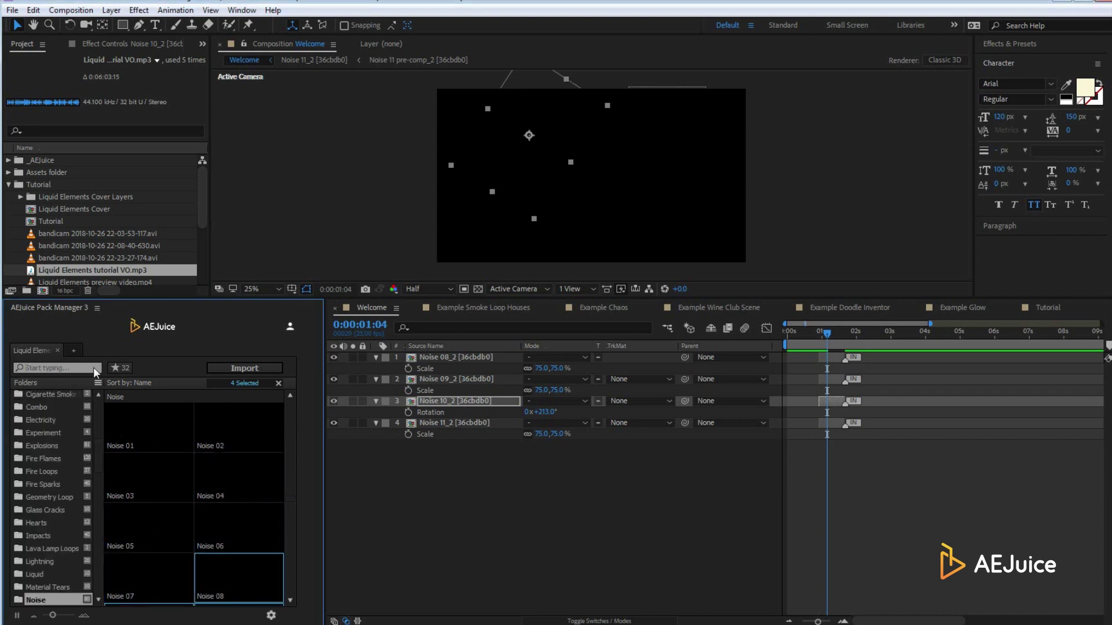
text(smo)
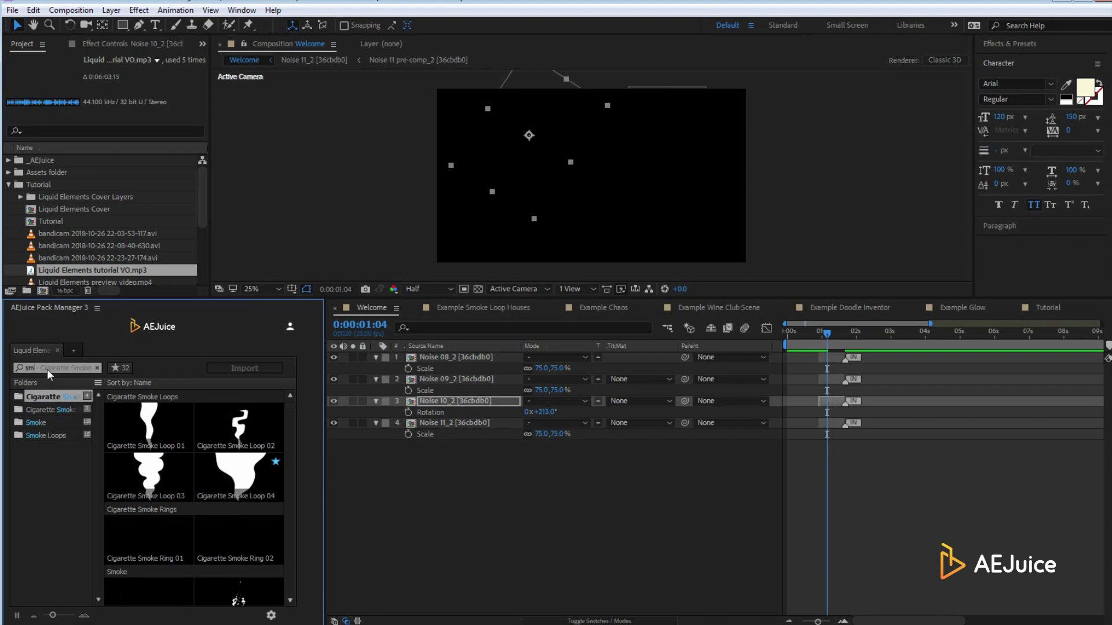
key(BackSpace)
key(BackSpace)
key(BackSpace)
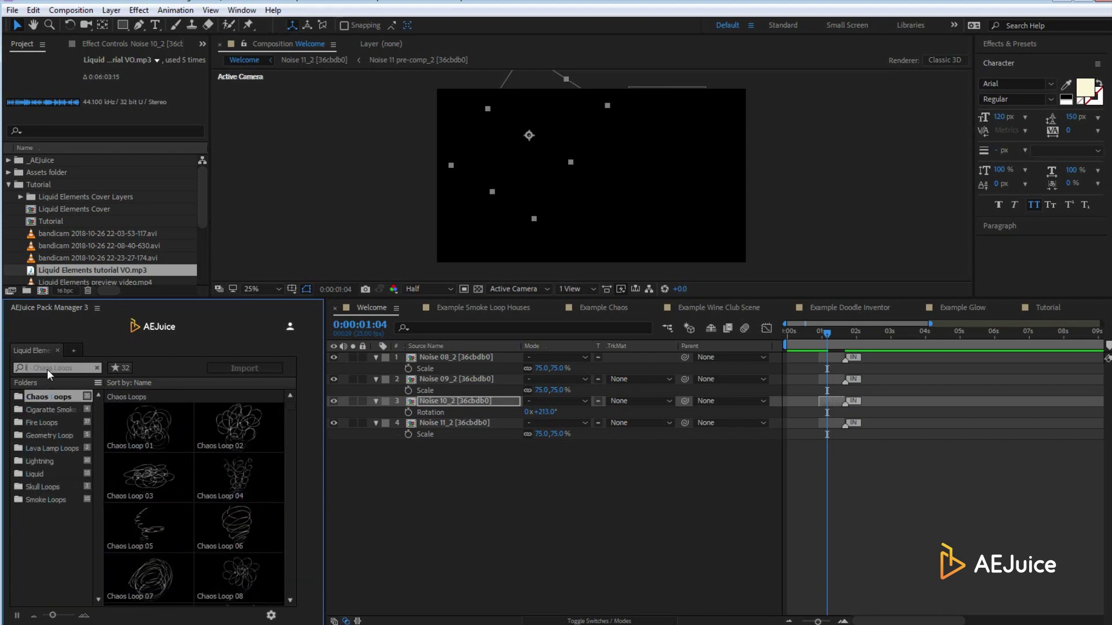
text(fi)
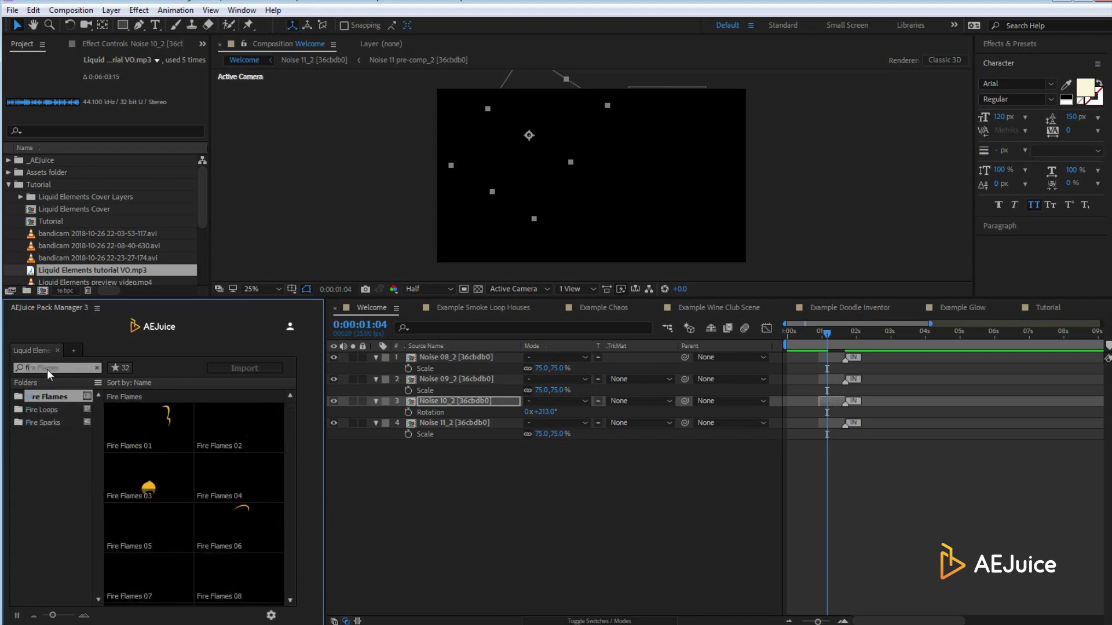
key(BackSpace)
text(gla)
key(BackSpace)
key(BackSpace)
key(BackSpace)
text(la)
key(BackSpace)
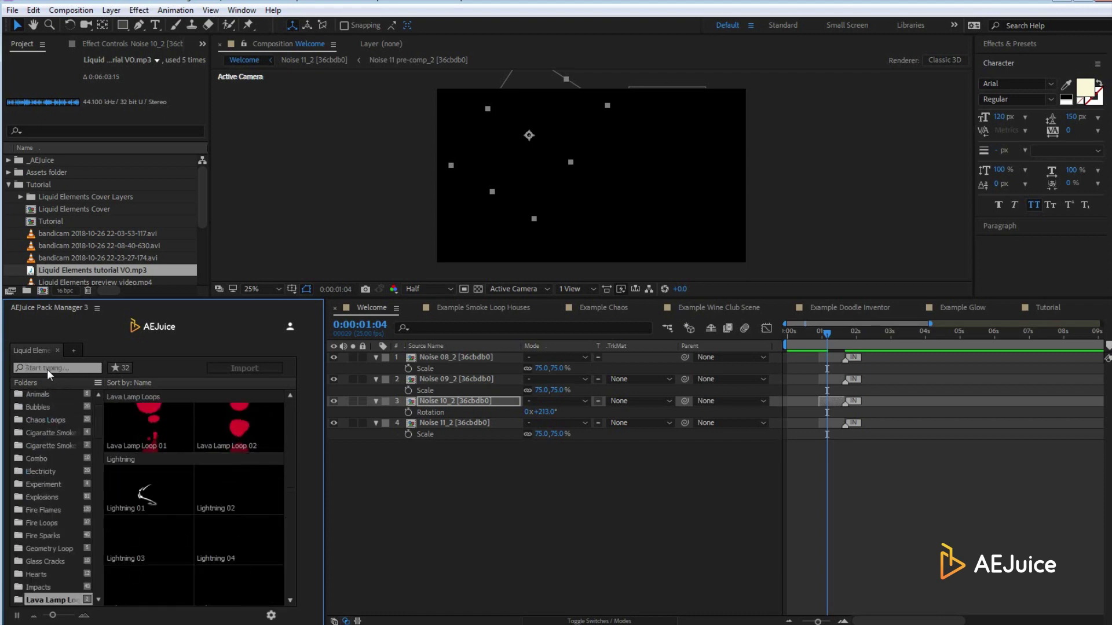
text(iquid)
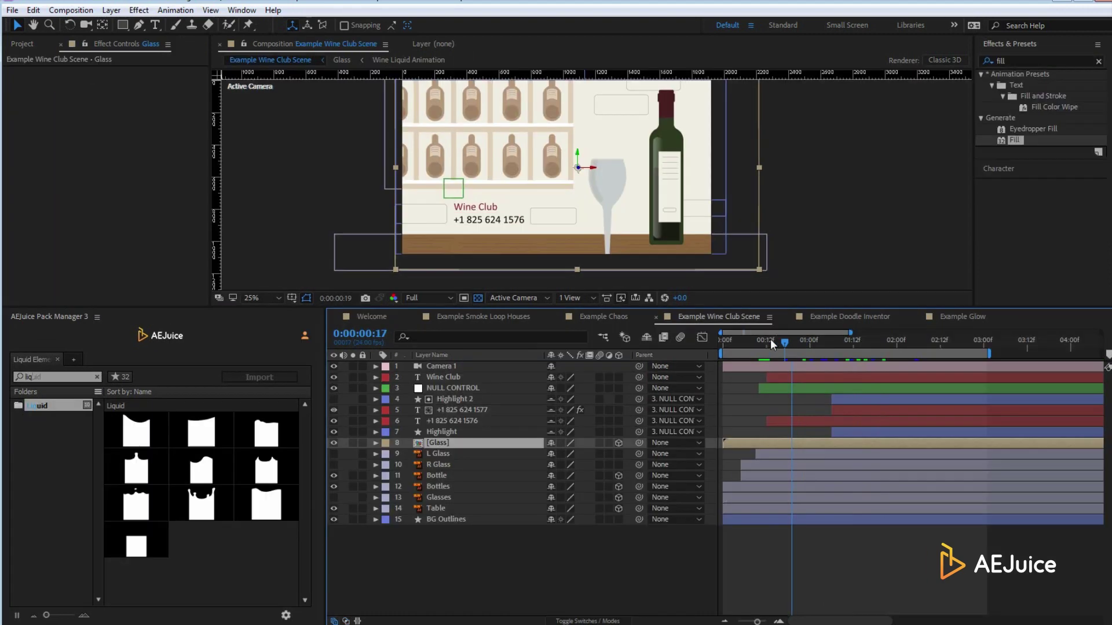
mouse_move(770, 342)
mouse_down()
mouse_move(877, 352)
mouse_move(813, 350)
mouse_move(846, 348)
mouse_up()
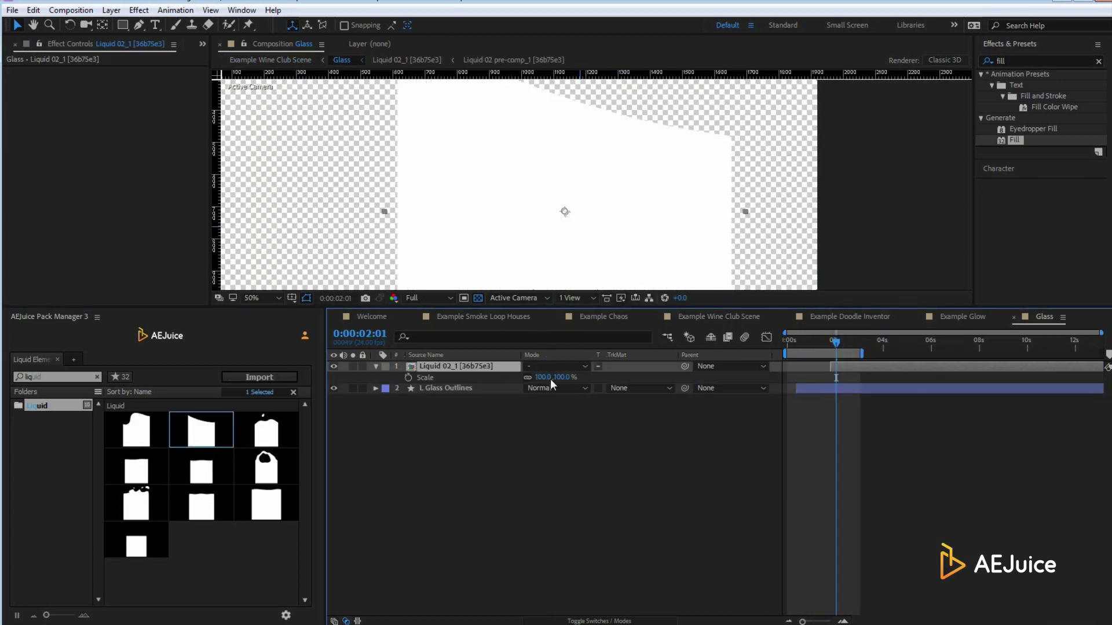
Step: Drop Liquid 02 onto the glass and set its unlinked horizontal scale to 20%
drag(553, 377, 529, 377)
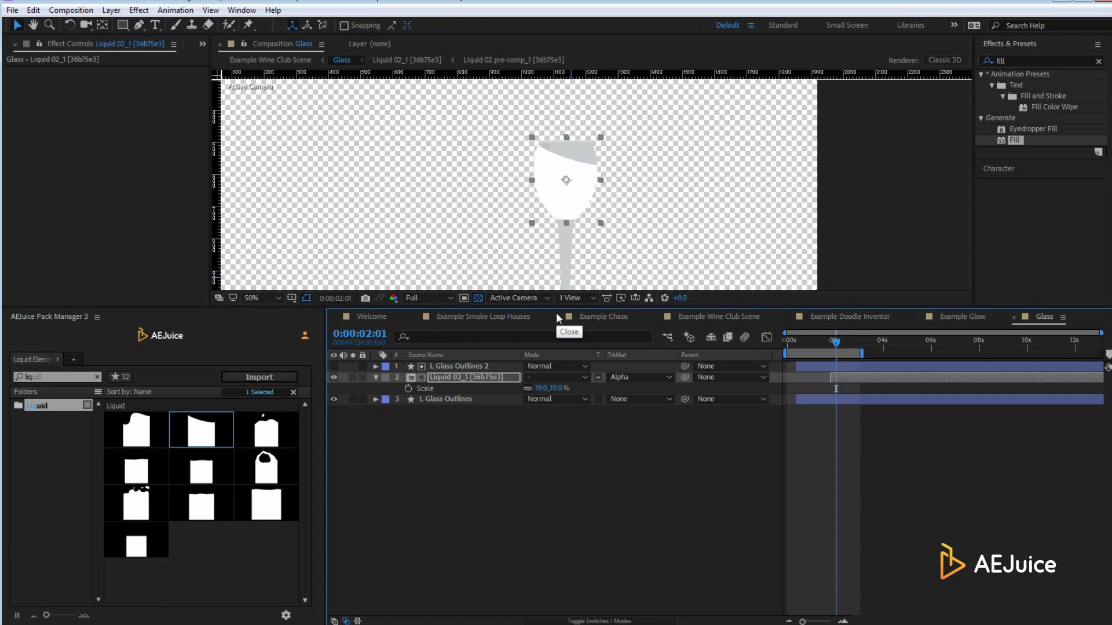
click(527, 388)
click(541, 388)
text(20)
key(Return)
click(797, 342)
drag(797, 342, 813, 343)
Step: Parent the liquid to Glass Outlines, colour it red, and review the Example Wine Club Scene
drag(685, 377, 446, 399)
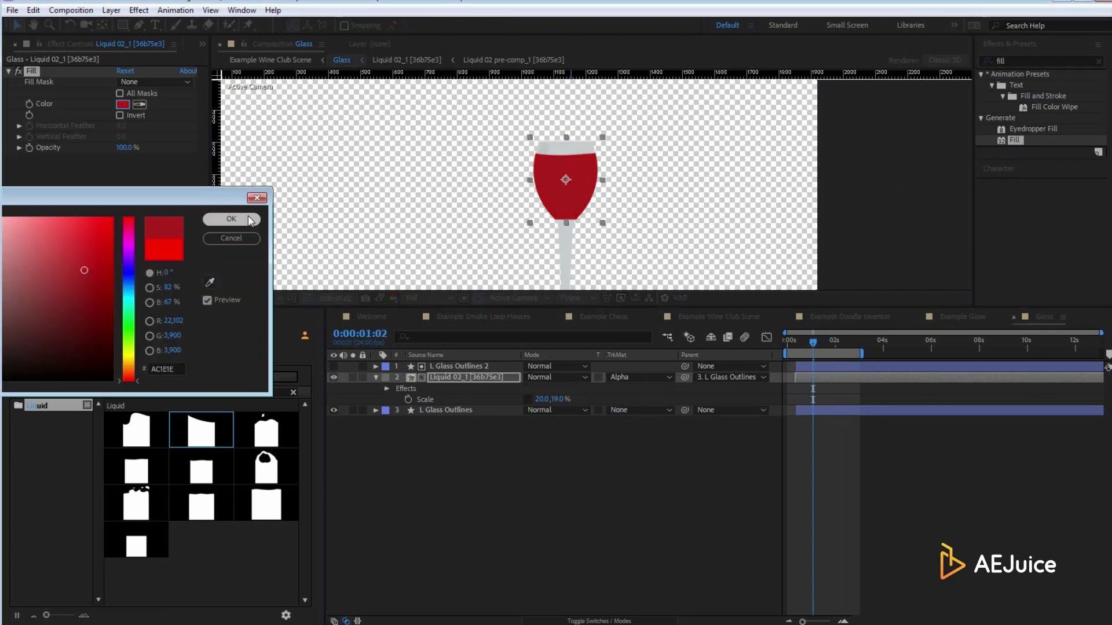
click(251, 221)
click(741, 319)
mouse_move(871, 345)
mouse_down()
mouse_move(752, 334)
mouse_move(887, 341)
mouse_up()
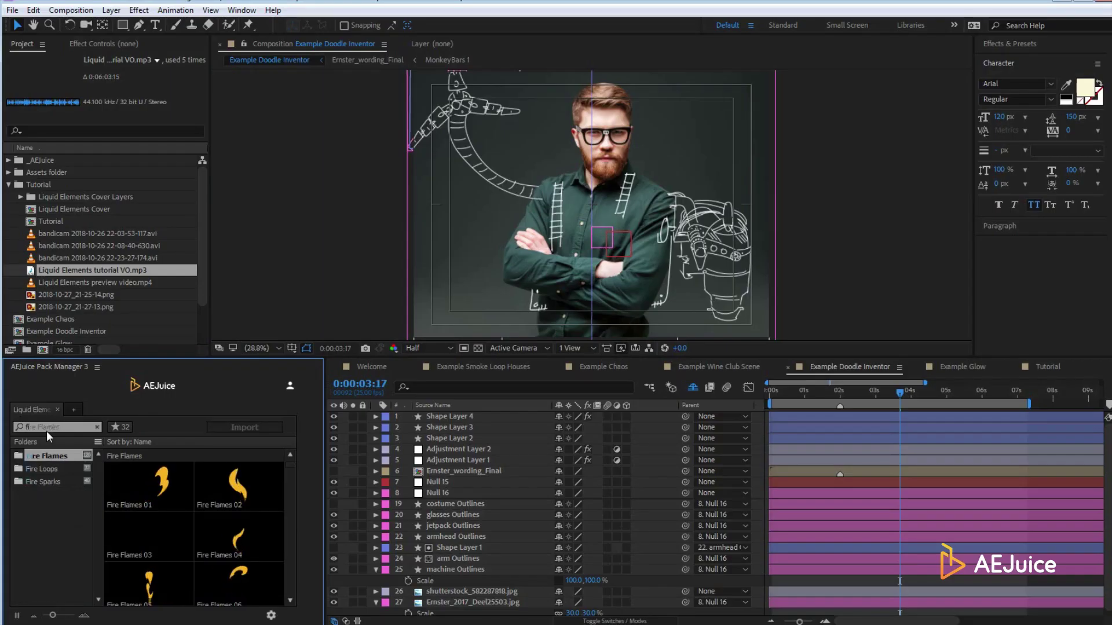
Step: Set the Liquid Elements import style to Doodle
click(272, 616)
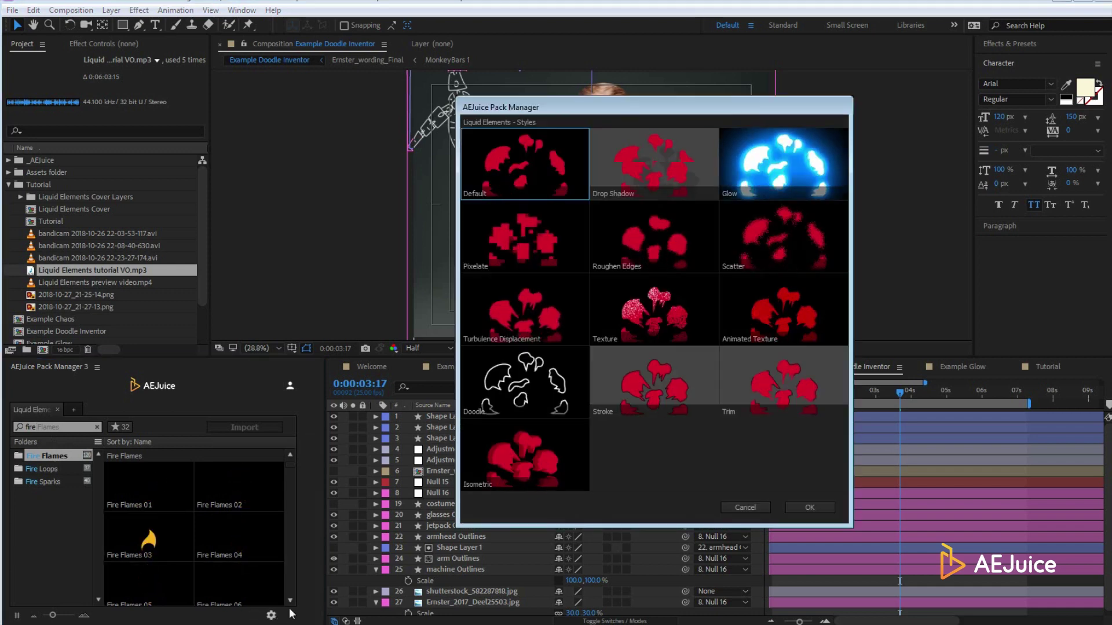
click(523, 370)
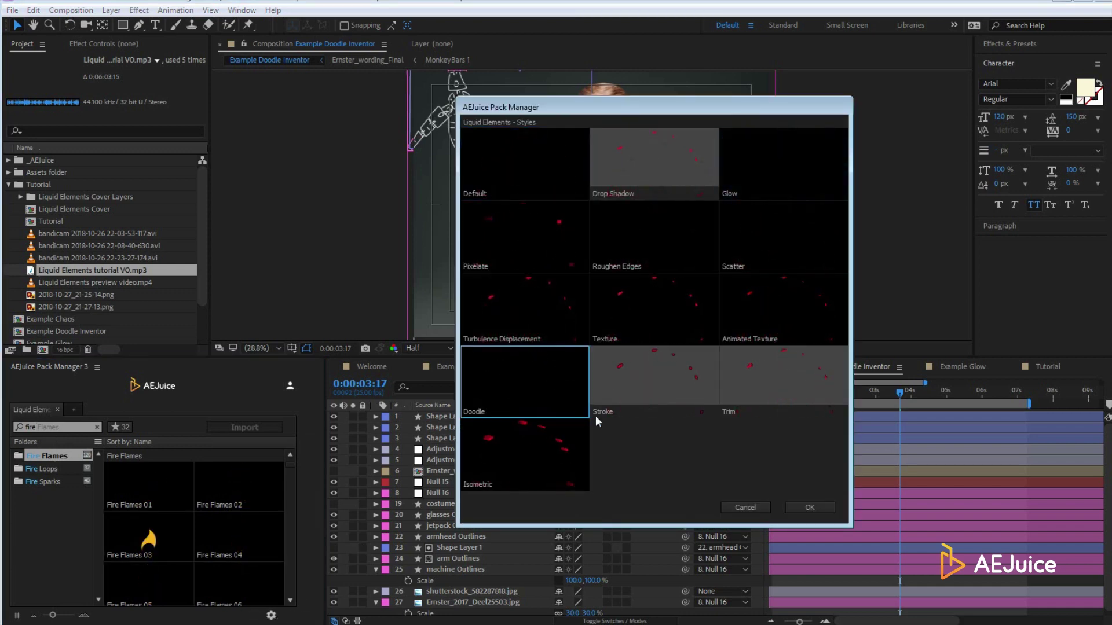
click(809, 508)
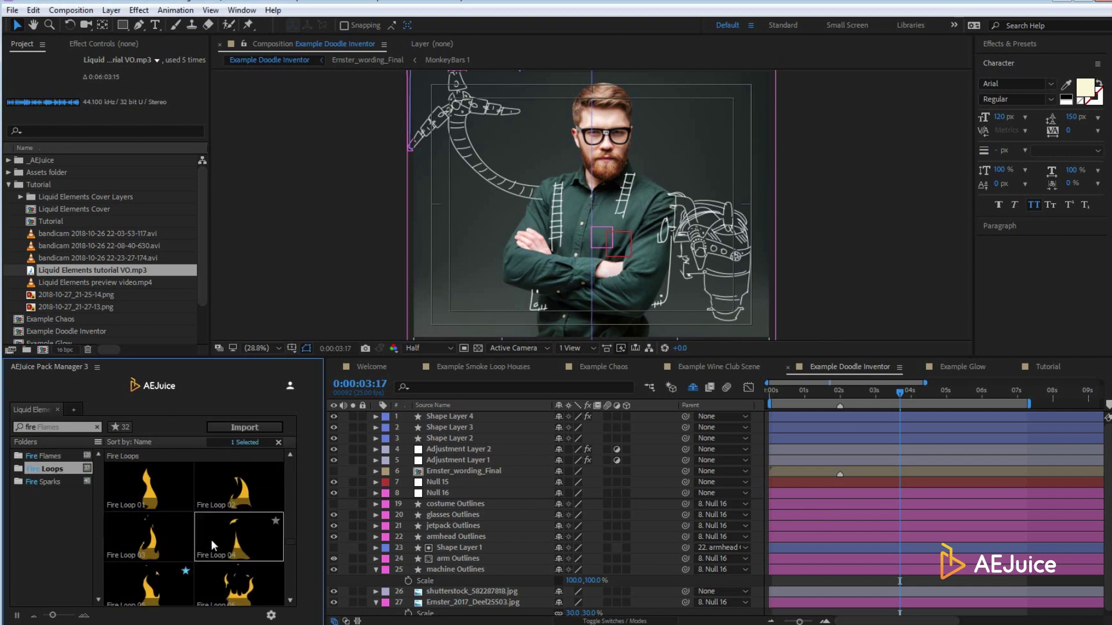
Step: Add Fire Loop 09 and Smoke 38 to the Doodle Inventor scene
scroll(214, 546, down, 4)
drag(149, 487, 469, 417)
scroll(591, 232, up, 3)
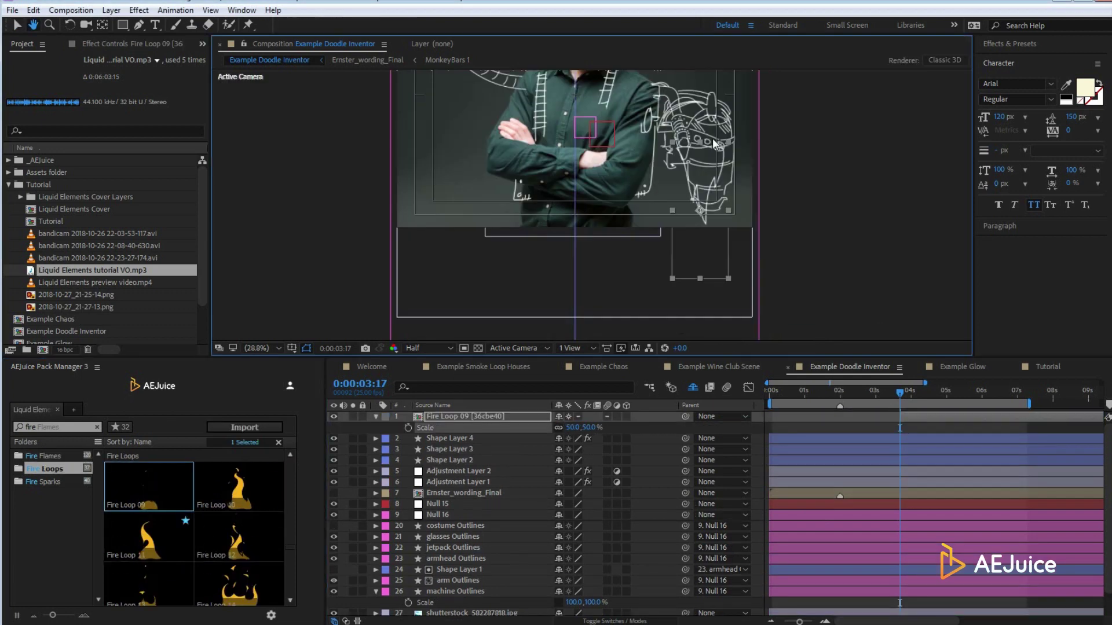
scroll(591, 232, down, 2)
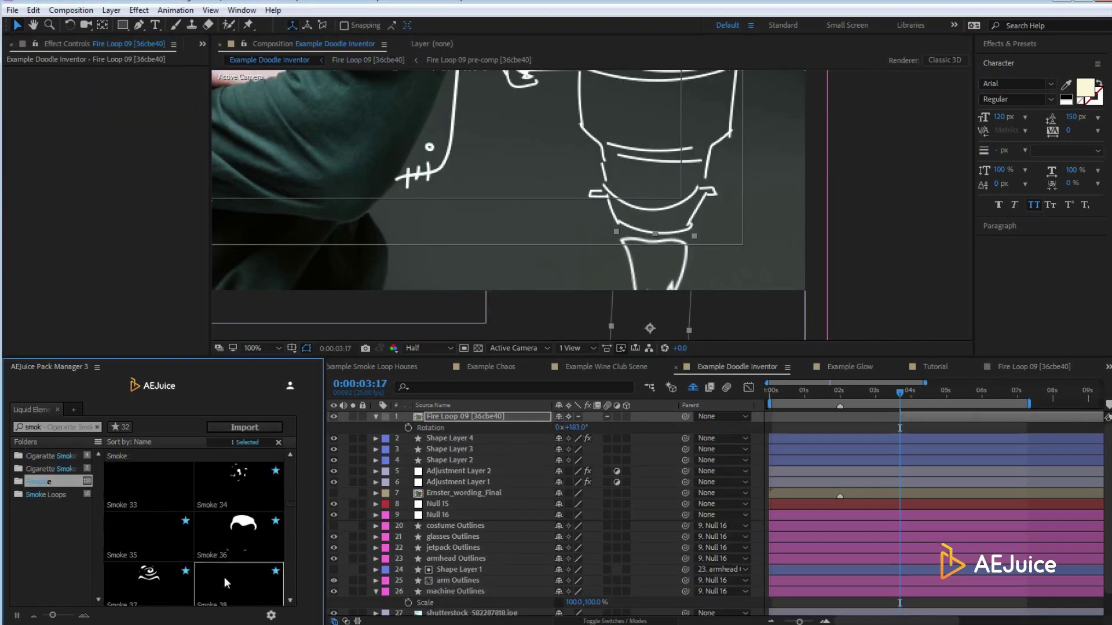
double_click(224, 577)
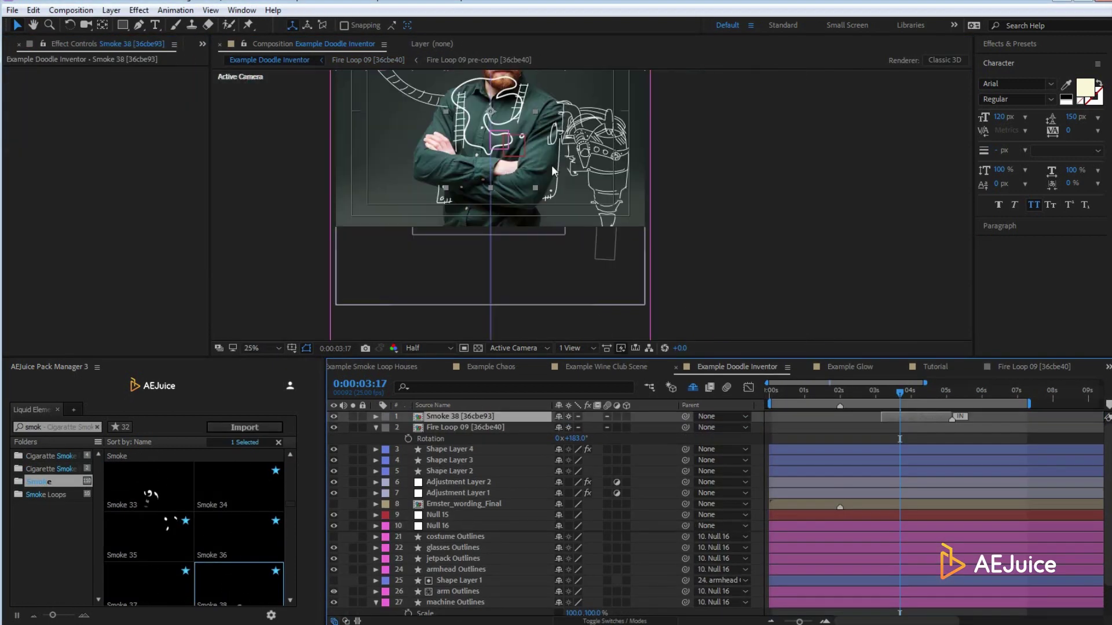
scroll(704, 238, down, 2)
scroll(704, 238, up, 2)
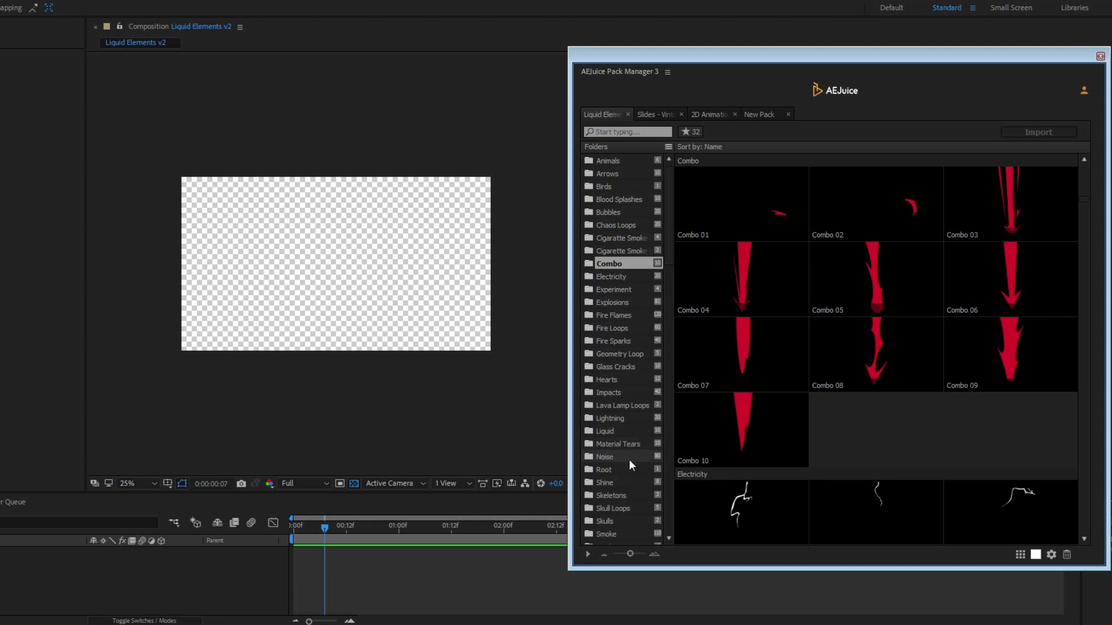
Step: Set the main colour to teal 3DDBBB and import Combo 01 through Combo 05
click(1037, 556)
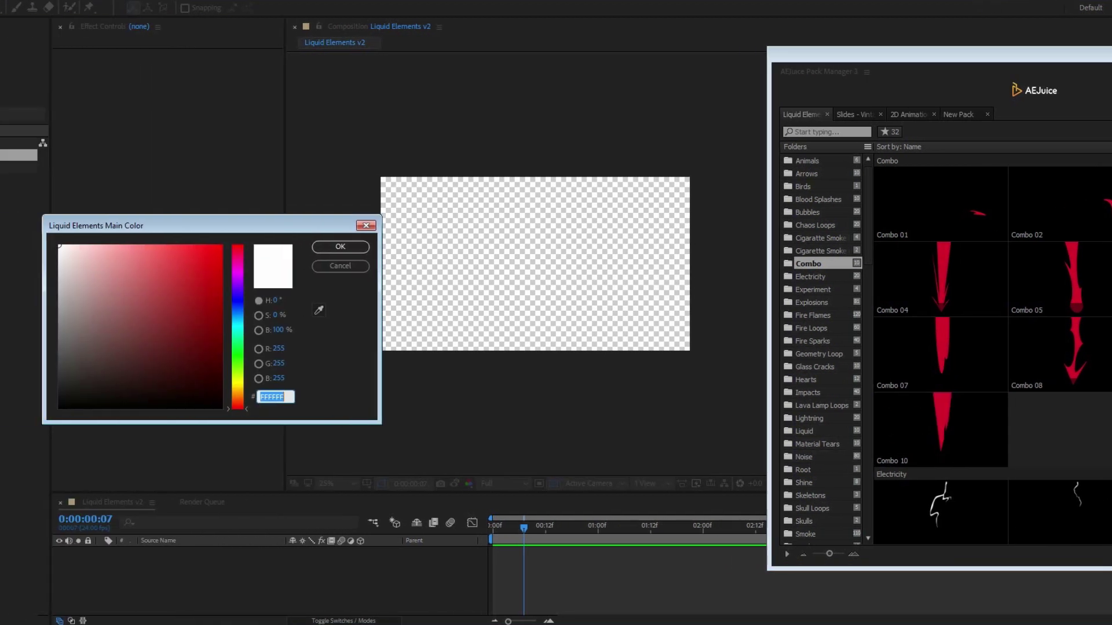
click(238, 333)
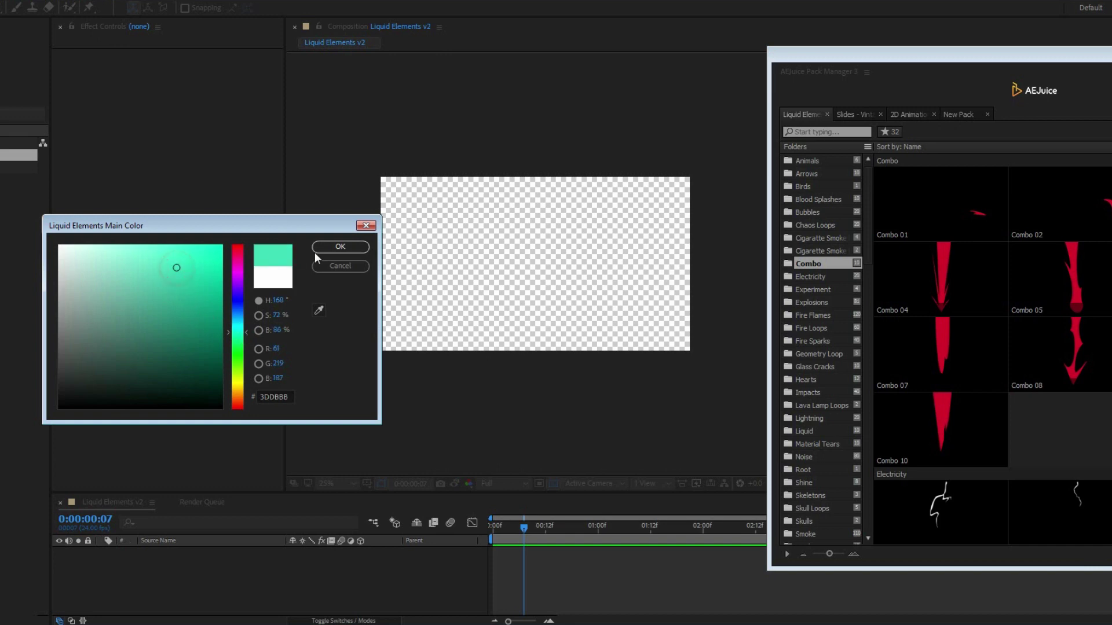
click(322, 251)
click(763, 233)
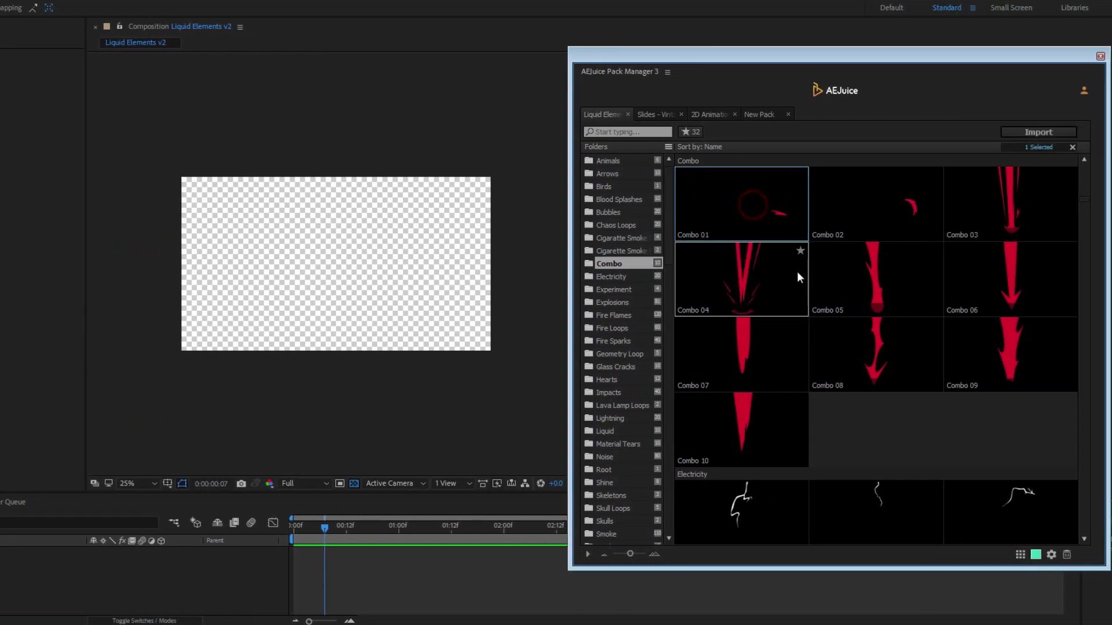
shift+click(878, 276)
click(1039, 132)
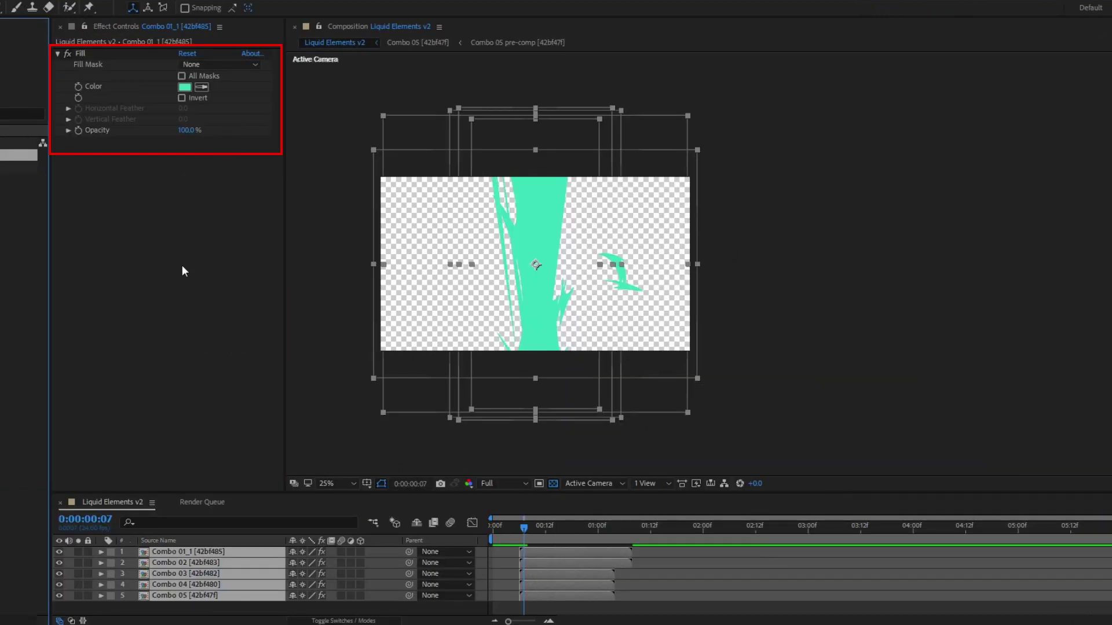
Step: Change Combo 01's Fill to blue 3C92DB and paste that Fill onto Combo 02–05
click(185, 87)
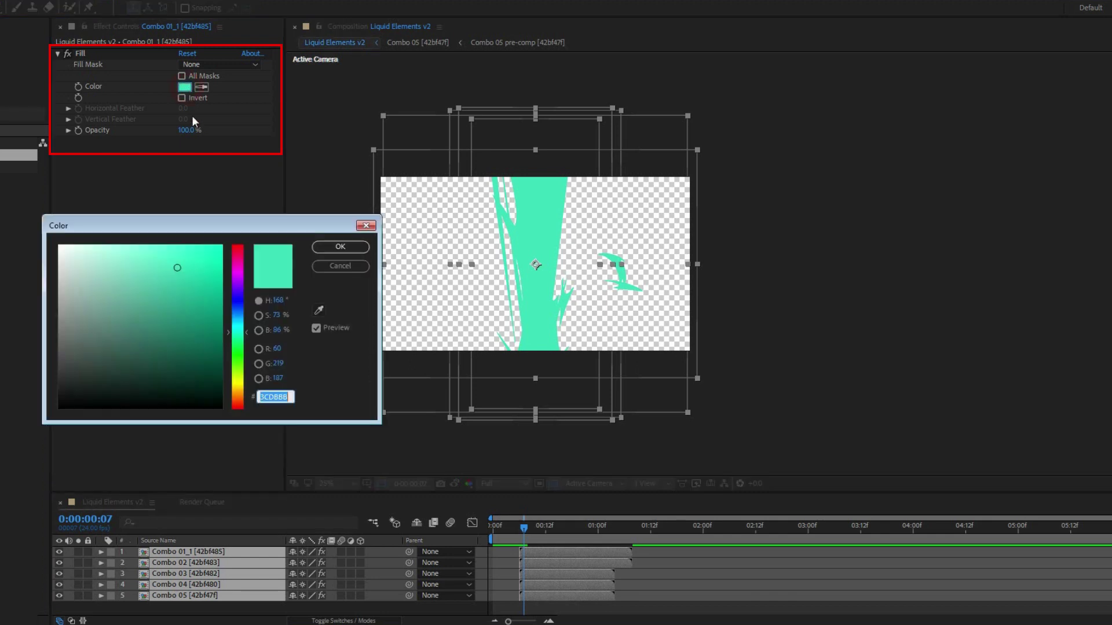
click(237, 315)
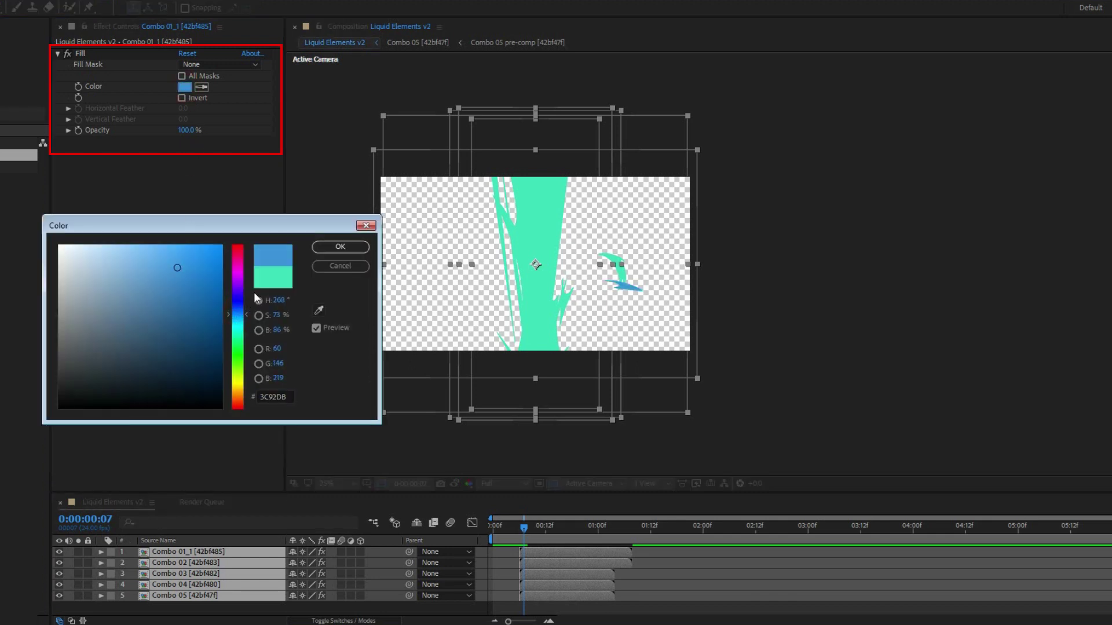
click(316, 254)
click(82, 54)
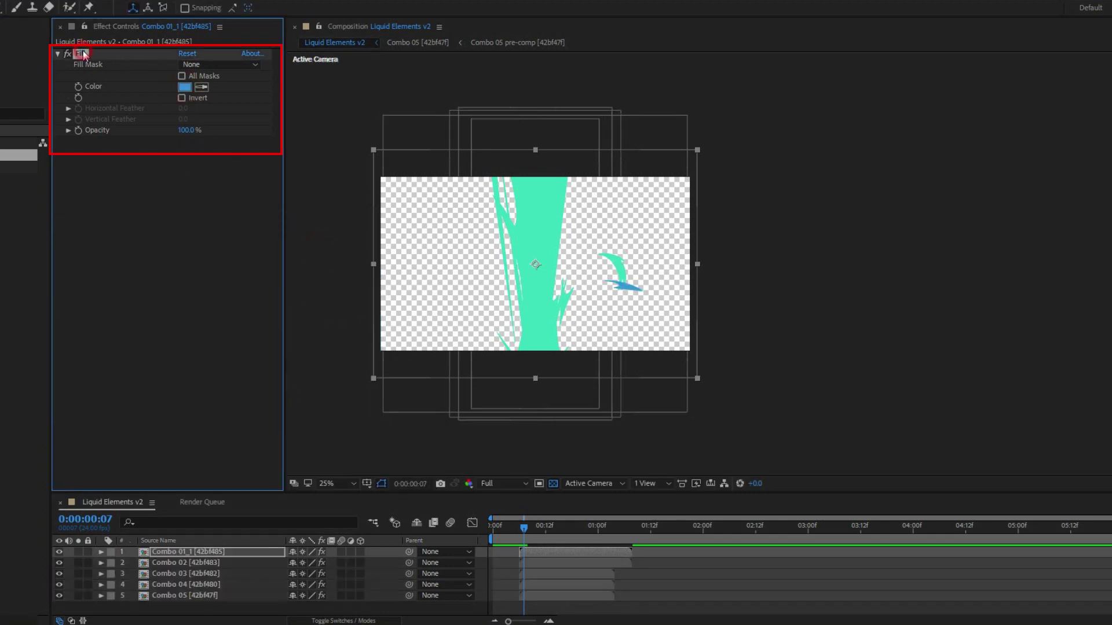
click(186, 562)
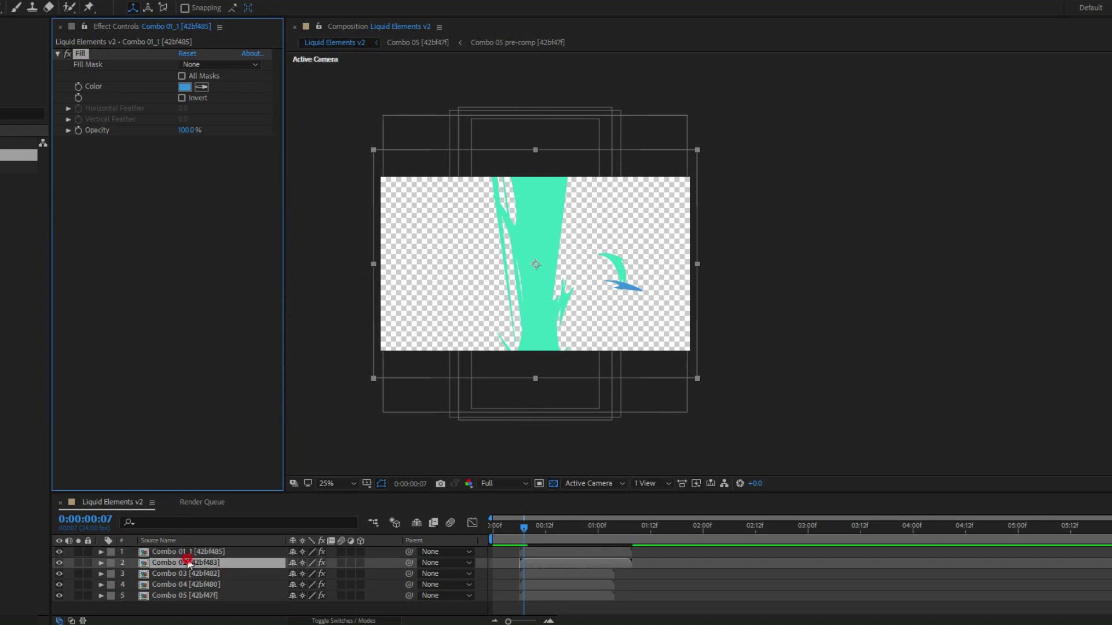
shift+click(189, 592)
key(ctrl+v)
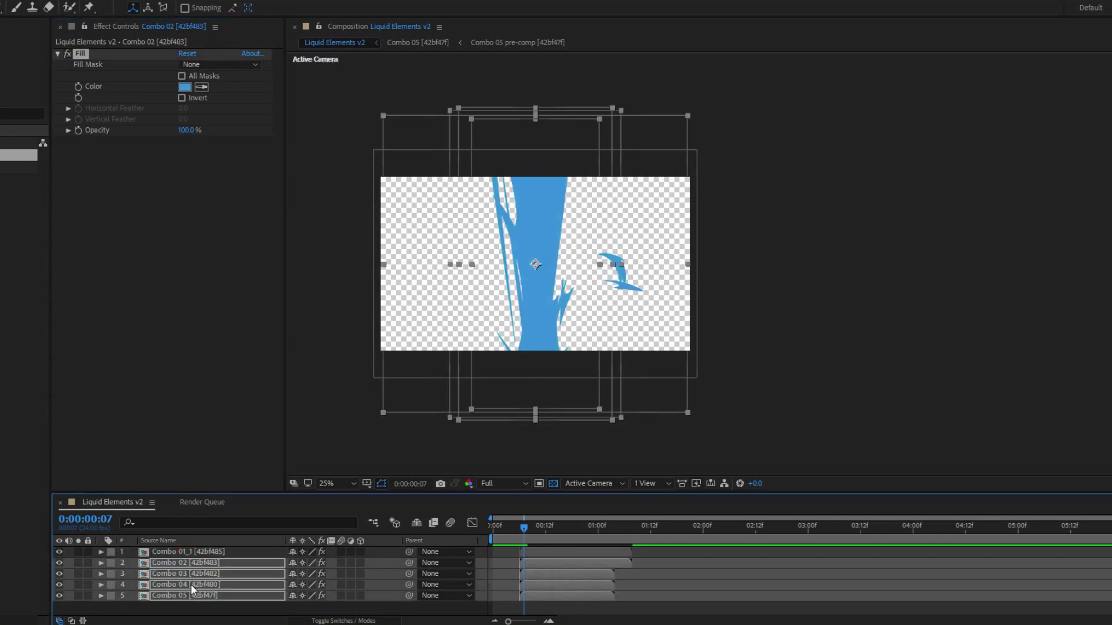
drag(544, 526, 553, 525)
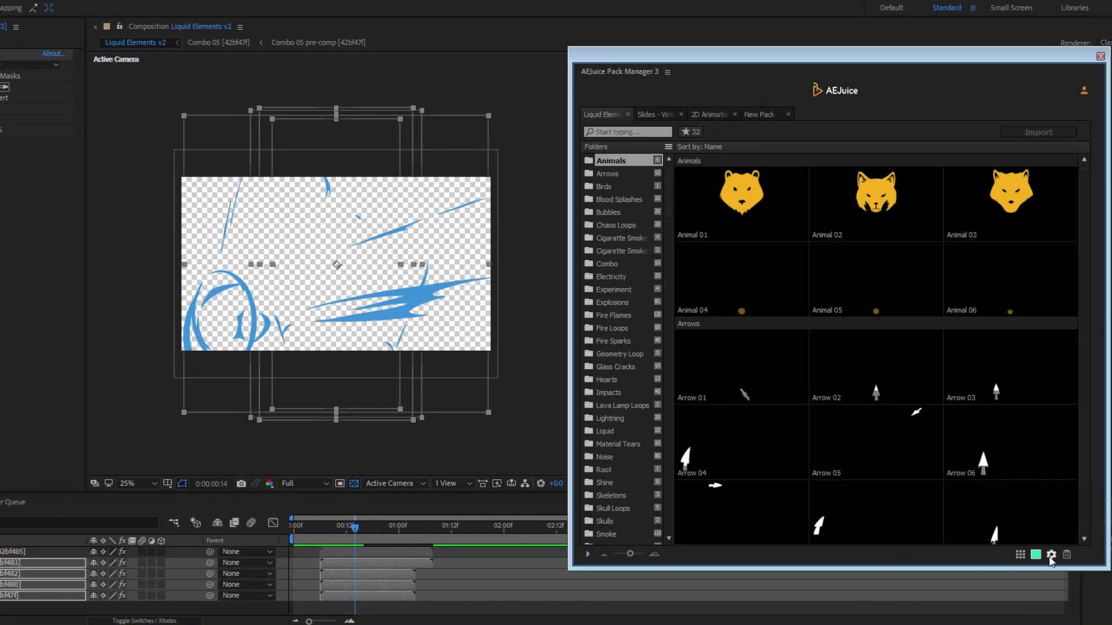
Step: Import Fire Loop 01 in Alpha Footage style, scale it to 34% and move it left
click(1051, 557)
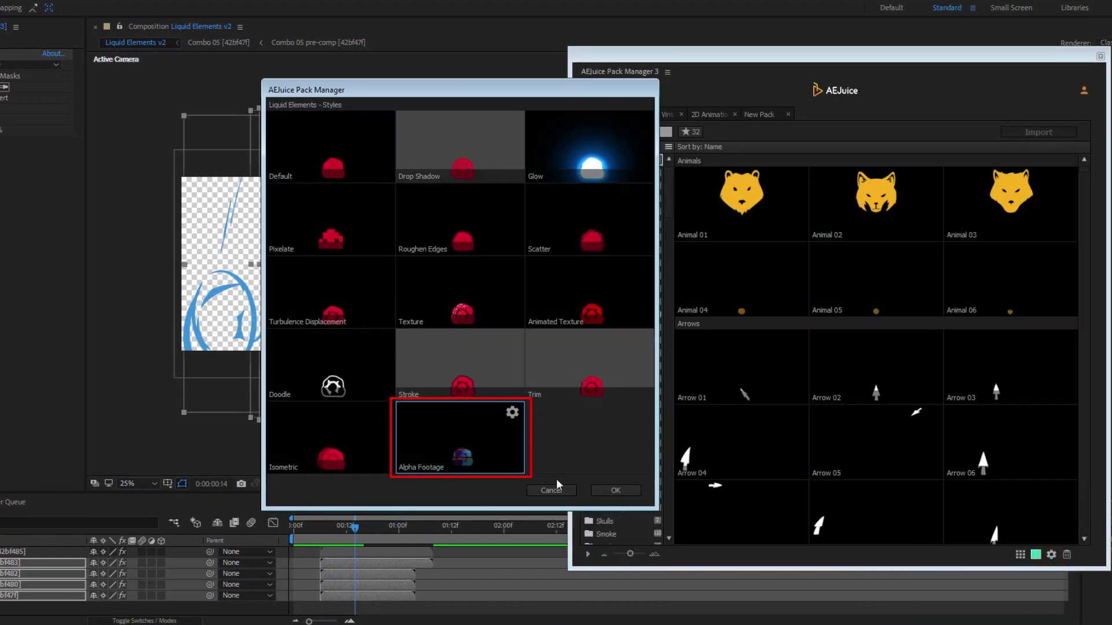
click(615, 491)
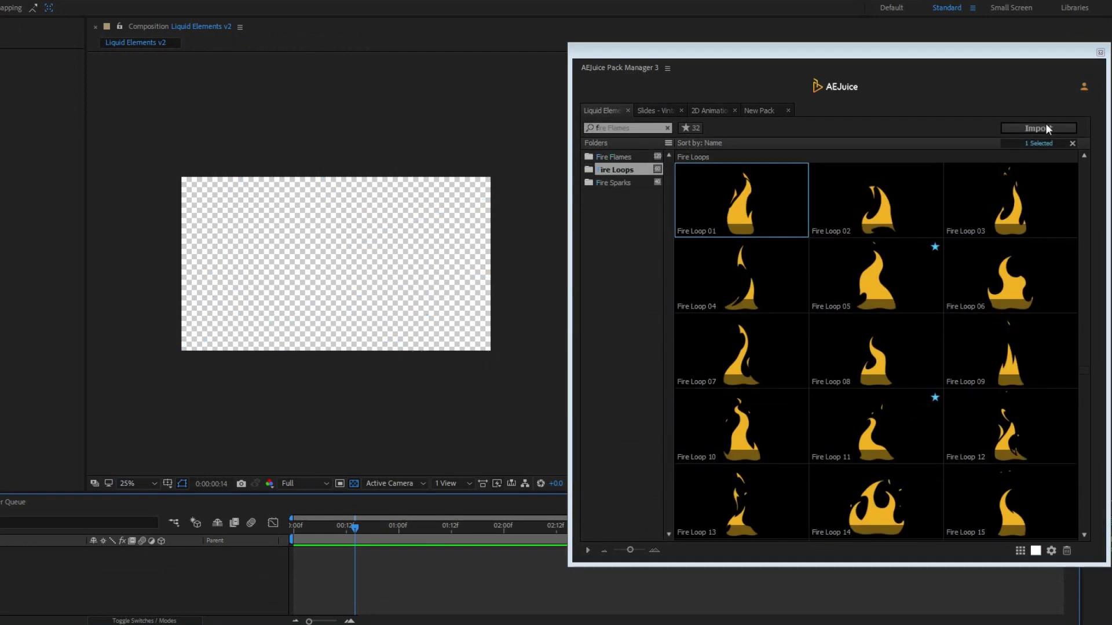
click(1038, 128)
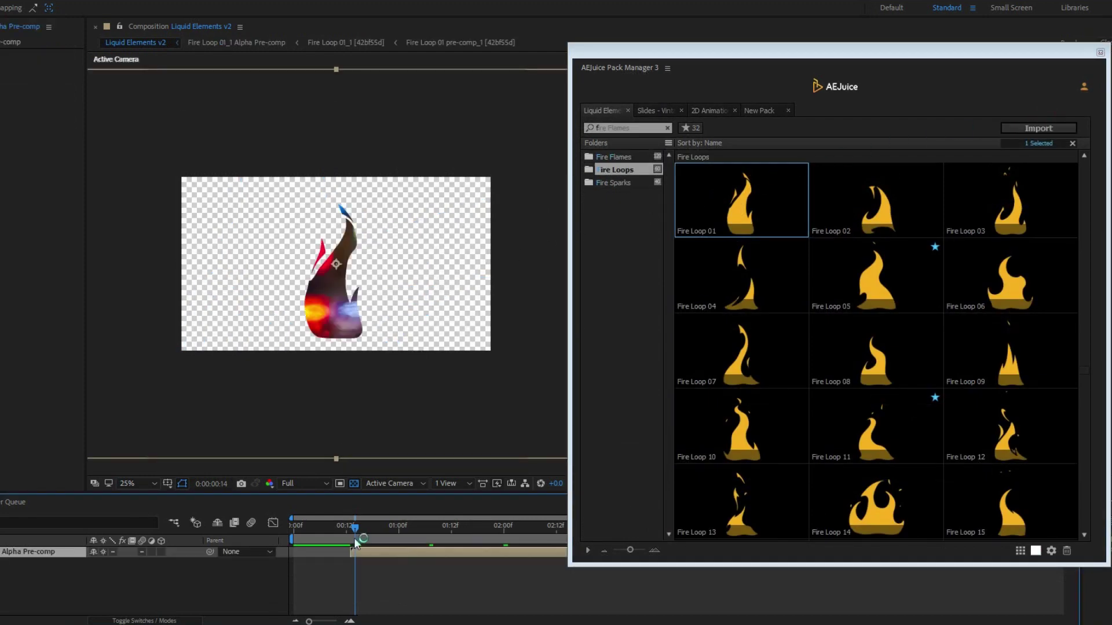
drag(371, 539, 468, 549)
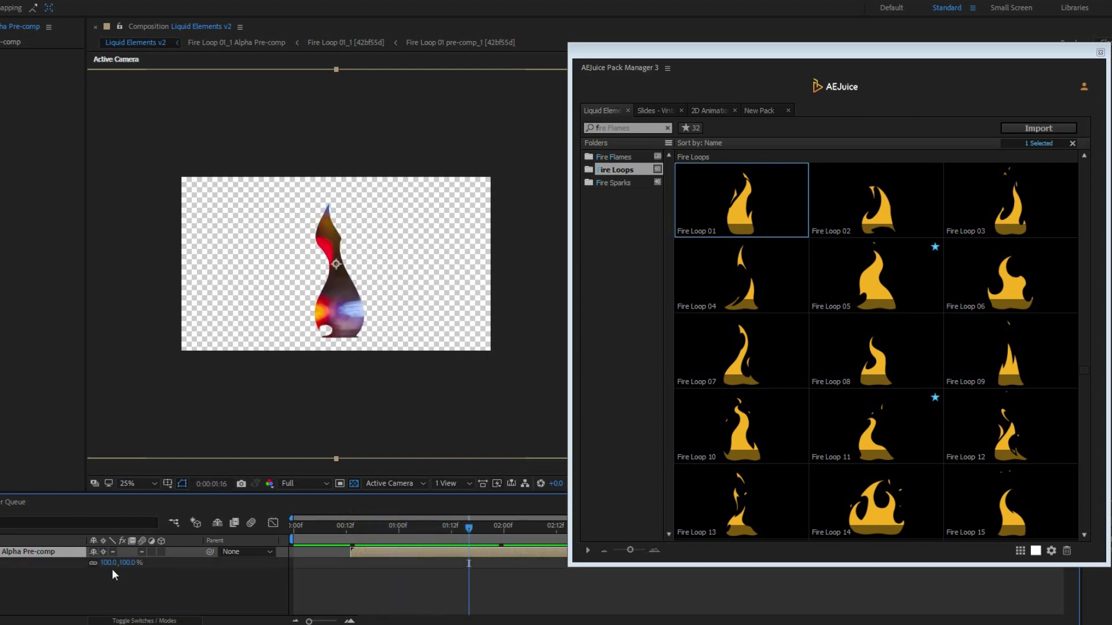
drag(109, 563, 71, 573)
drag(401, 277, 336, 278)
Step: Import Fire Loop 02 and preview both fires
click(881, 200)
click(1009, 129)
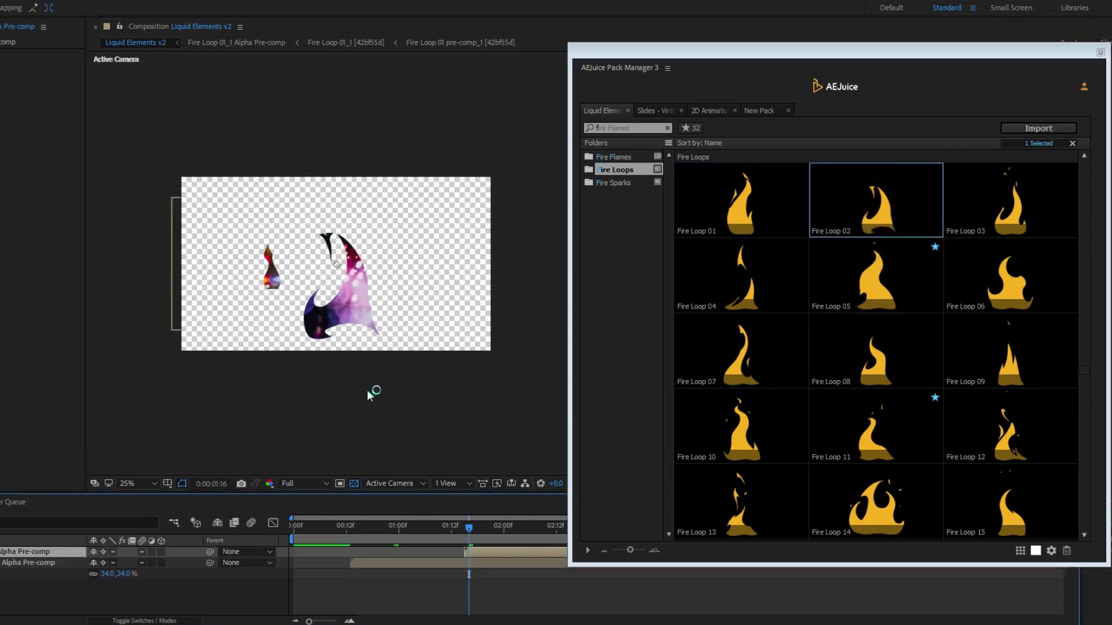
drag(469, 525, 554, 550)
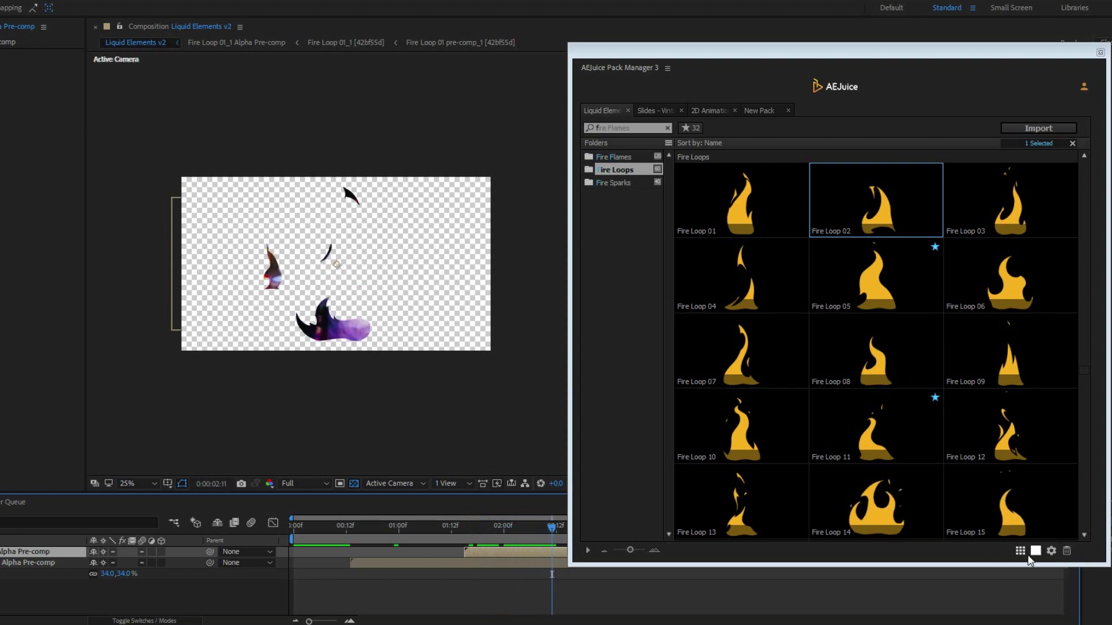
Step: Set Alpha Footage to use the photos folder and import Fire Loop 02 filled with photos
click(1051, 551)
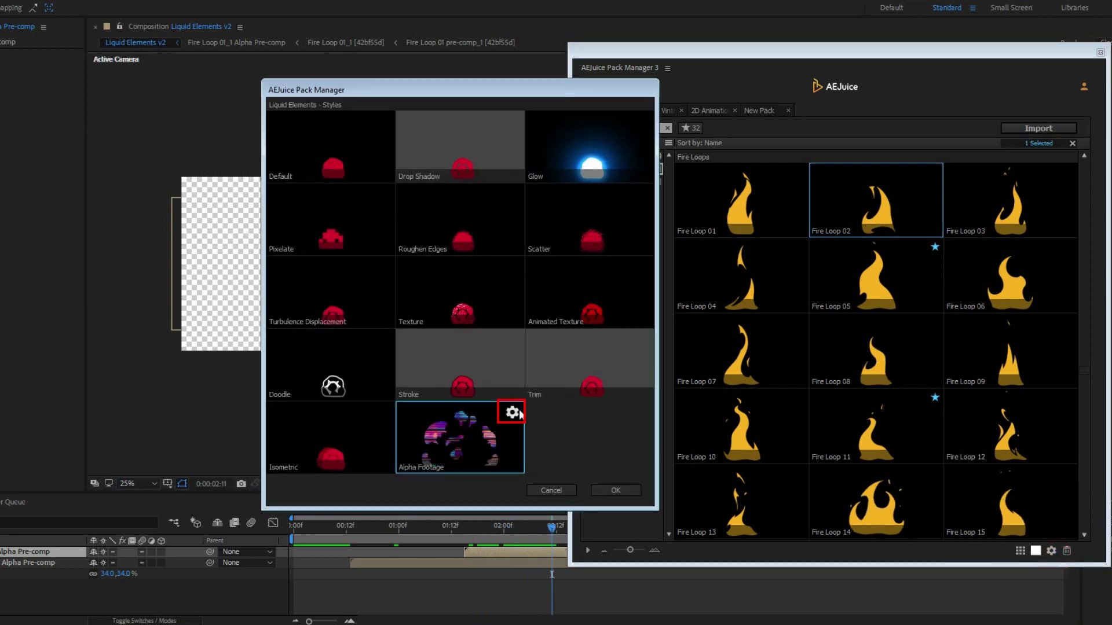
click(511, 413)
click(416, 228)
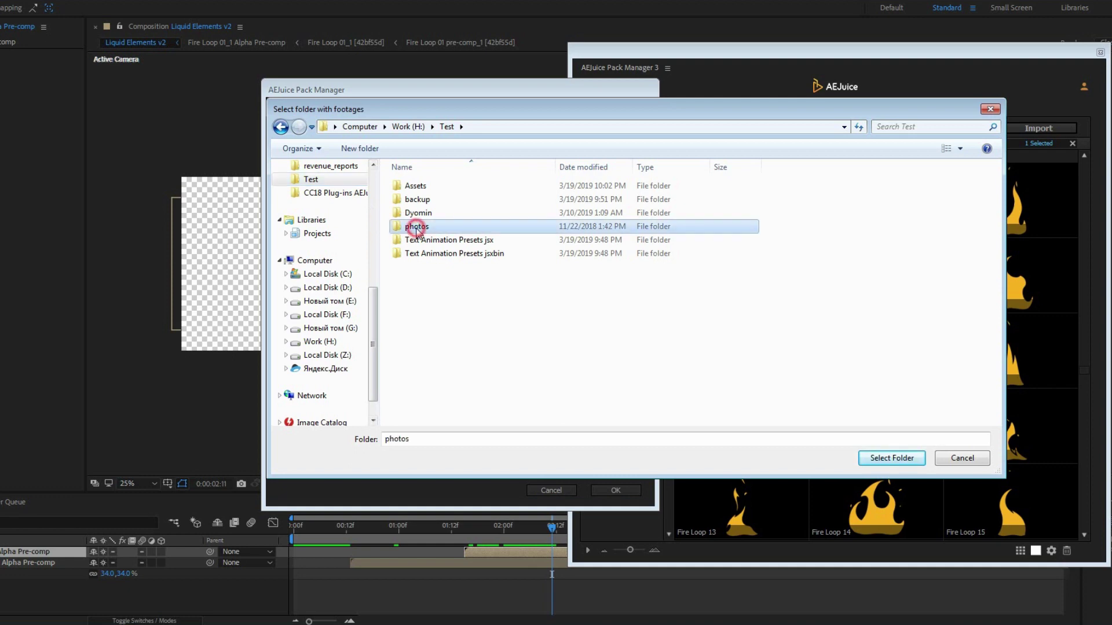
click(895, 459)
click(605, 488)
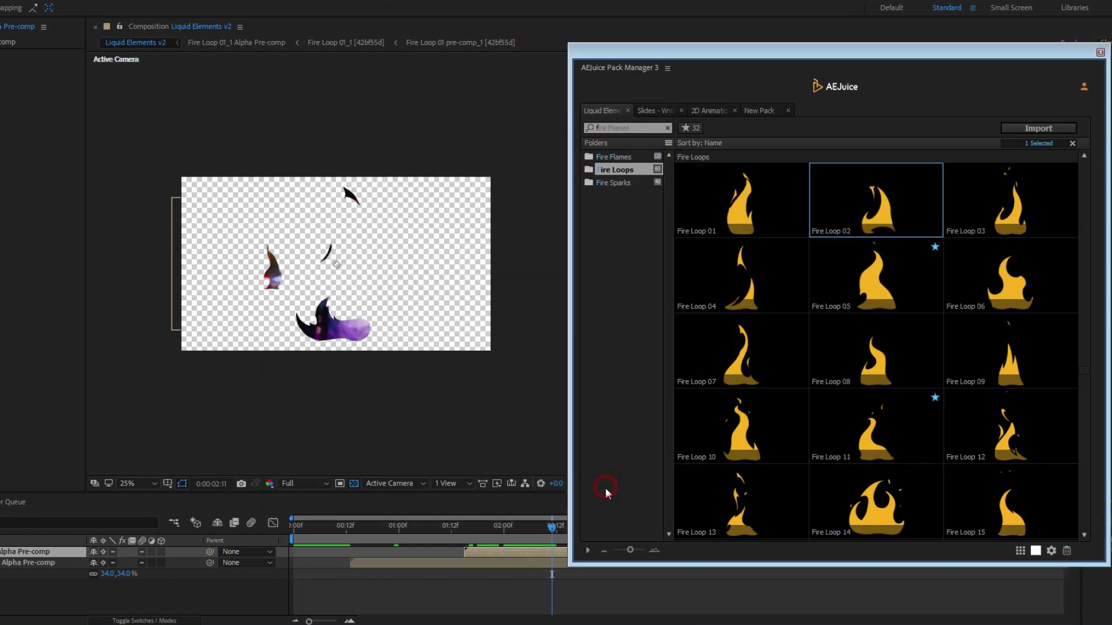
click(1029, 128)
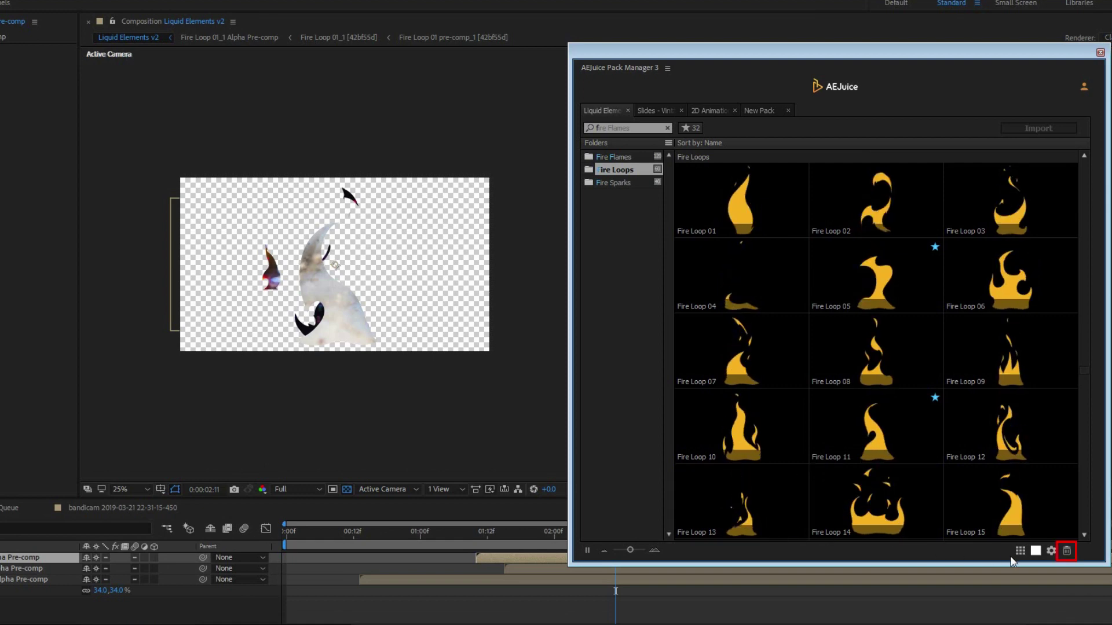
Step: Delete the 43 unused project items and scroll through the Liquid Elements folder list
click(1067, 550)
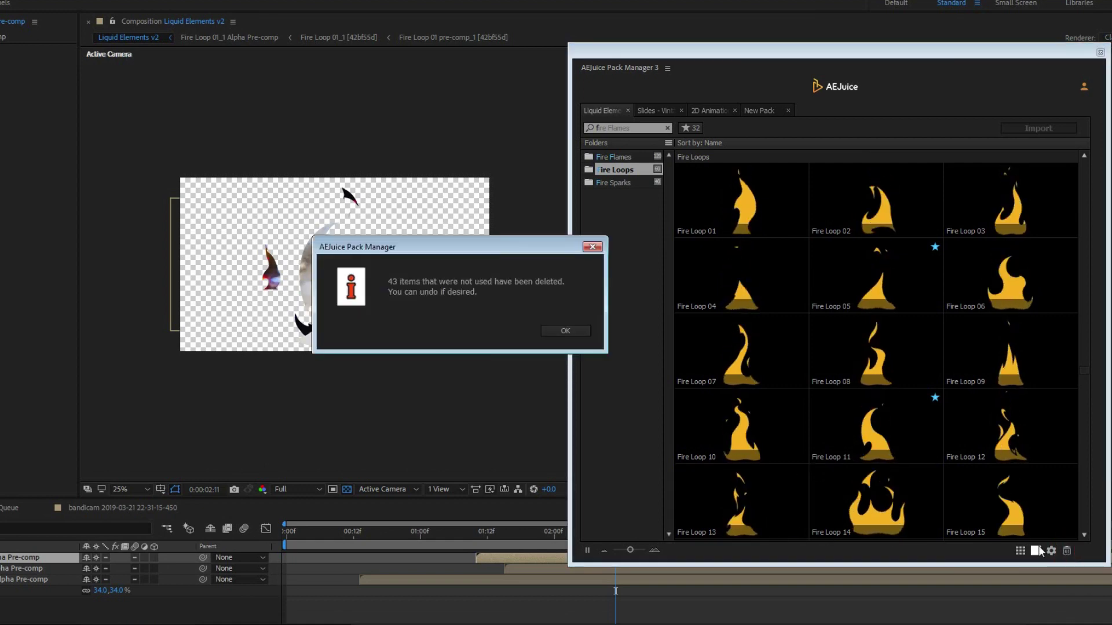
click(583, 332)
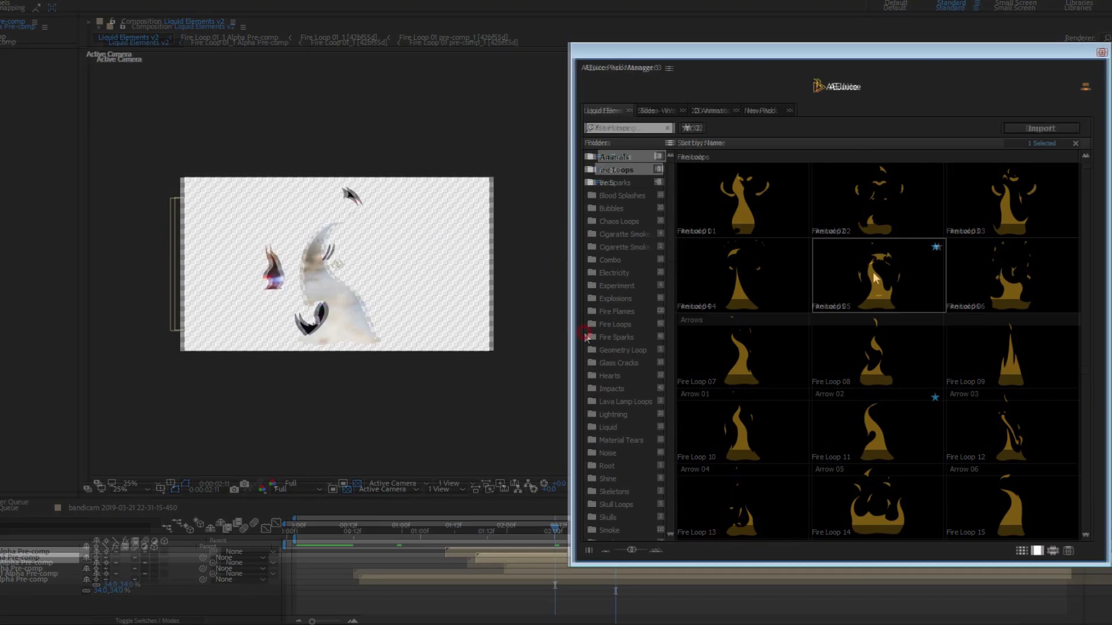
scroll(849, 281, down, 3)
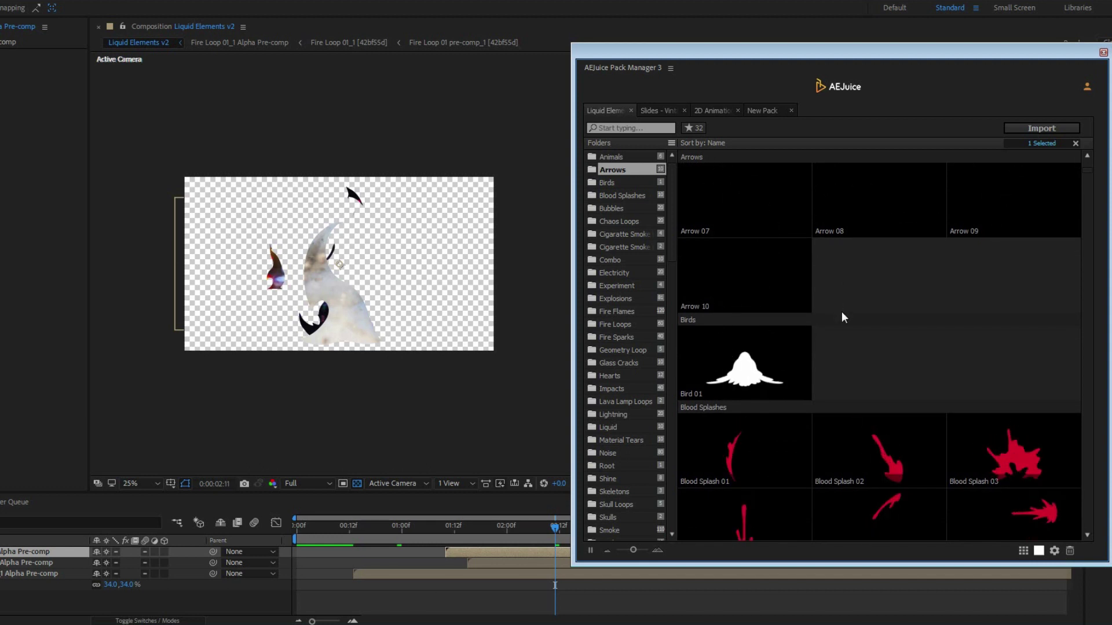
scroll(842, 313, down, 5)
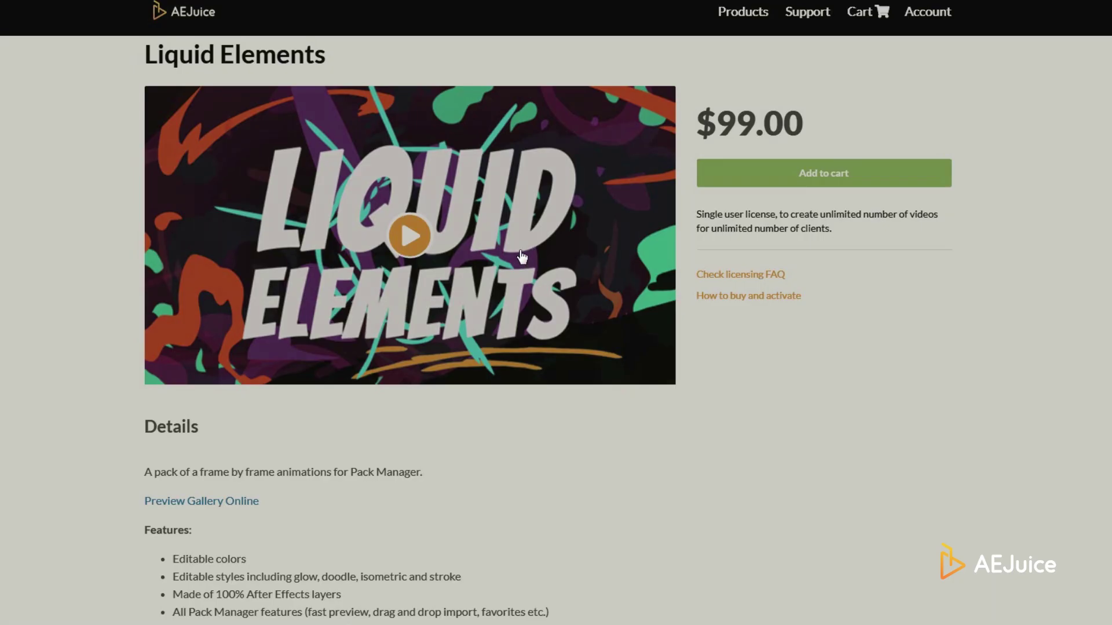
Step: Scroll to the examples and play the music video, skipping ahead partway
scroll(521, 256, down, 20)
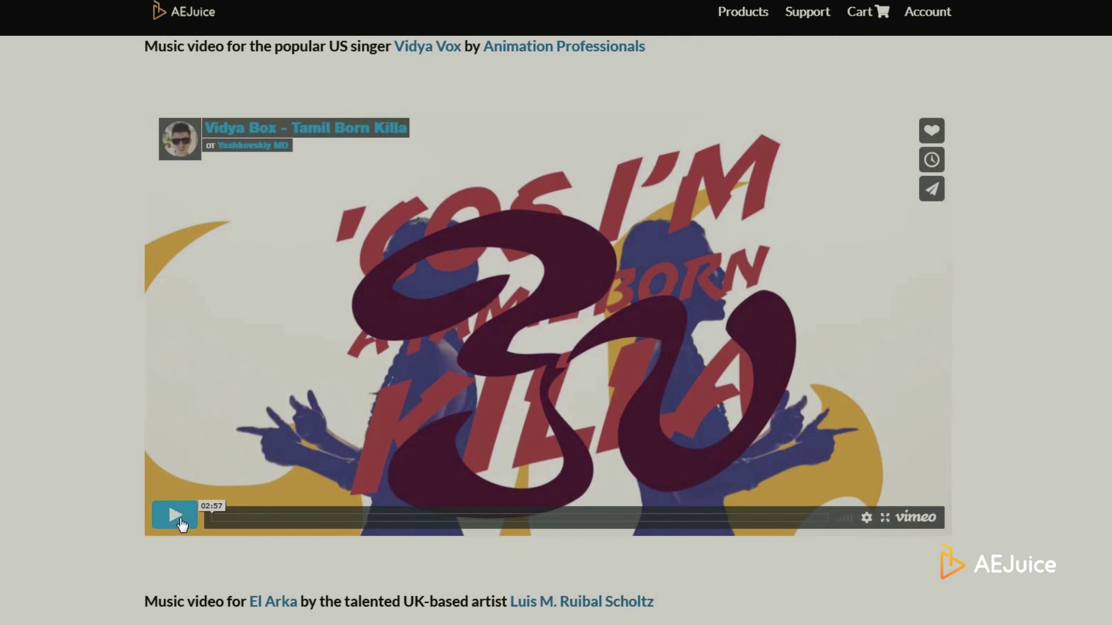
click(175, 515)
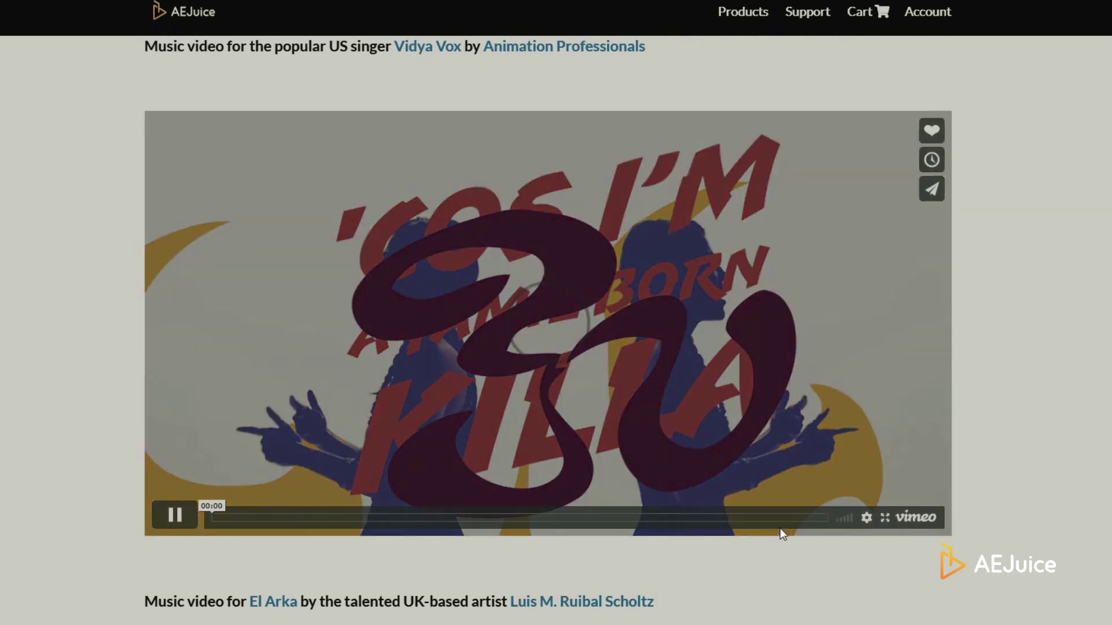
click(283, 518)
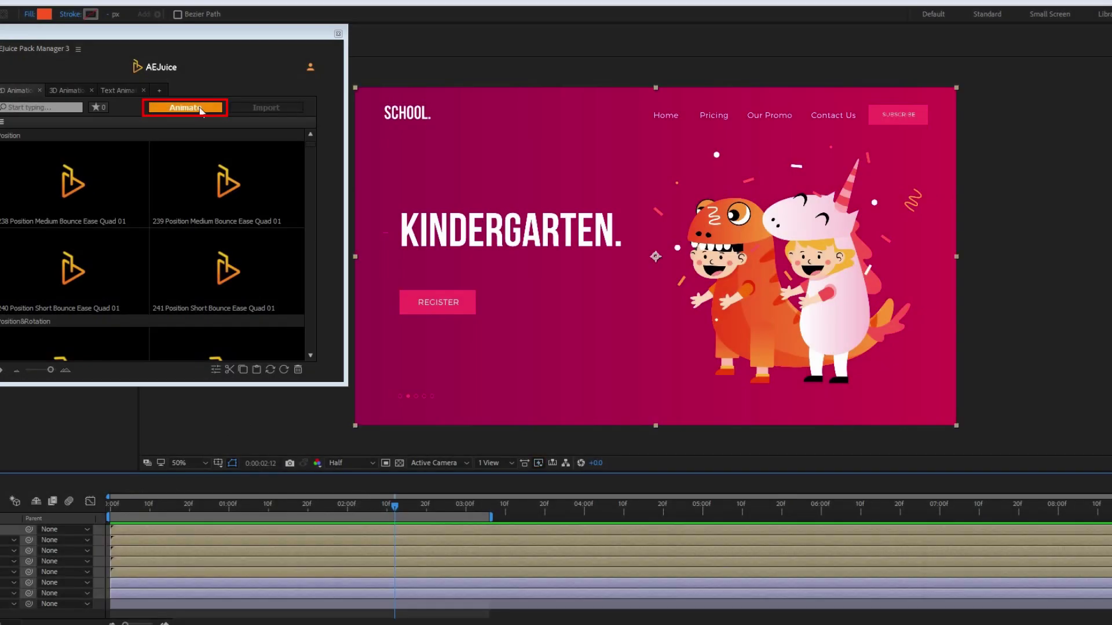
Step: Apply the Position bounce preset to the selected kindergarten banner layers
click(185, 108)
drag(395, 501, 349, 499)
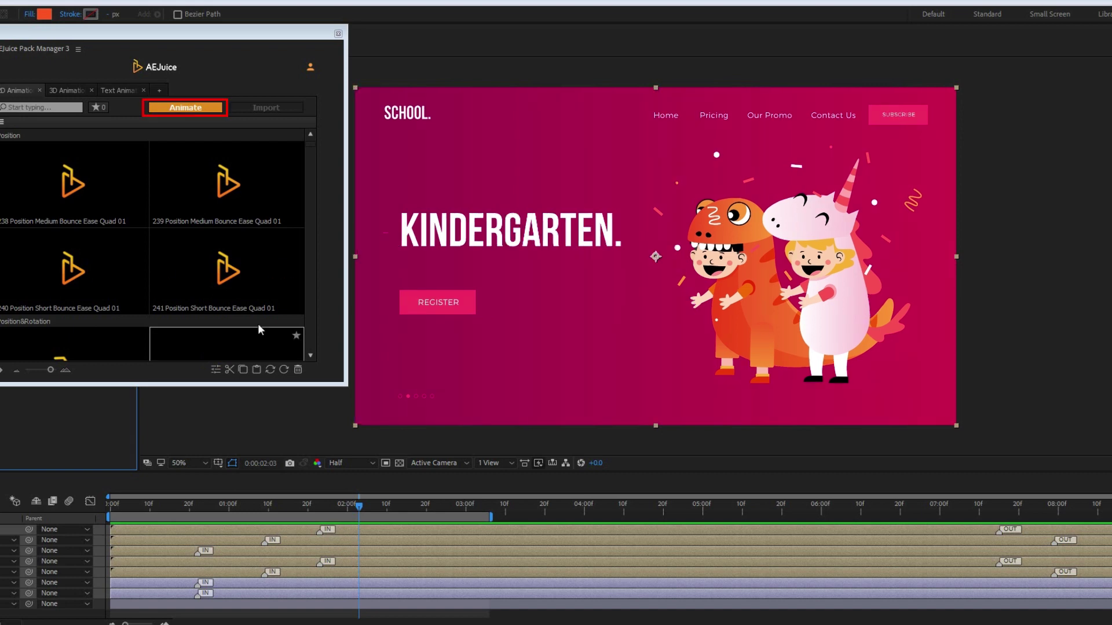
click(178, 107)
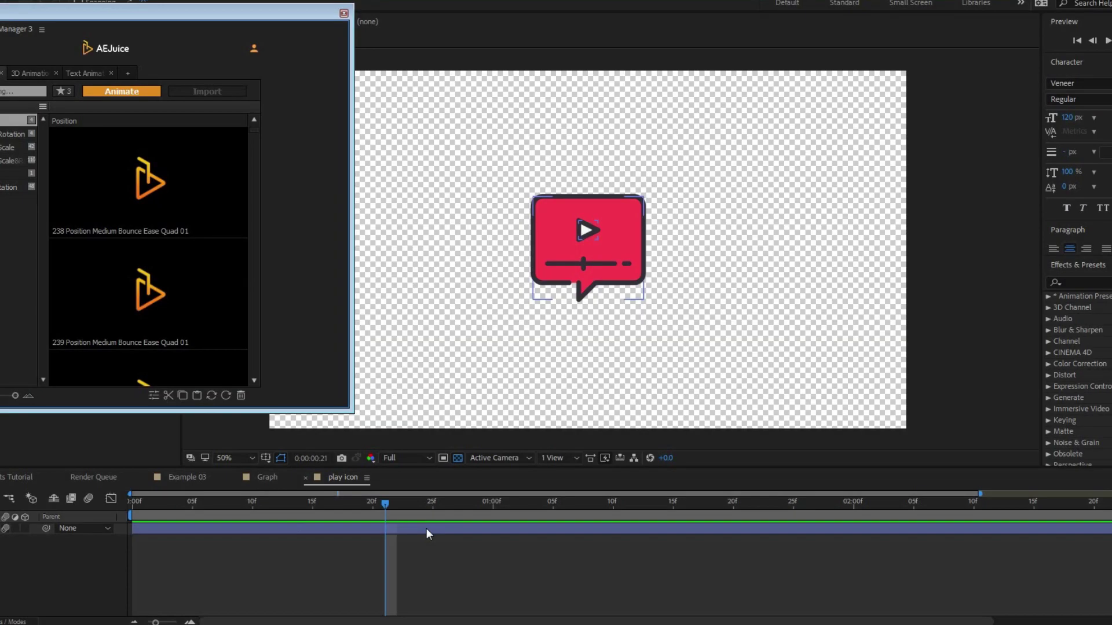
Step: Apply preset 241 to the play icon layer and preview its animation
click(426, 528)
scroll(151, 325, down, 3)
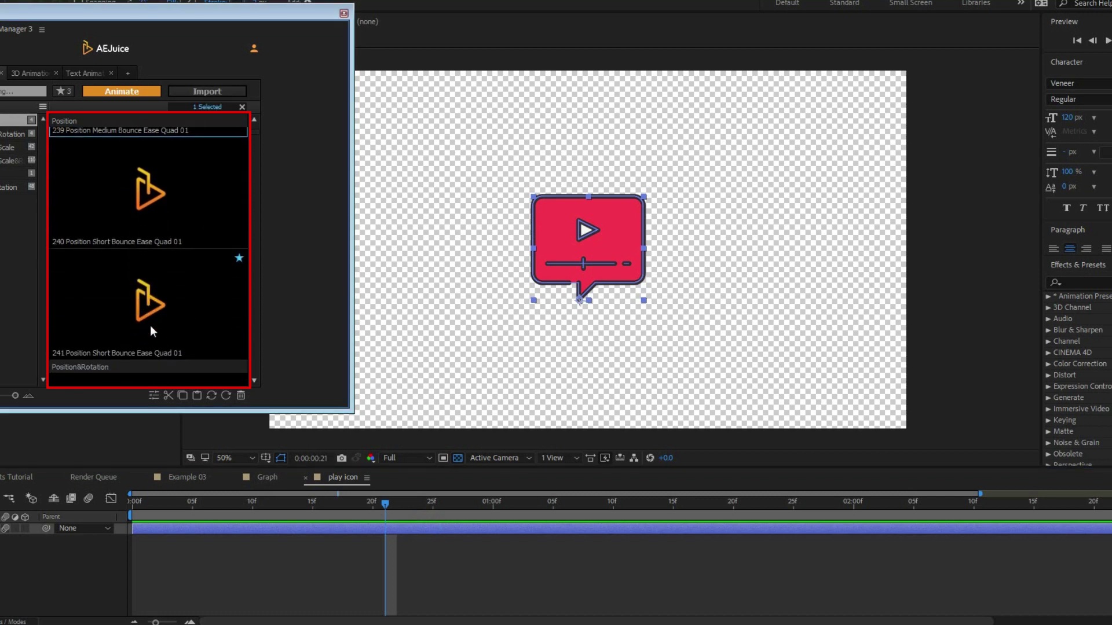
mouse_move(146, 304)
mouse_down()
mouse_move(414, 328)
mouse_move(578, 392)
mouse_up()
key(space)
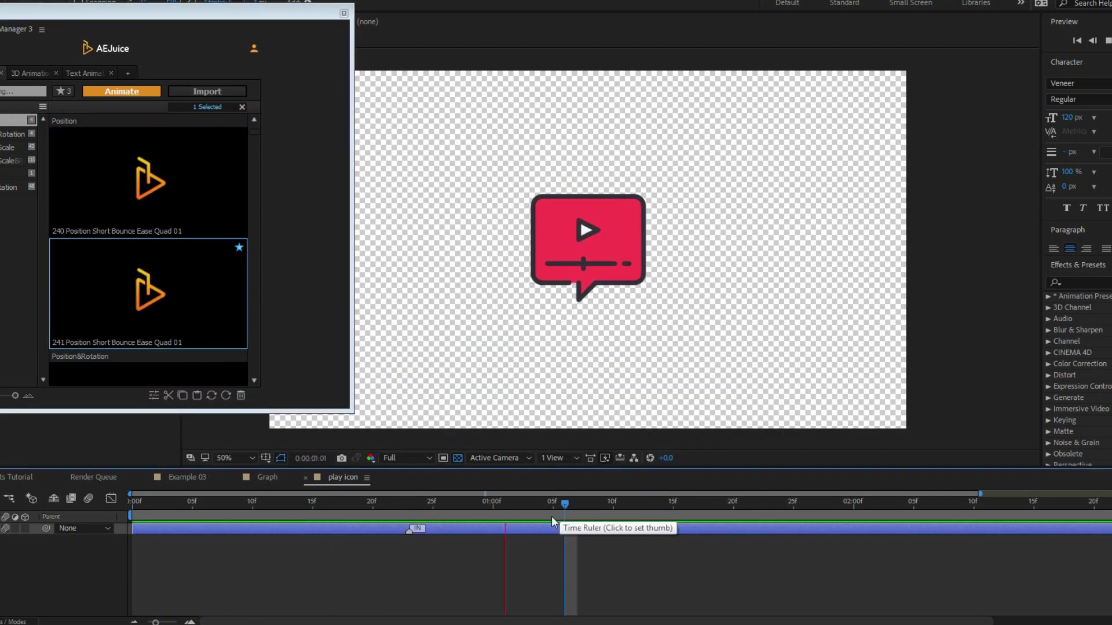
key(space)
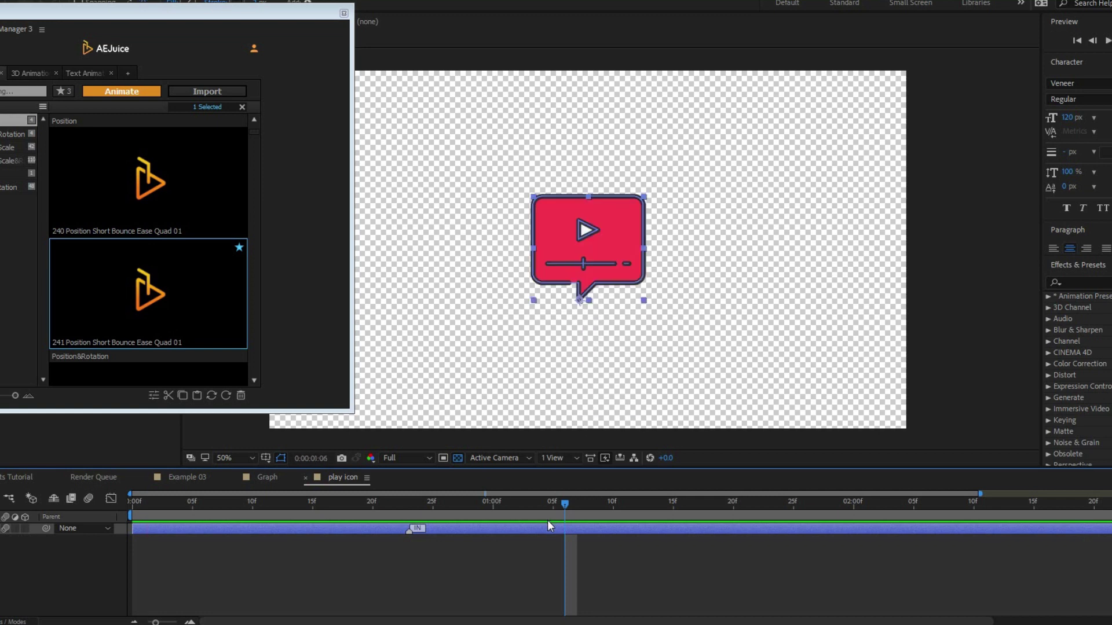
Step: Add the OUT half of preset 161 Position Scale Short Bounce to the icon and replay it
scroll(154, 303, down, 5)
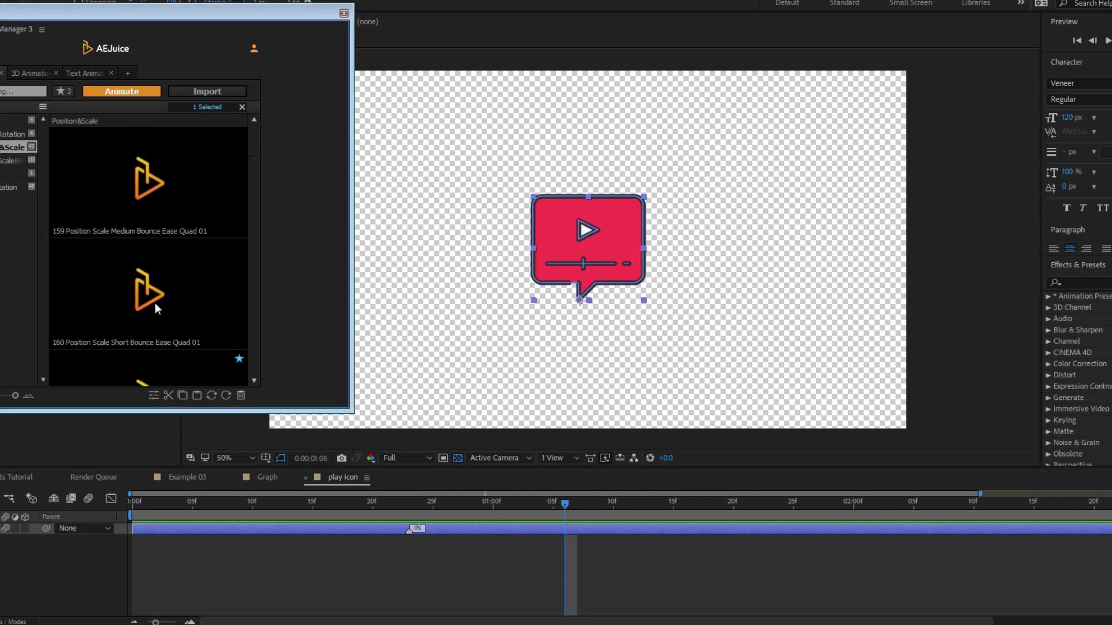
scroll(155, 303, down, 3)
click(135, 301)
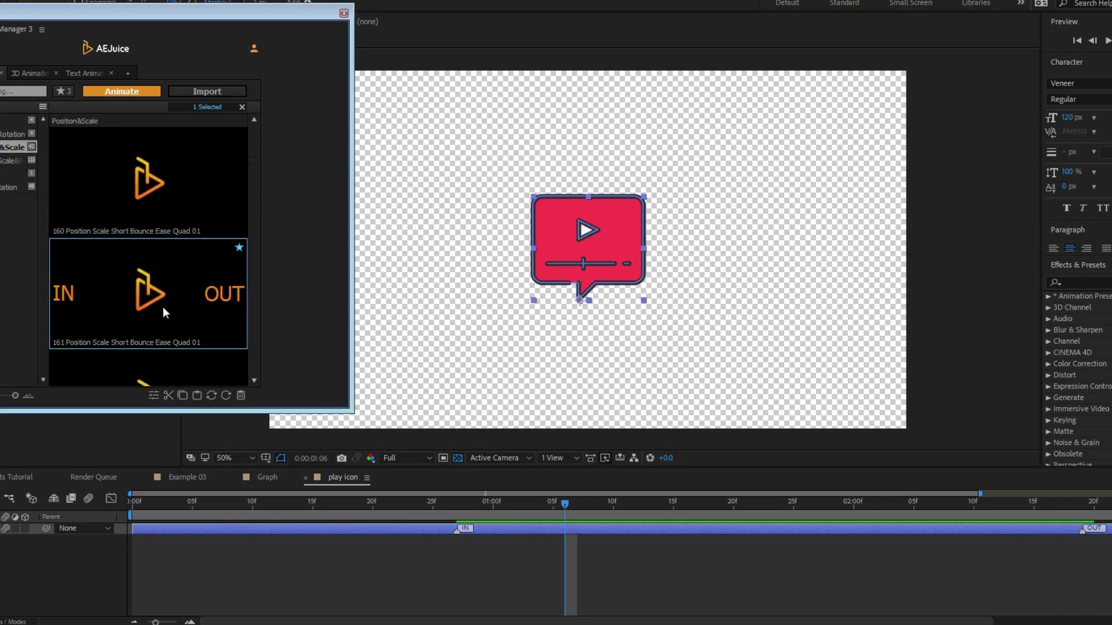
drag(222, 293, 589, 86)
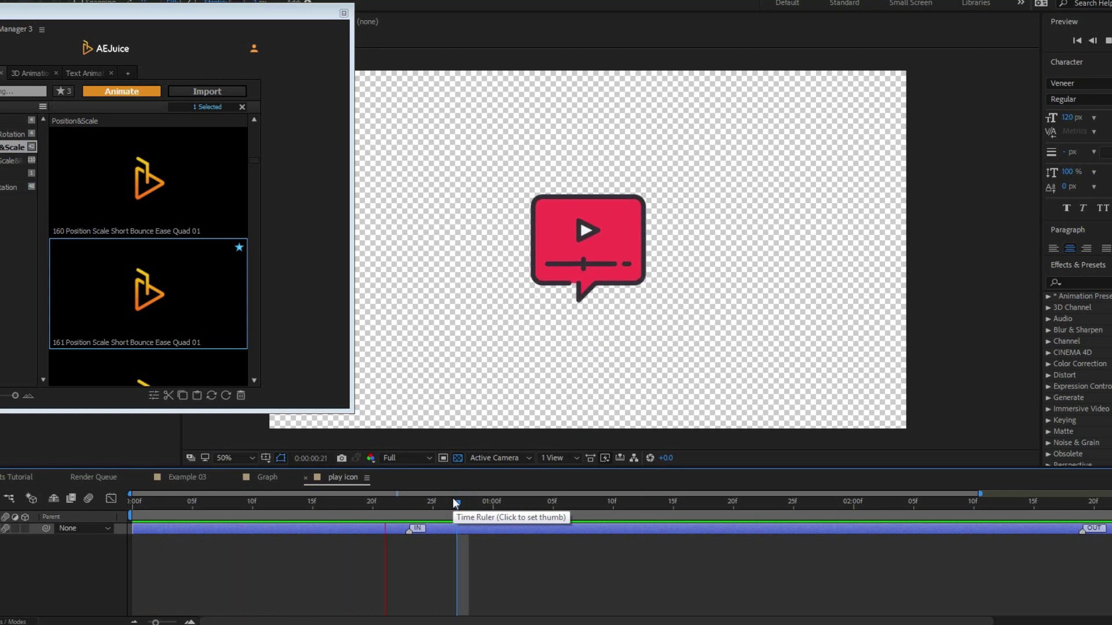
key(space)
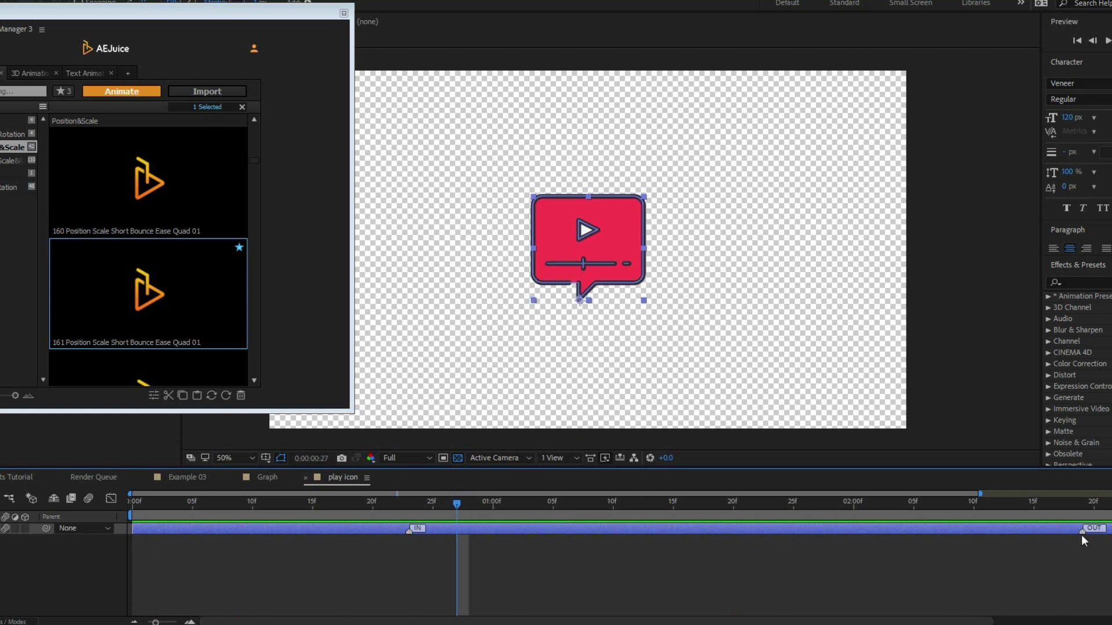
key(space)
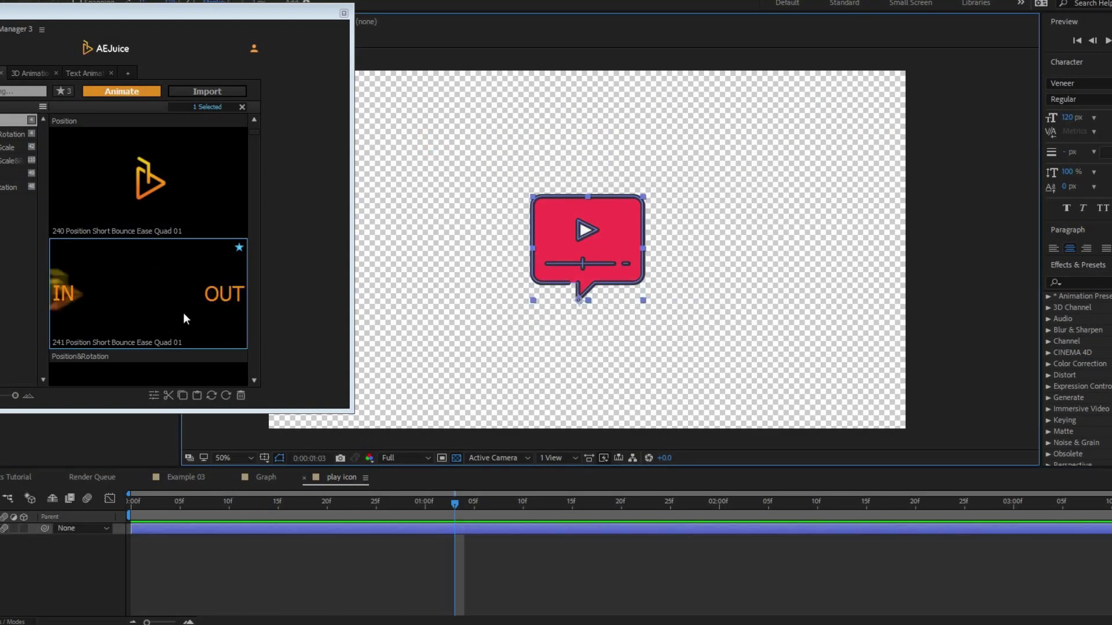
Step: Add the IN half of preset 161 to the icon and delay its entrance, returning to 00:13
drag(182, 316, 578, 389)
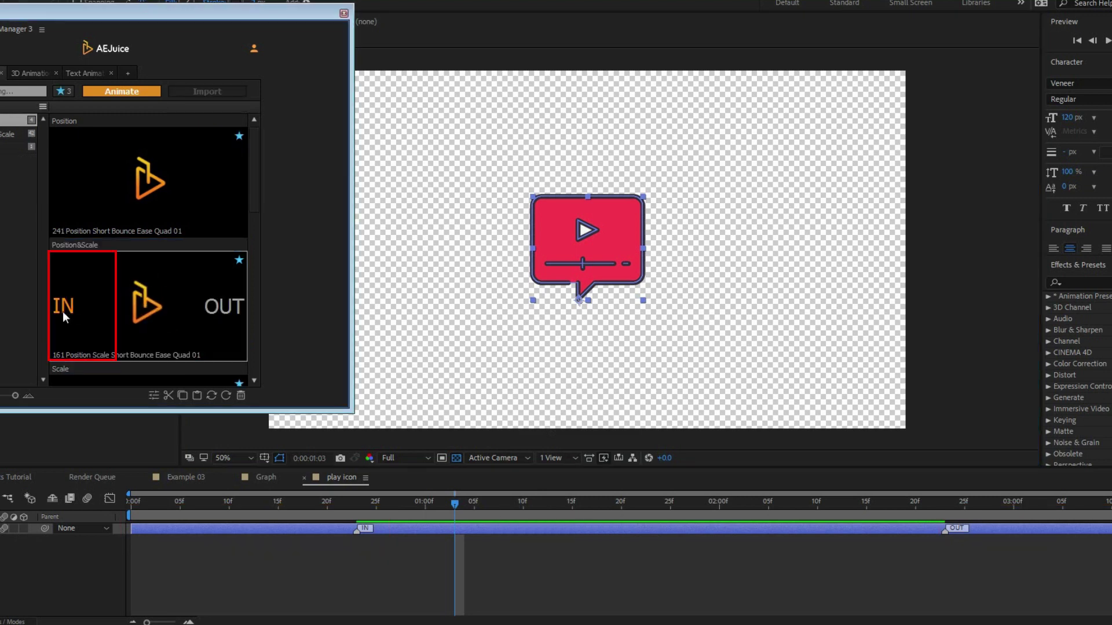
drag(62, 311, 579, 41)
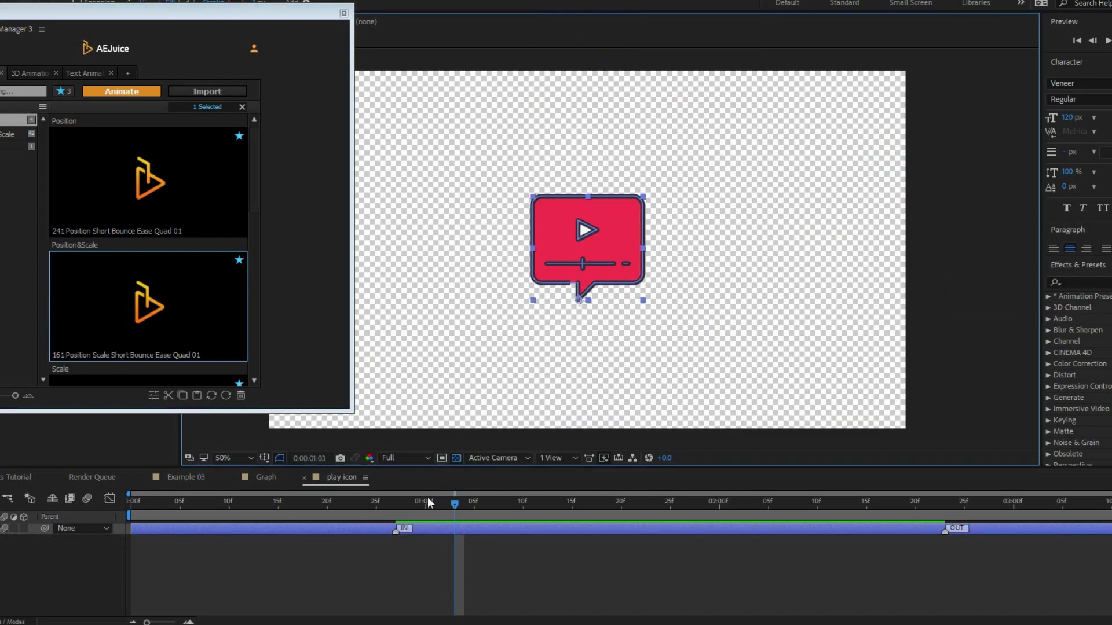
mouse_move(427, 499)
mouse_down()
mouse_move(344, 509)
mouse_move(143, 486)
mouse_move(404, 504)
mouse_up()
drag(523, 500, 623, 505)
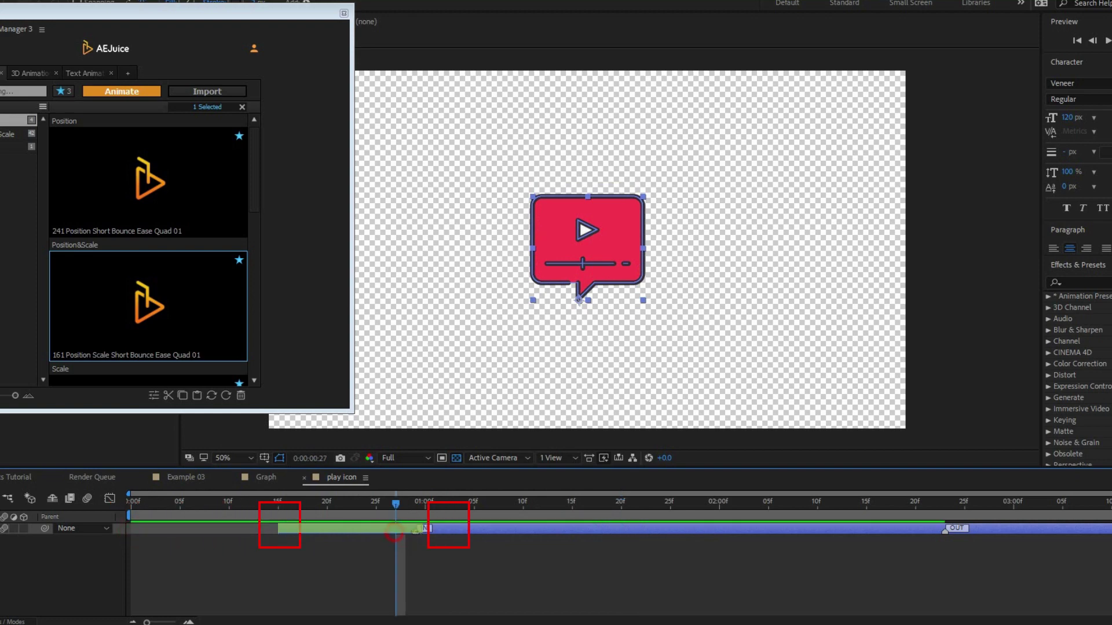
drag(429, 528, 553, 528)
click(259, 510)
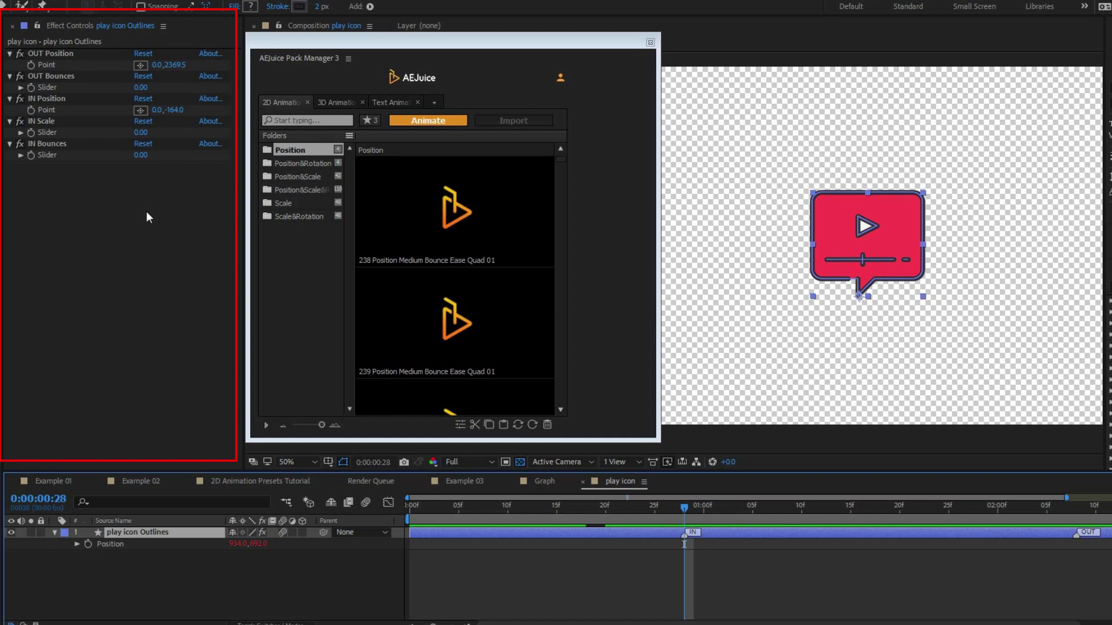
Step: Apply the adjustable preset to the play icon with IN Scale 26 and IN Position -82
click(180, 532)
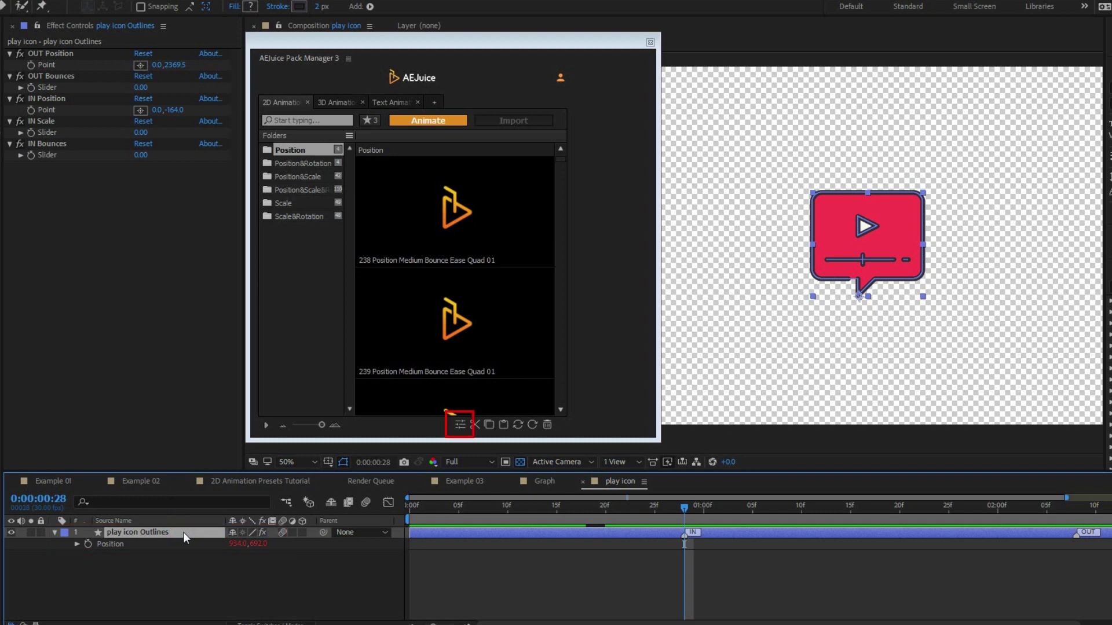
click(459, 425)
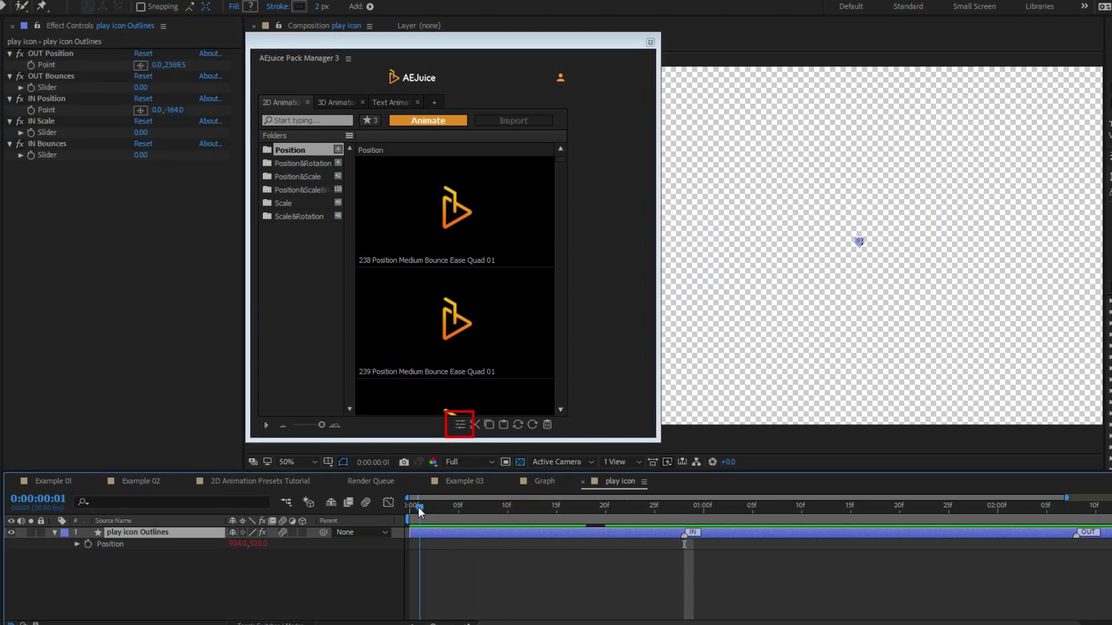
click(141, 132)
drag(141, 132, 109, 110)
key(space)
drag(702, 510, 442, 521)
drag(584, 508, 710, 516)
Step: Move the icon to Y 766, keyframe its Position from the start, and add preset 239 Position Medium Bounce
drag(263, 545, 295, 545)
drag(694, 506, 527, 509)
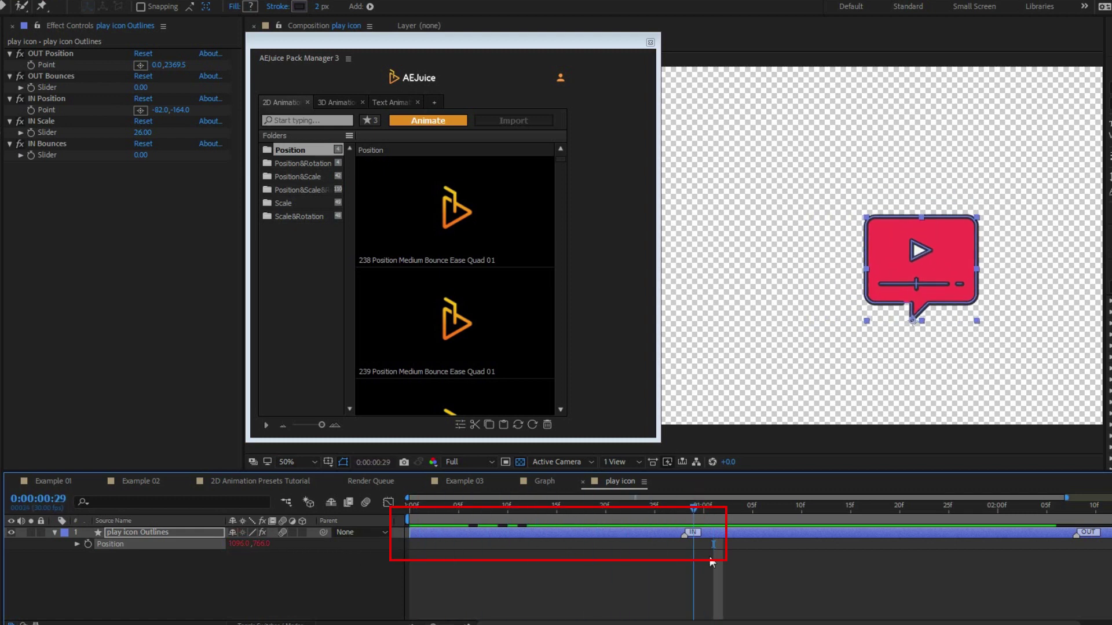
click(88, 544)
key(Home)
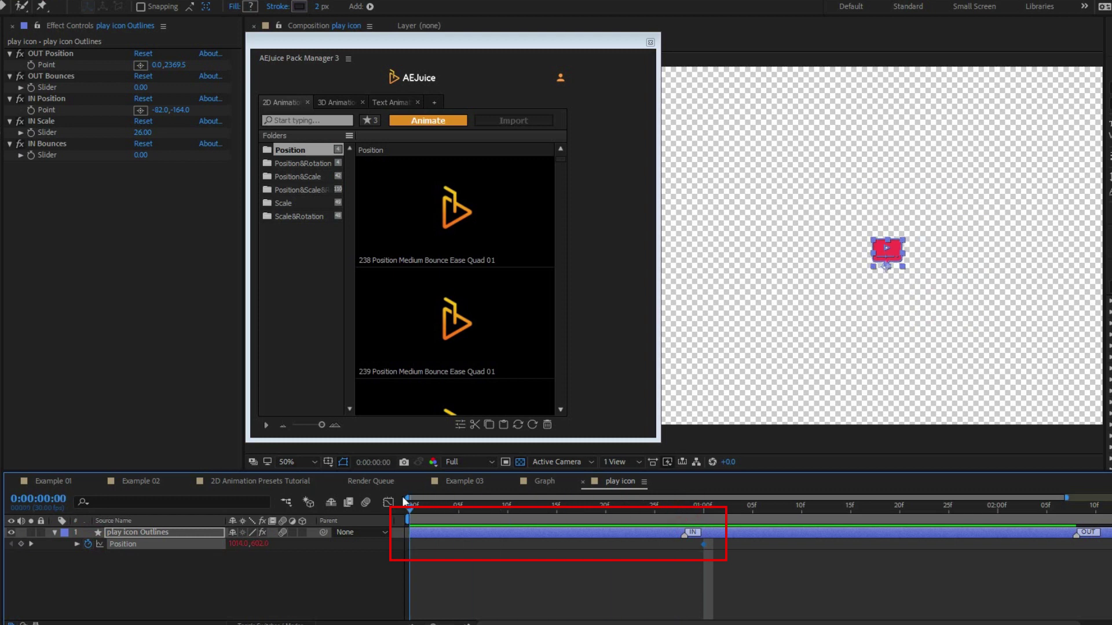
drag(869, 250, 677, 250)
drag(727, 542, 370, 562)
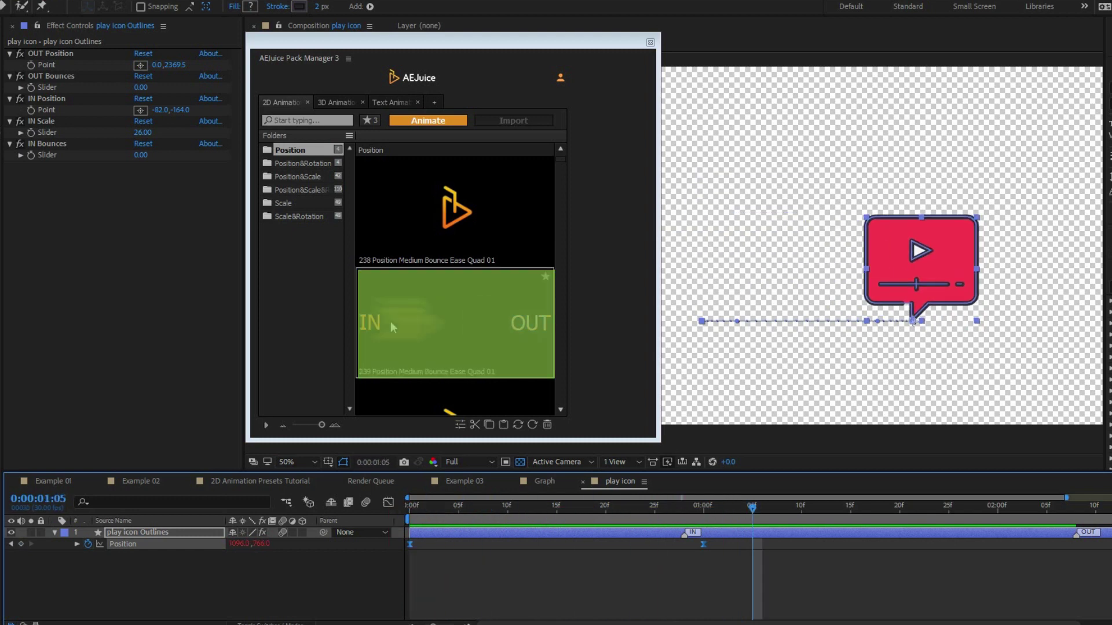
drag(388, 321, 874, 67)
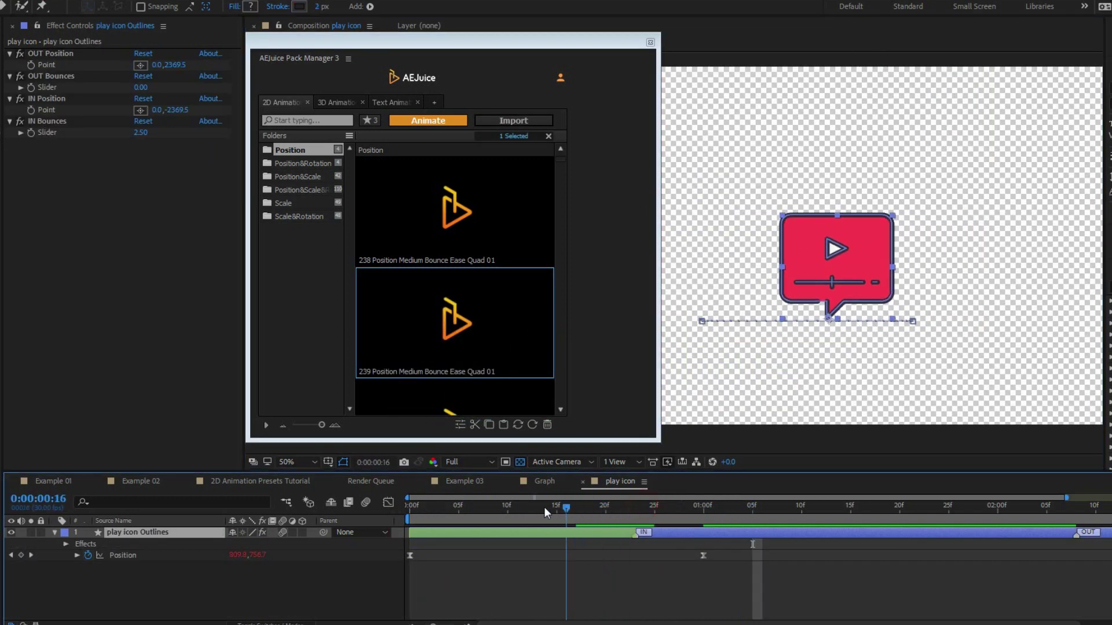
drag(543, 506, 692, 520)
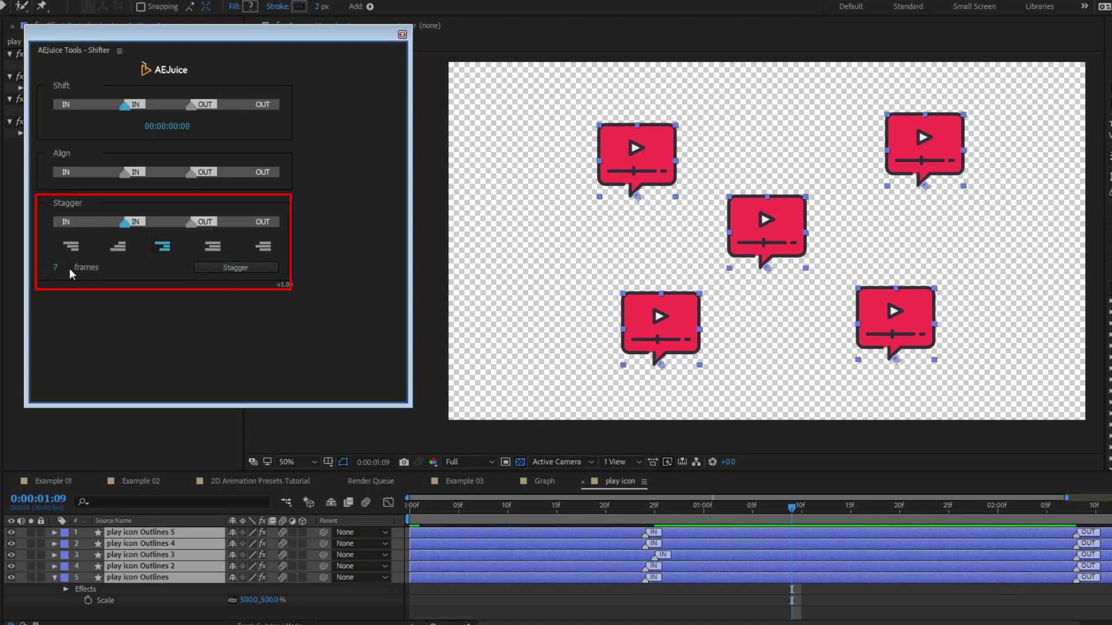
Step: Stagger the five play icon layers' entrances 6 frames apart with AEJuice Shifter
drag(68, 268, 67, 269)
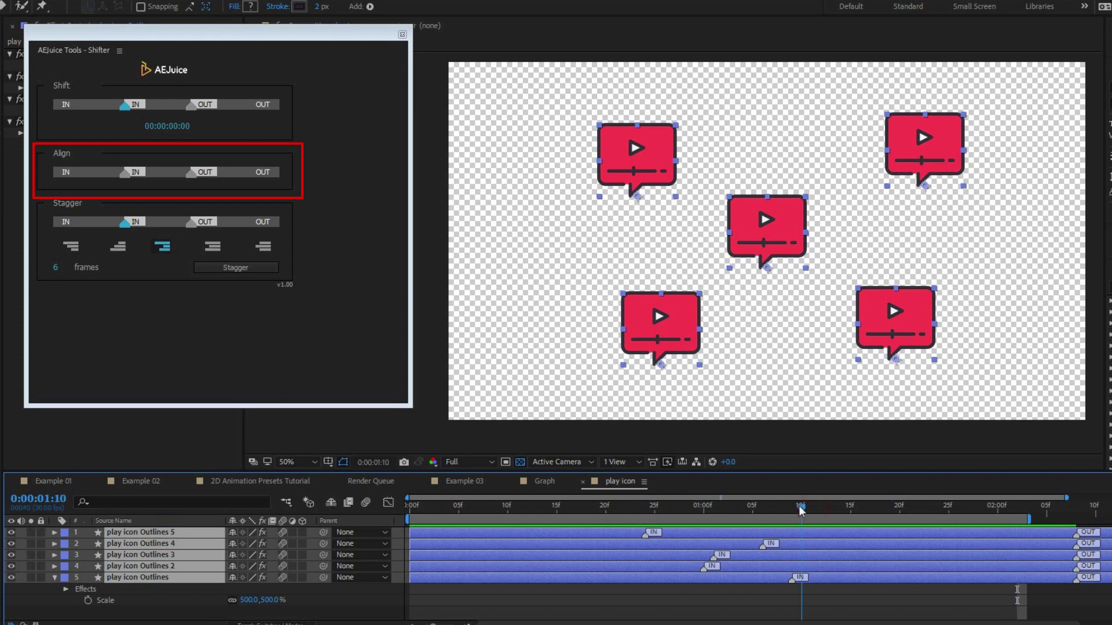
click(452, 589)
drag(409, 555, 468, 555)
Step: Select all five icon layers and align their IN animations to one moment
click(431, 578)
click(432, 532)
shift+click(431, 577)
click(134, 172)
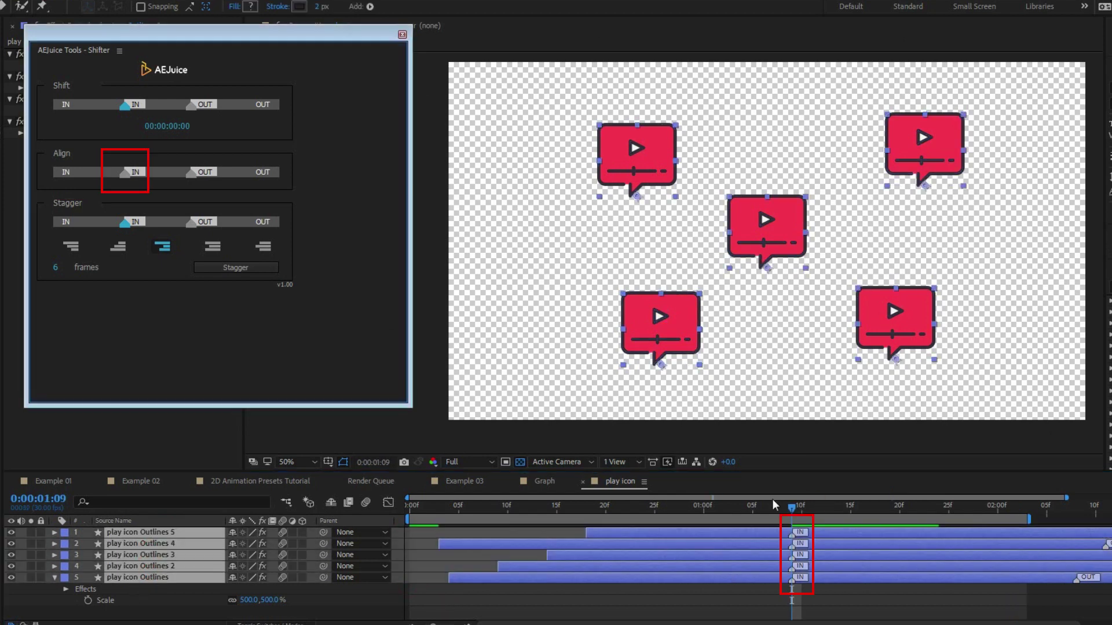
click(655, 507)
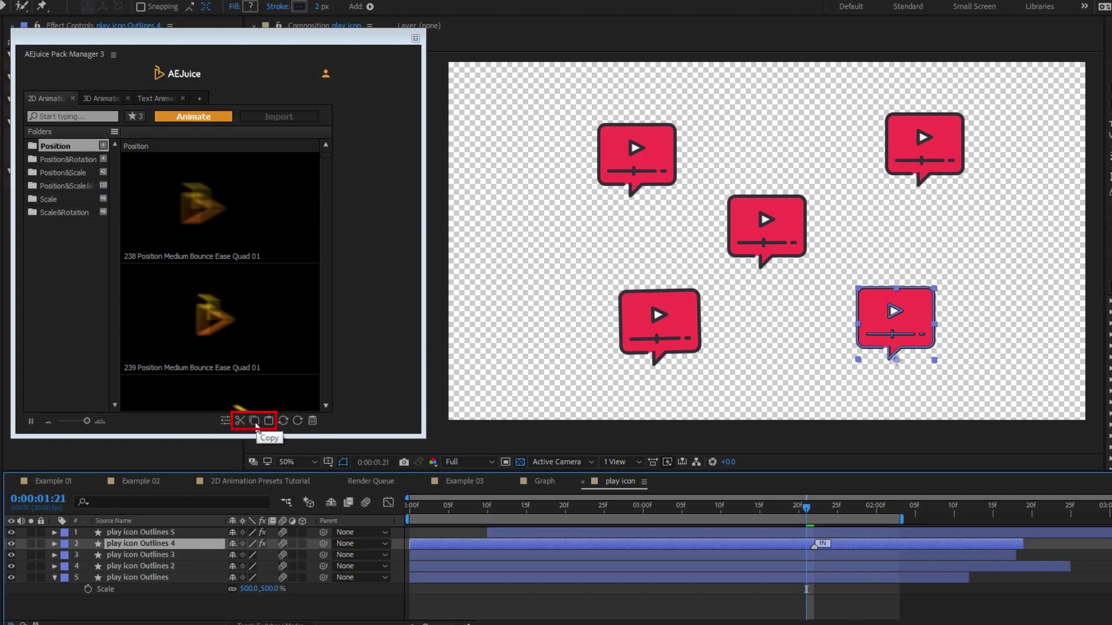
Step: Copy the first play icon's IN animation and paste it onto the other icon layers
click(257, 423)
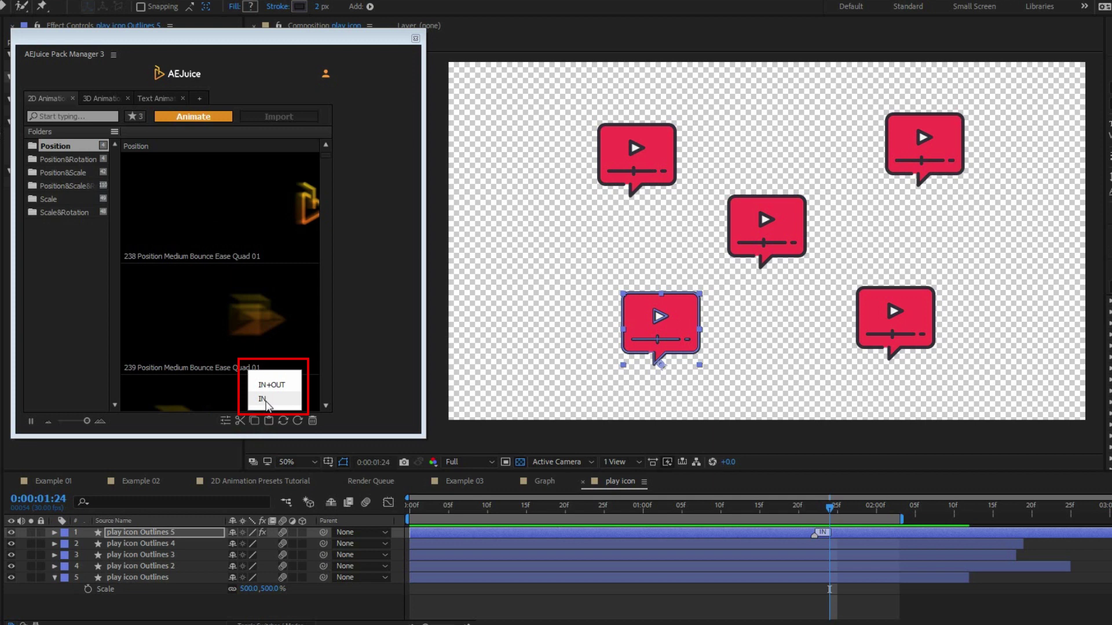
click(266, 401)
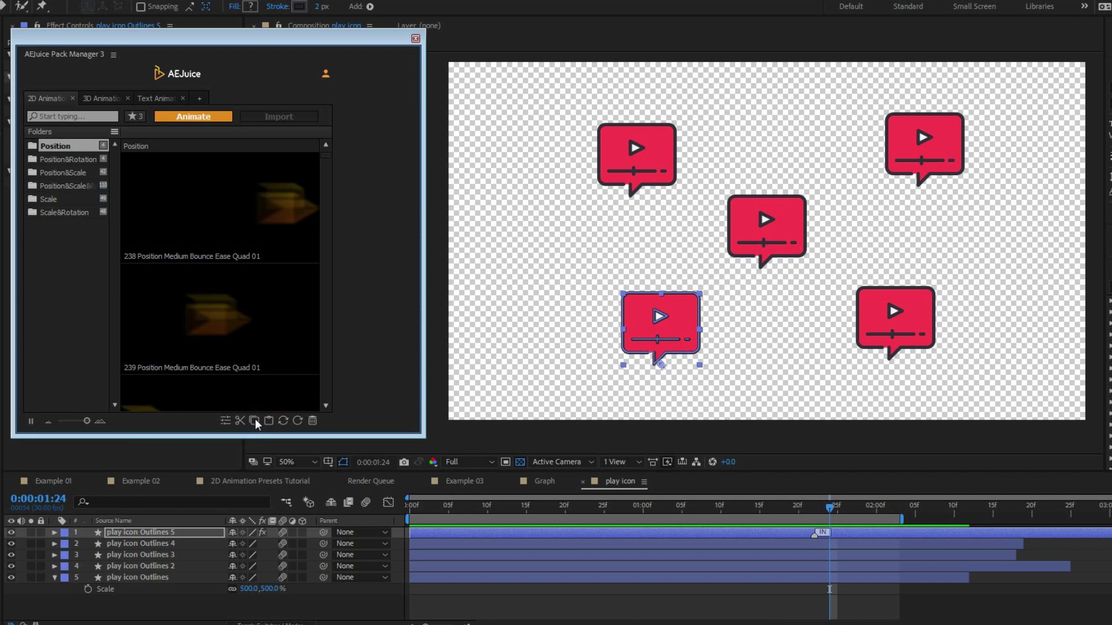
click(176, 543)
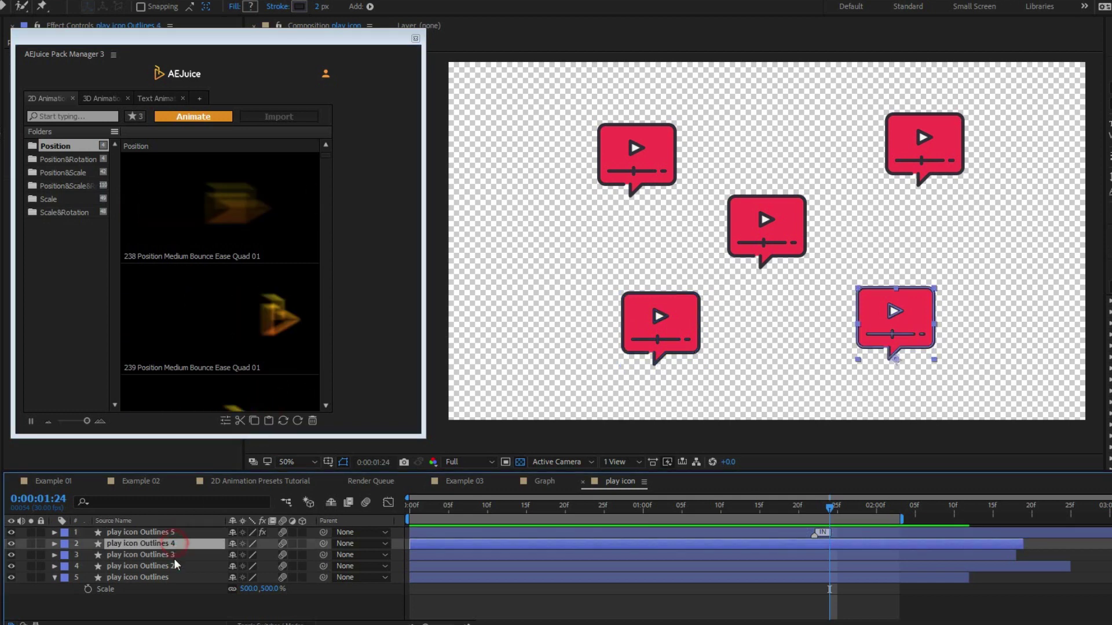
shift+click(174, 578)
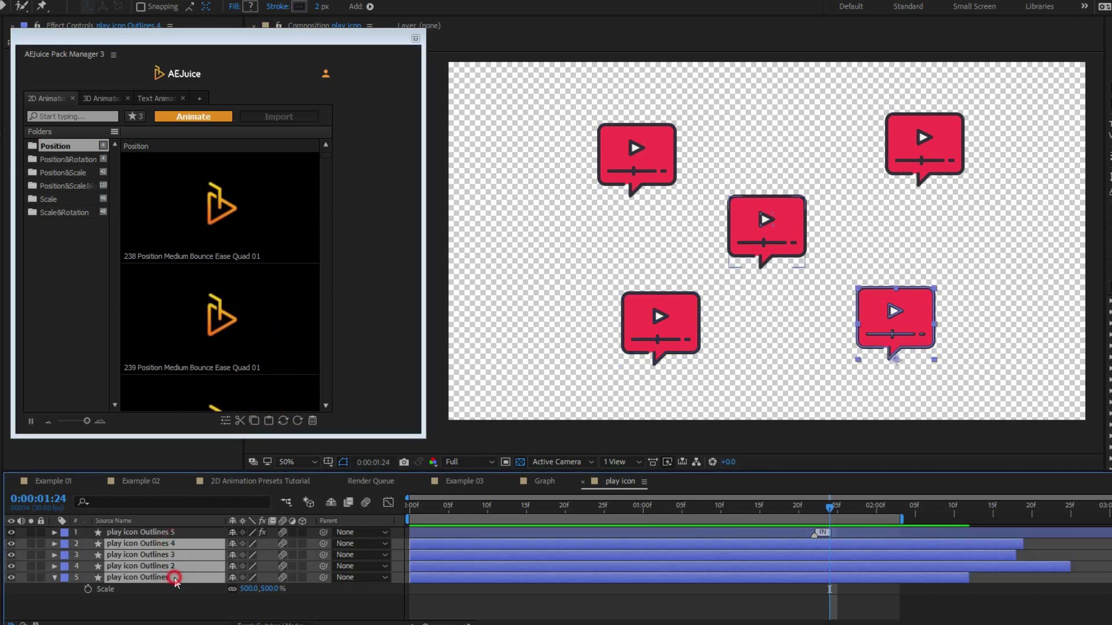
click(270, 420)
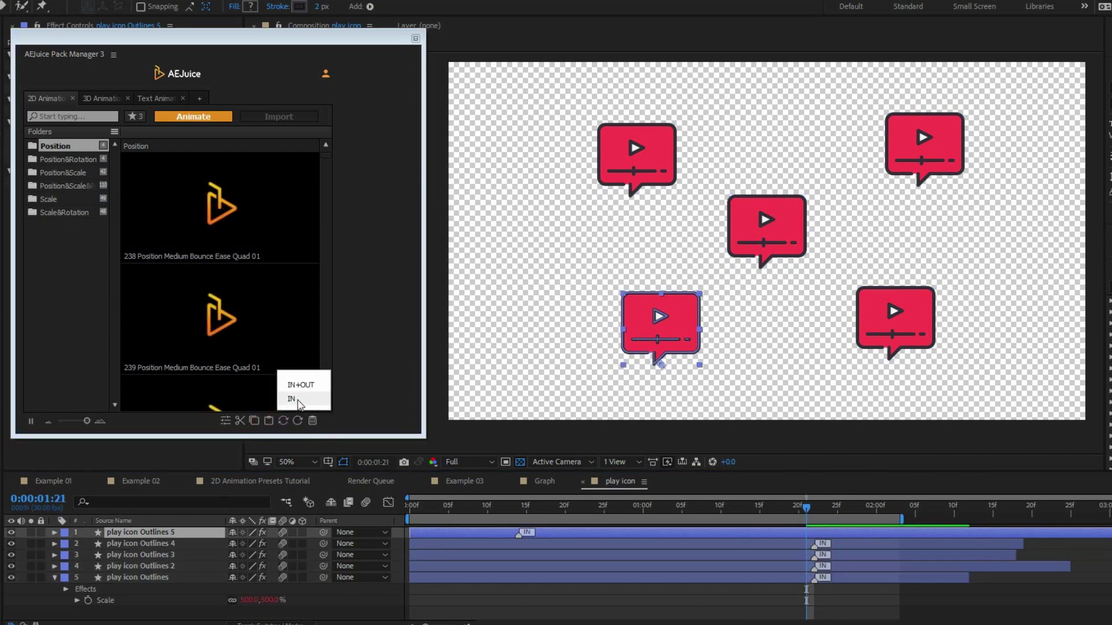
Step: Delete the IN+OUT animation from the Outlines 4 through Outlines 2 layers
click(297, 400)
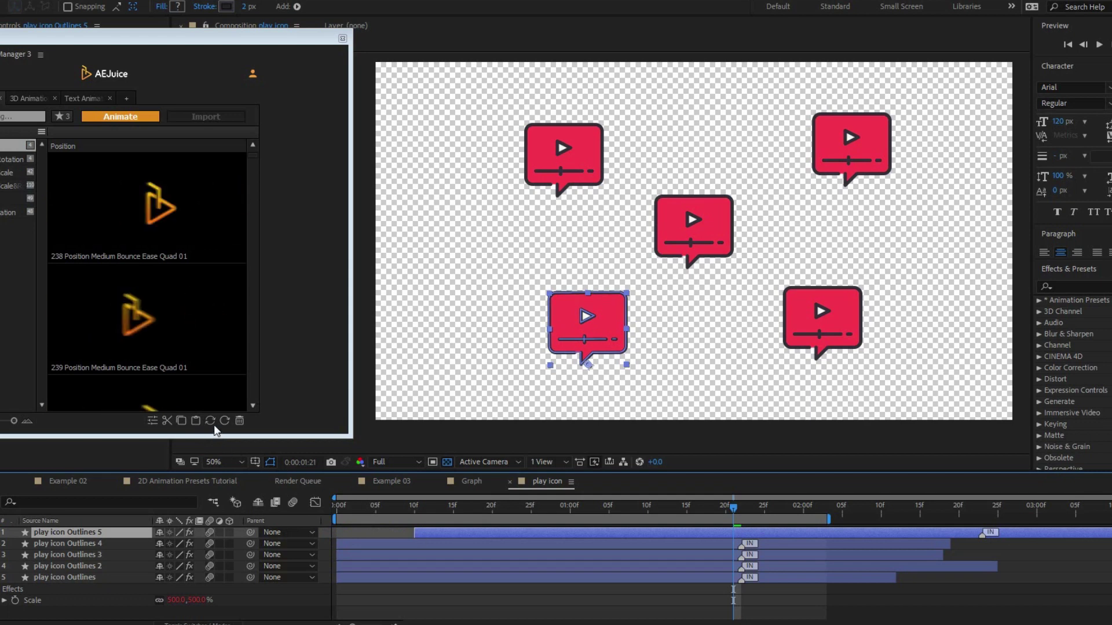
click(239, 419)
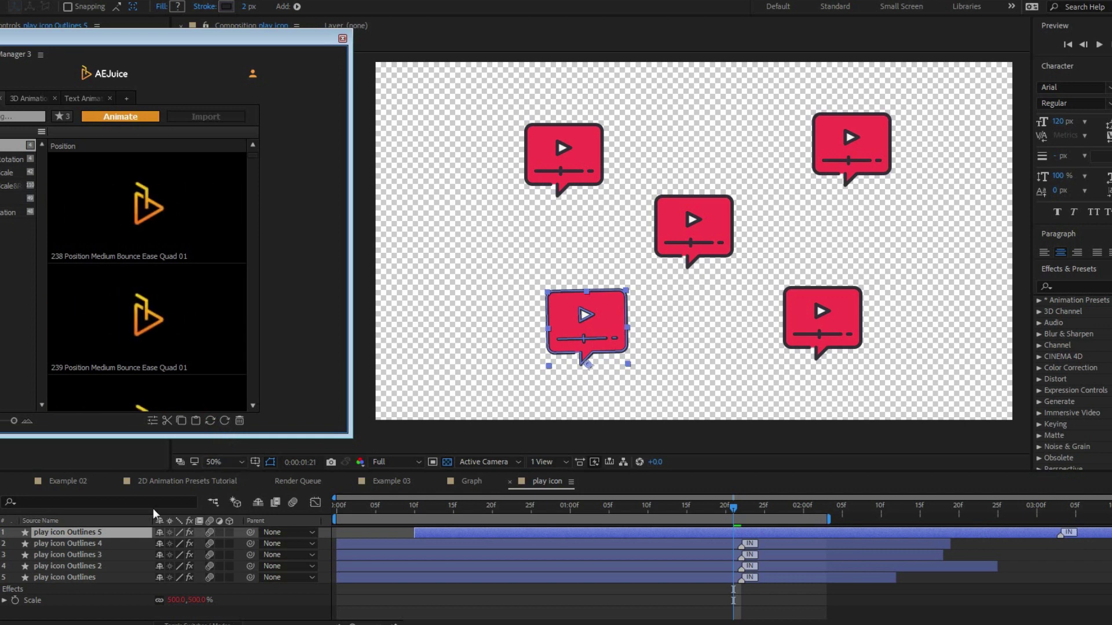
click(113, 540)
shift+click(110, 566)
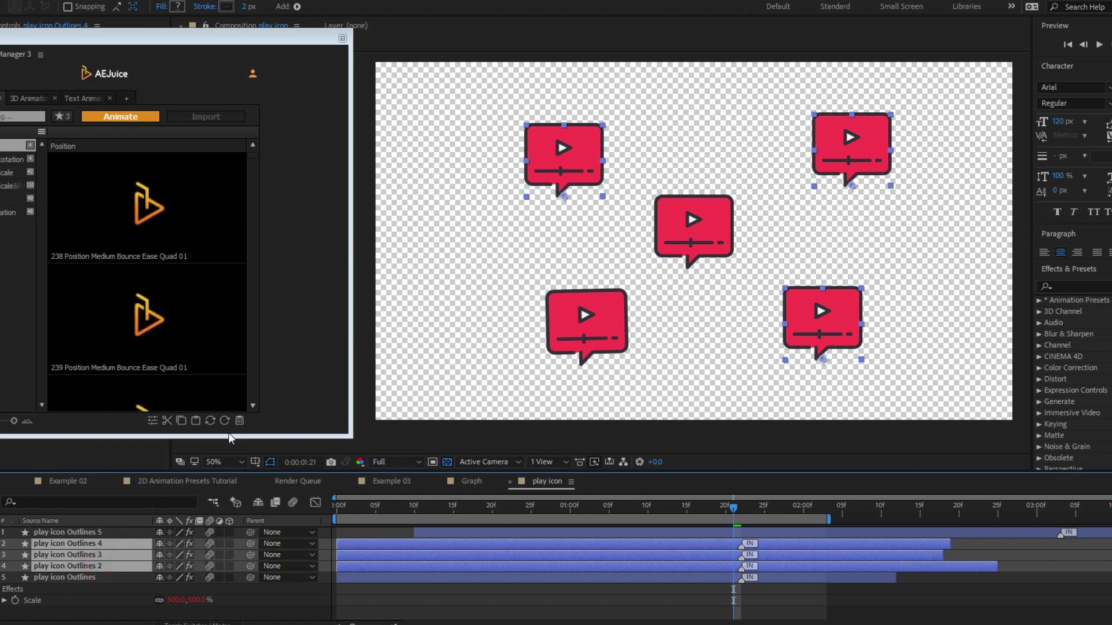
mouse_move(239, 422)
click(253, 384)
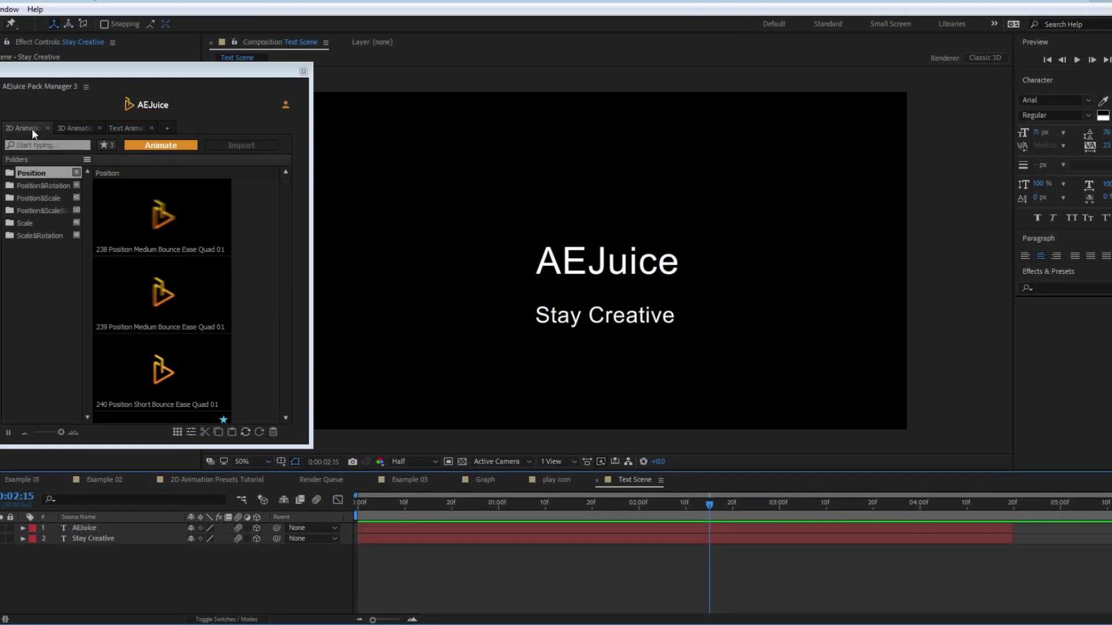
Step: Animate the AEJuice title with Text preset 008 plus a 3D preset, then preview it
click(74, 129)
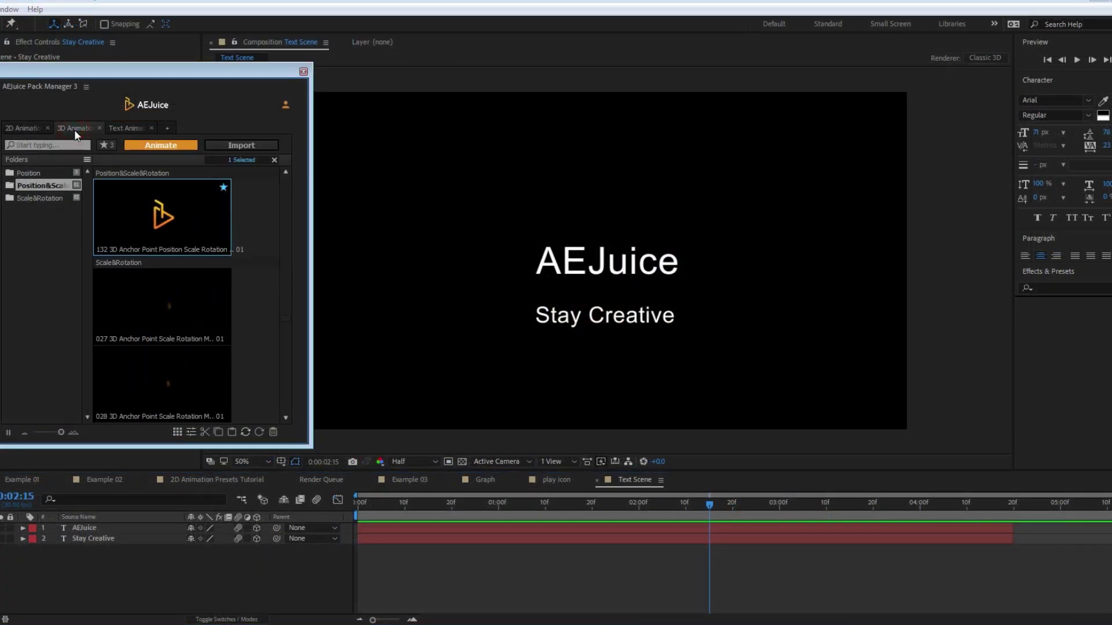
click(128, 127)
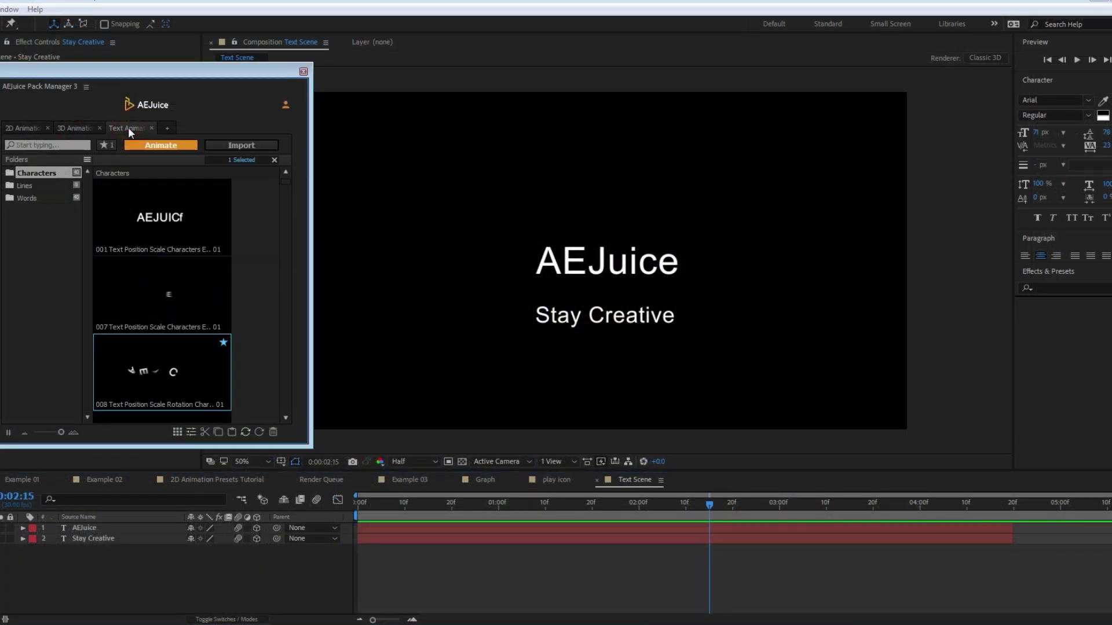
click(116, 528)
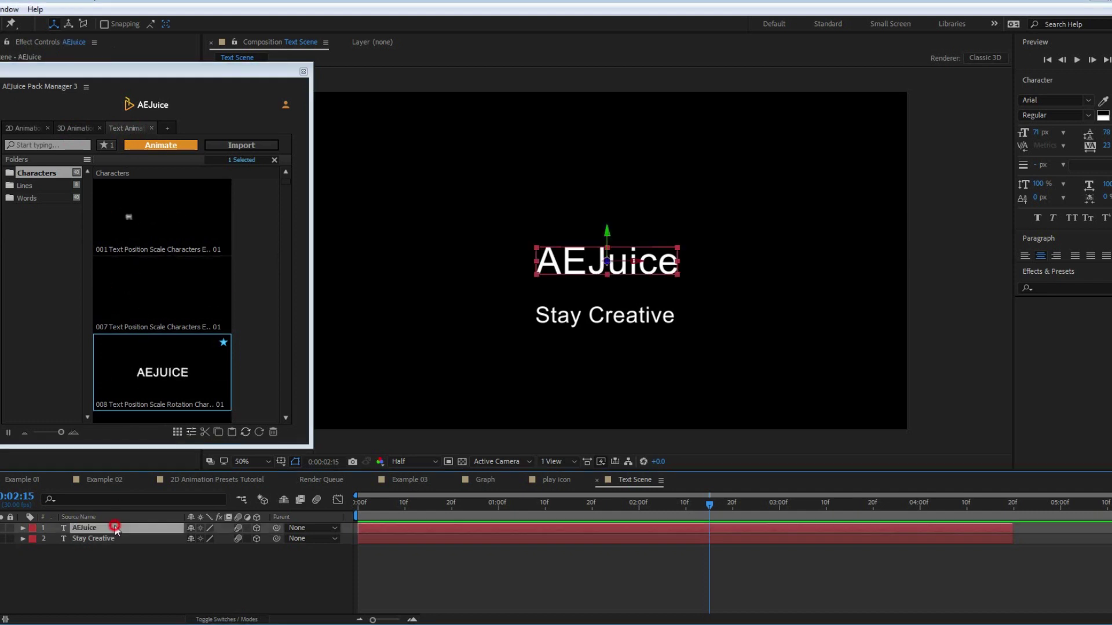
drag(159, 372, 352, 260)
drag(772, 516, 709, 511)
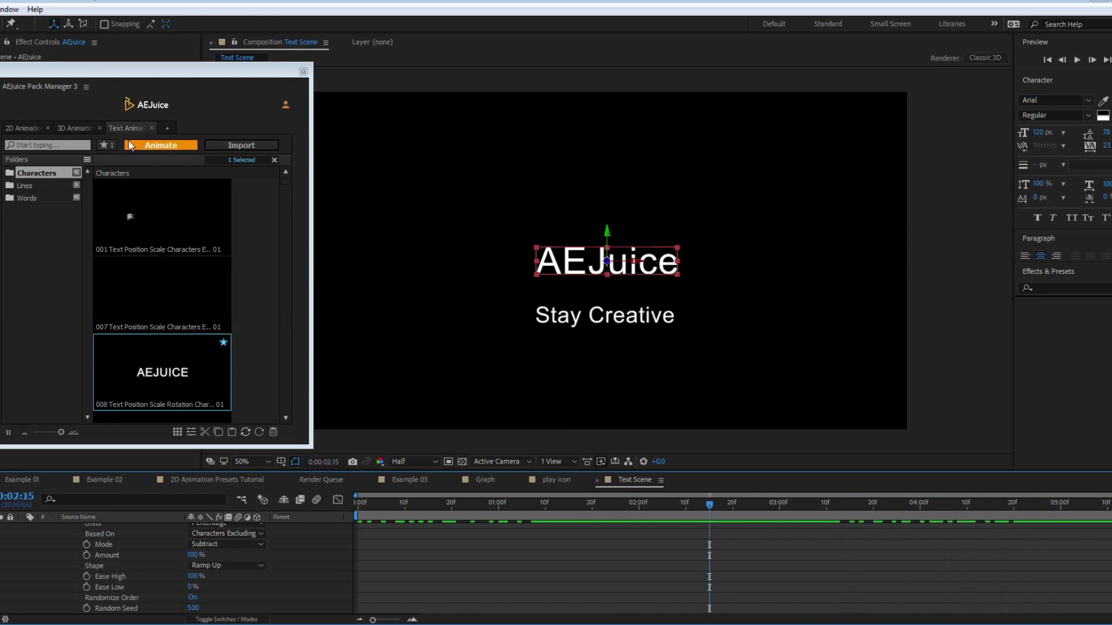
click(74, 128)
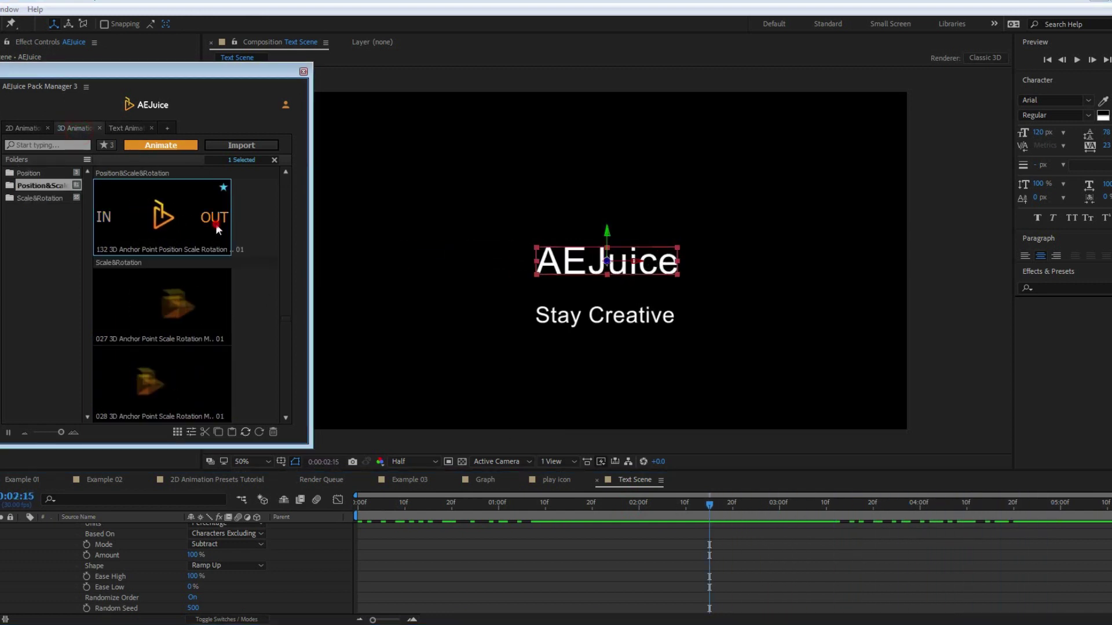
drag(129, 231, 888, 261)
drag(710, 505, 749, 506)
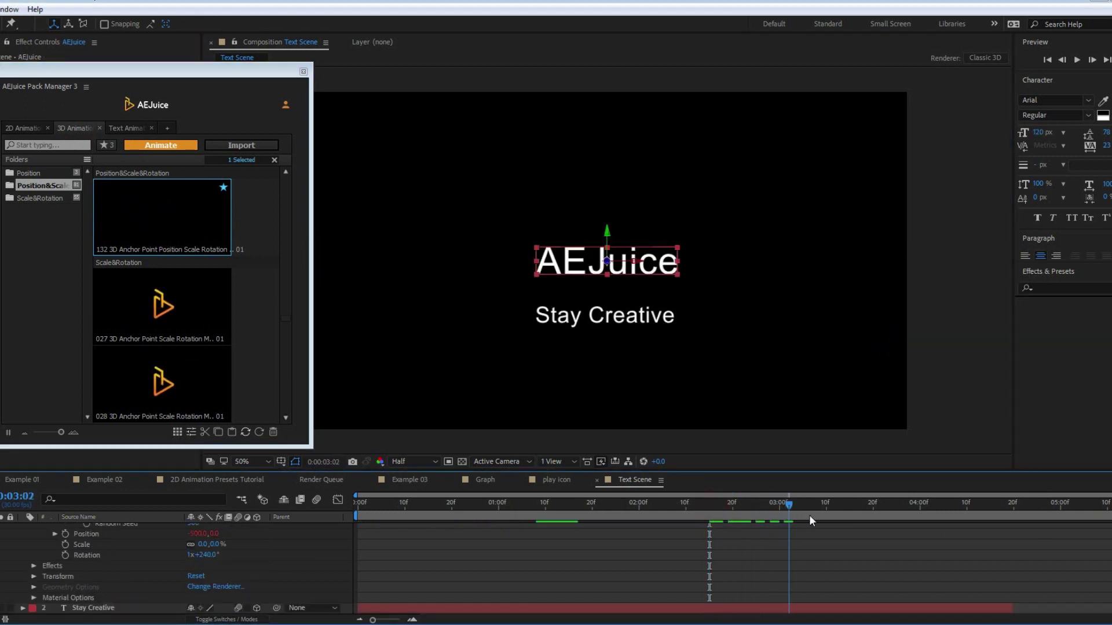
drag(813, 516, 995, 533)
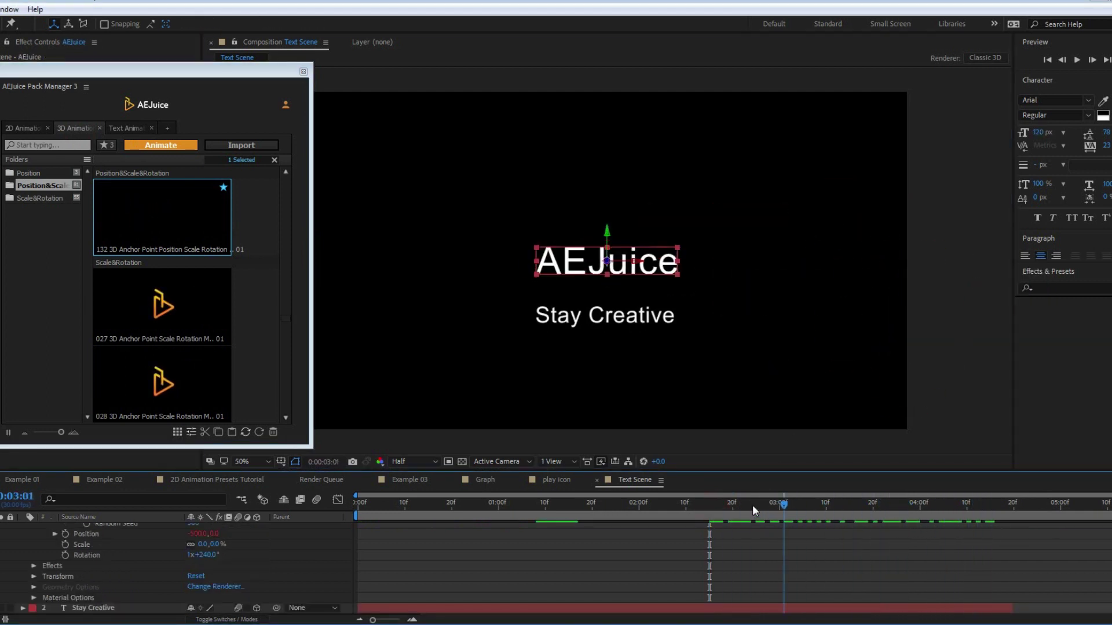
click(709, 502)
Step: Apply 3D preset 029 to Stay Creative and slide that layer later in time
scroll(162, 324, down, 3)
click(162, 370)
click(219, 432)
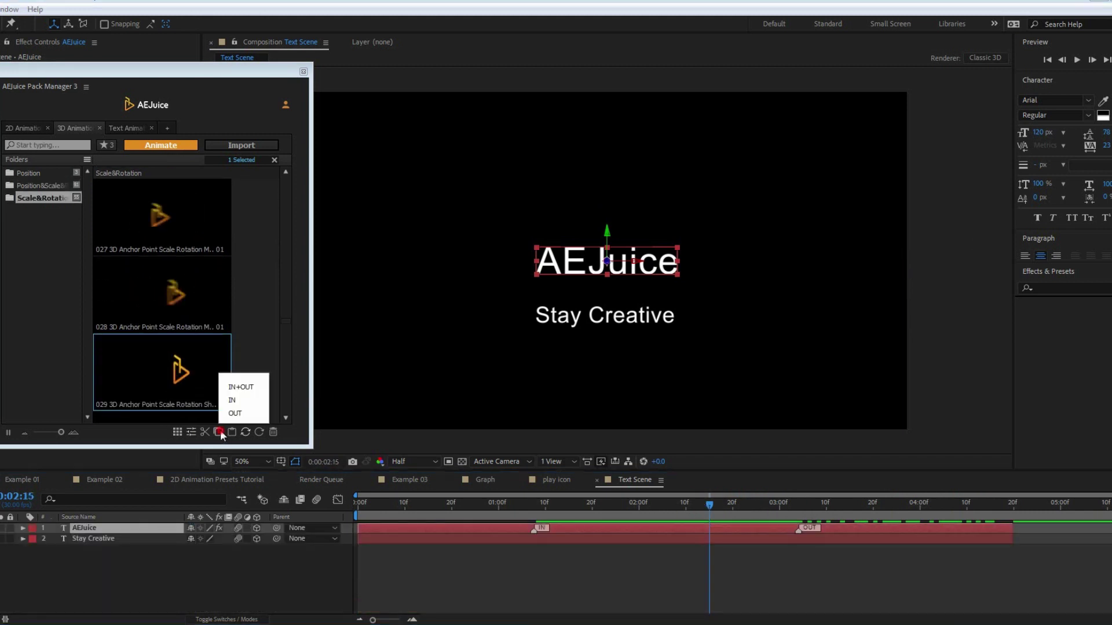
click(249, 387)
click(104, 539)
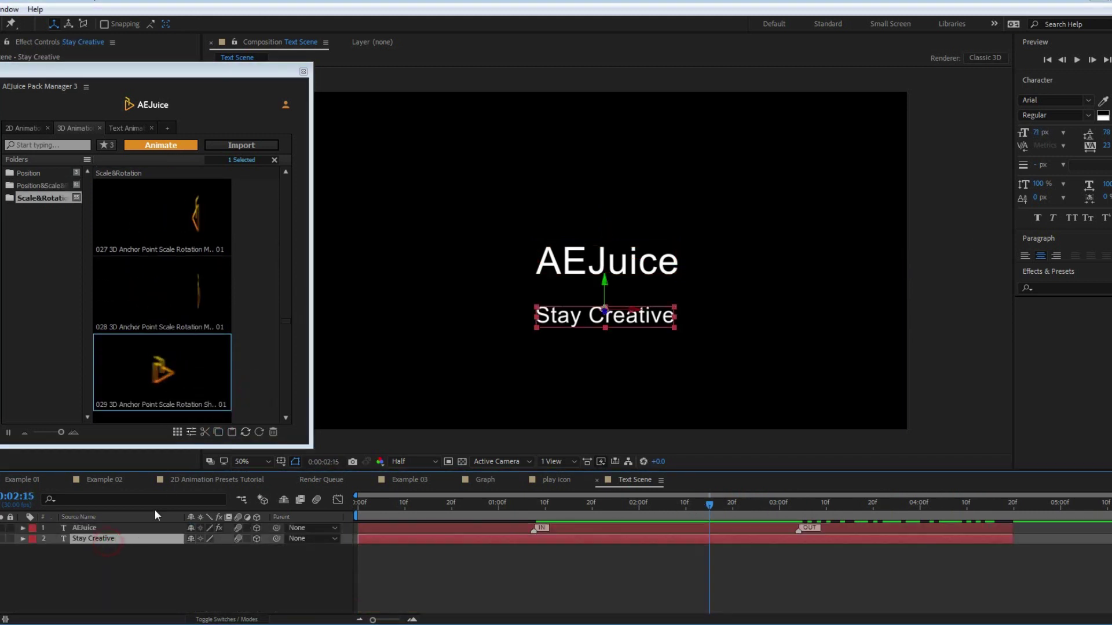
key(space)
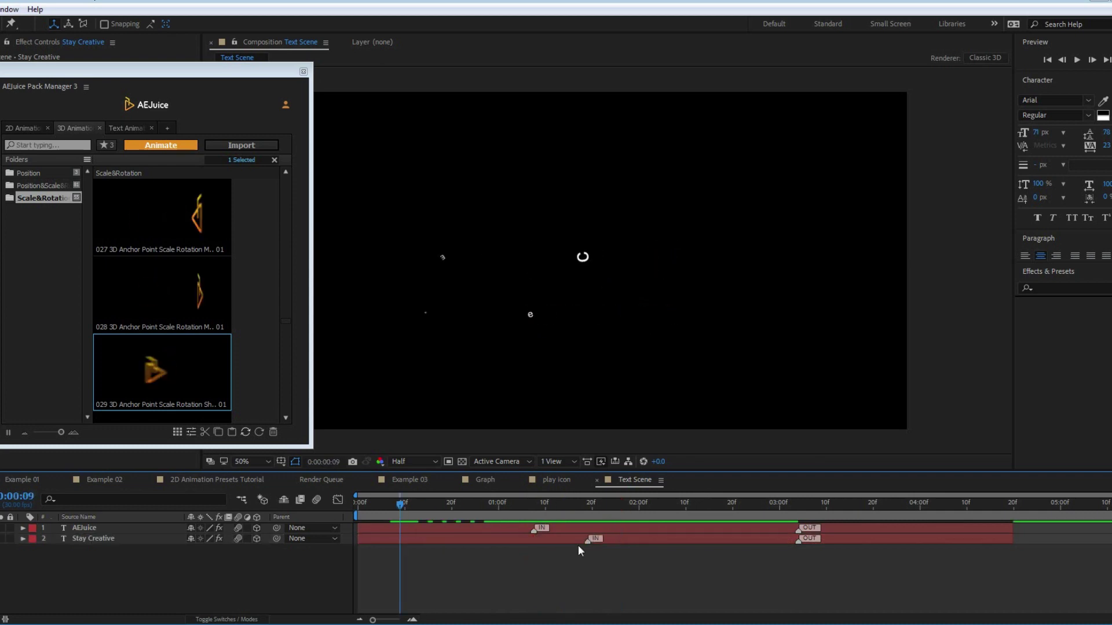
click(585, 546)
drag(799, 505, 835, 507)
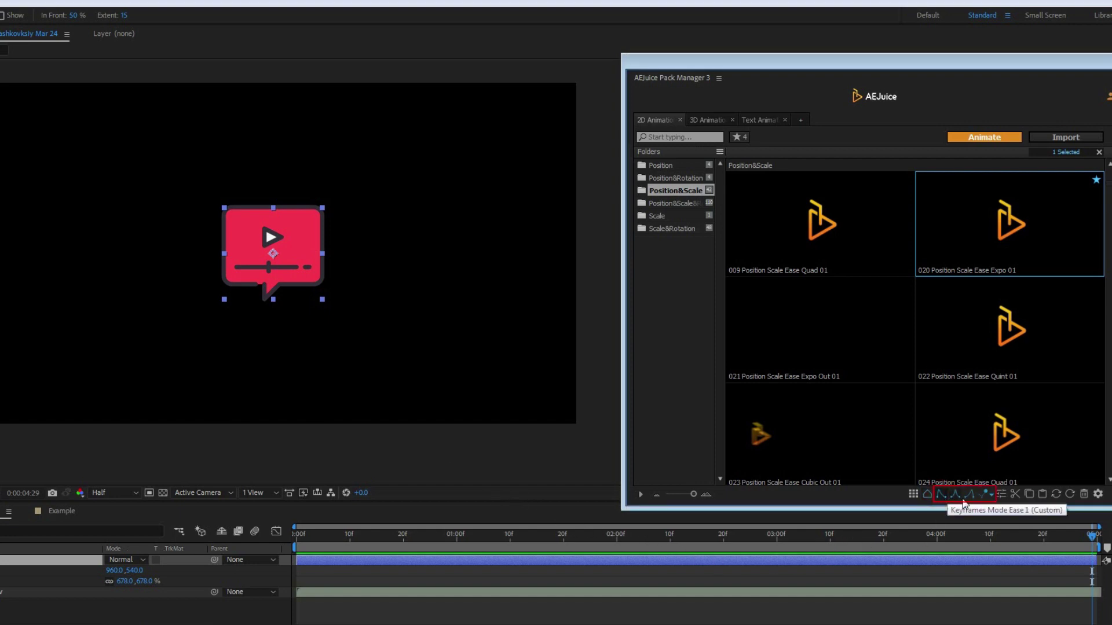
Step: Apply preset 020 Position Scale Ease Expo 01 to the red icon and preview it
drag(1016, 234, 2, 299)
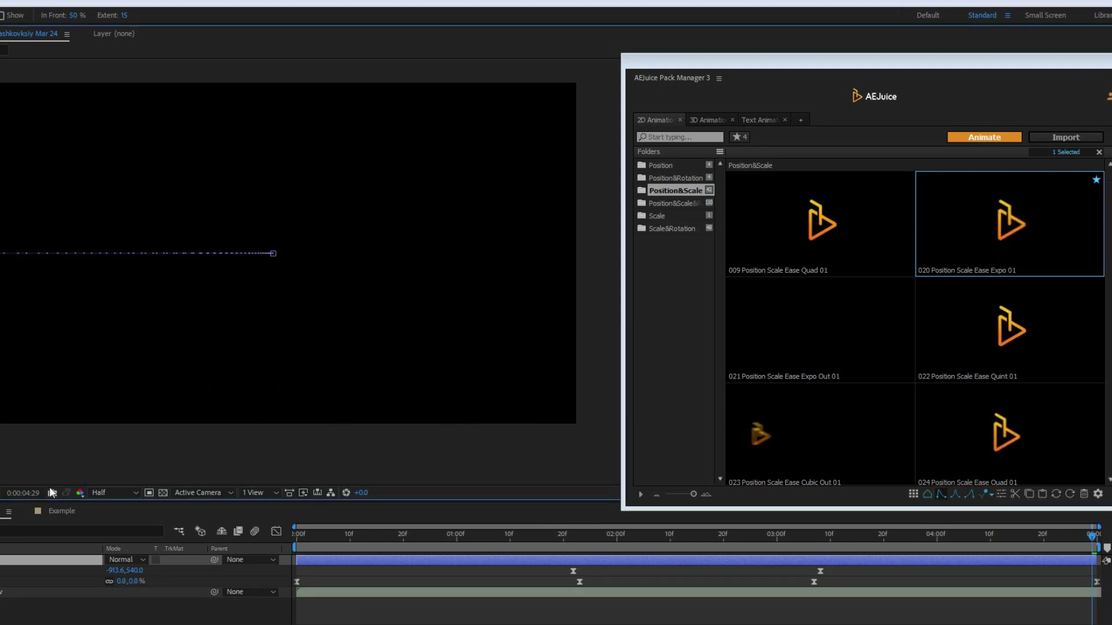
drag(311, 543, 579, 552)
drag(705, 560, 658, 537)
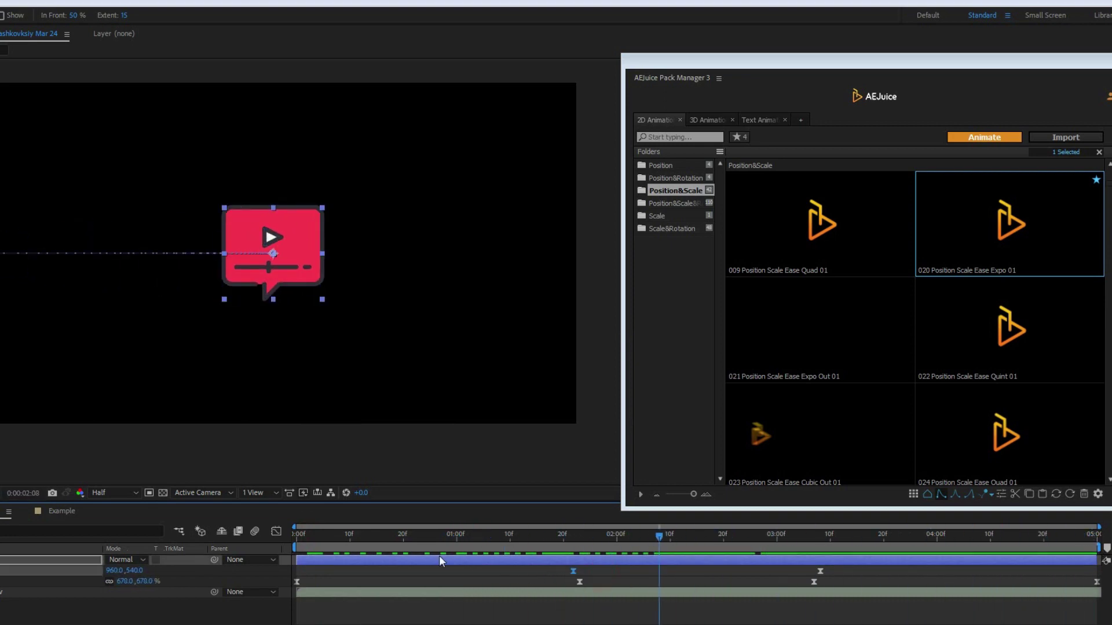
click(277, 531)
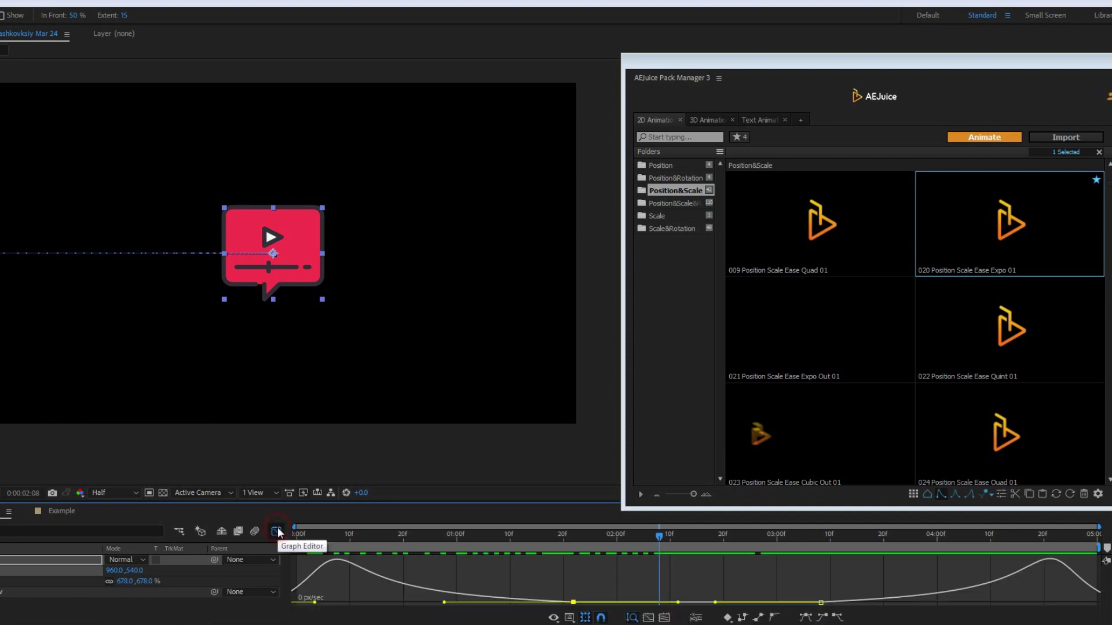
click(288, 536)
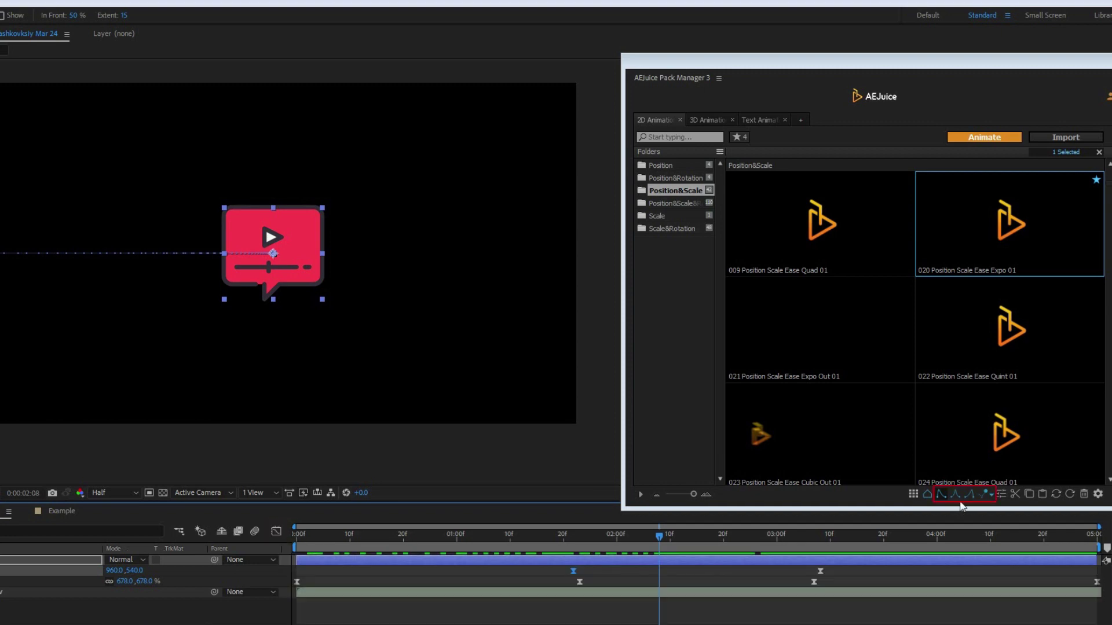
Step: Switch to custom ease mode and customize the Ease 2 entrance velocity
click(957, 497)
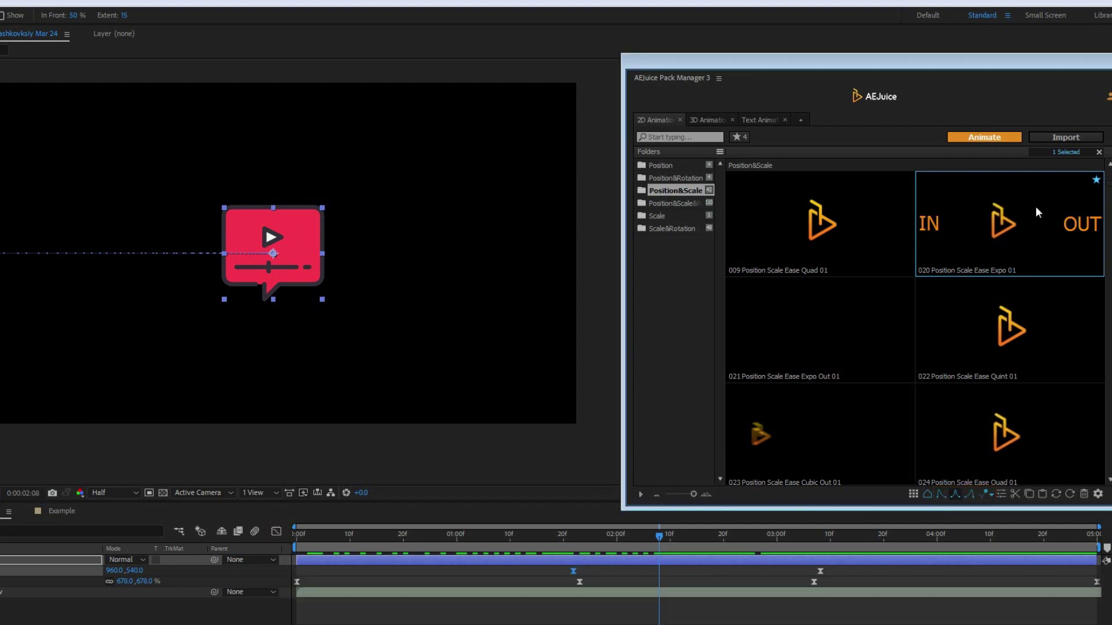
click(1066, 136)
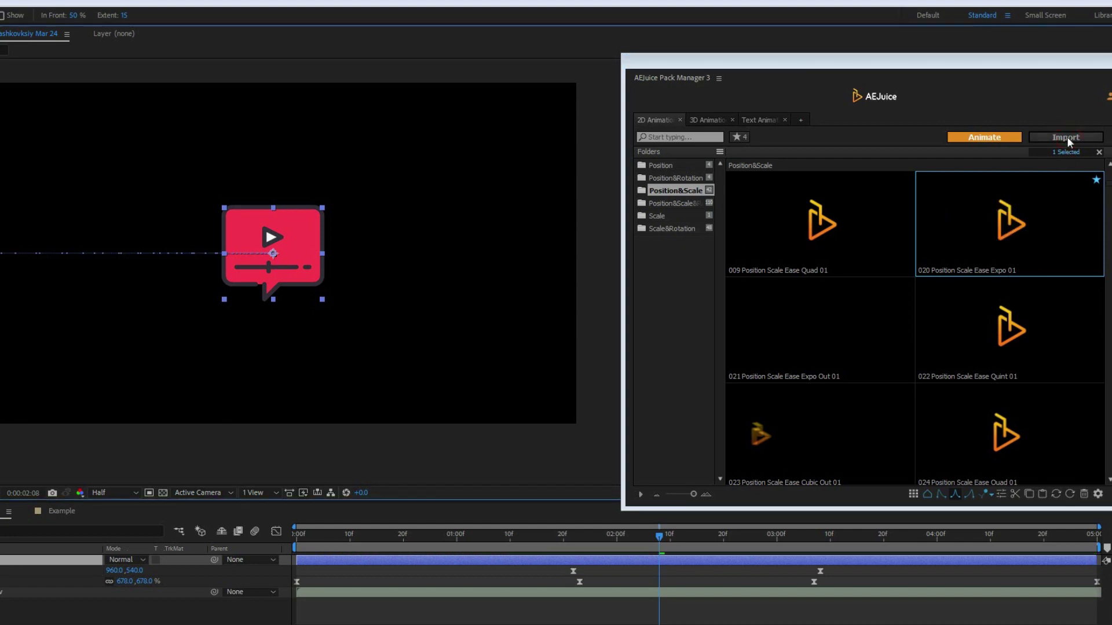
click(278, 532)
click(280, 533)
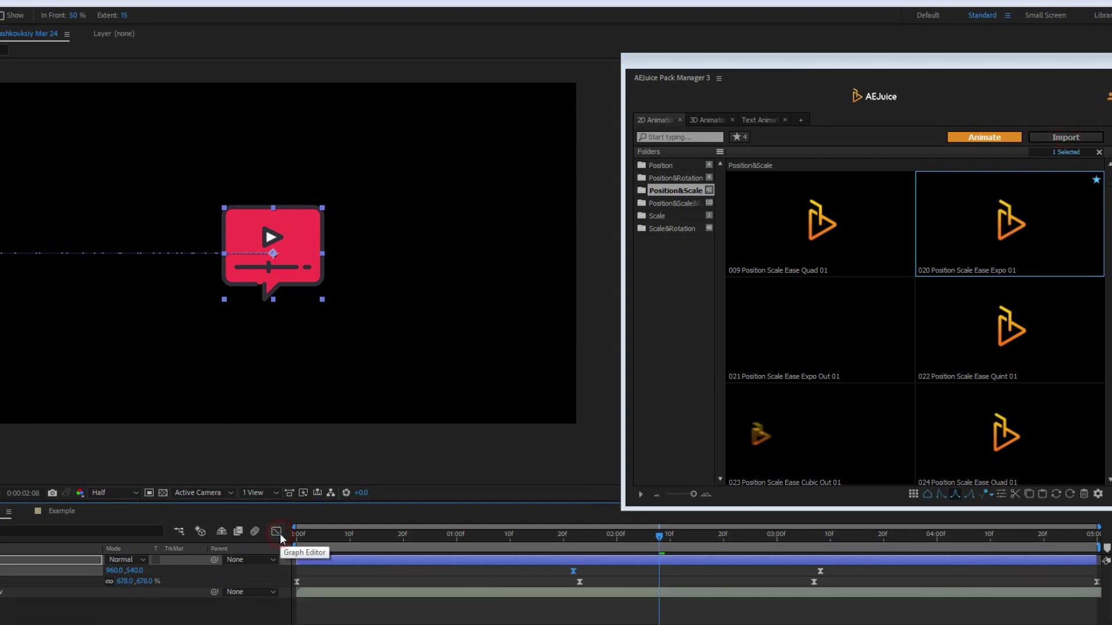
click(1098, 495)
click(1098, 495)
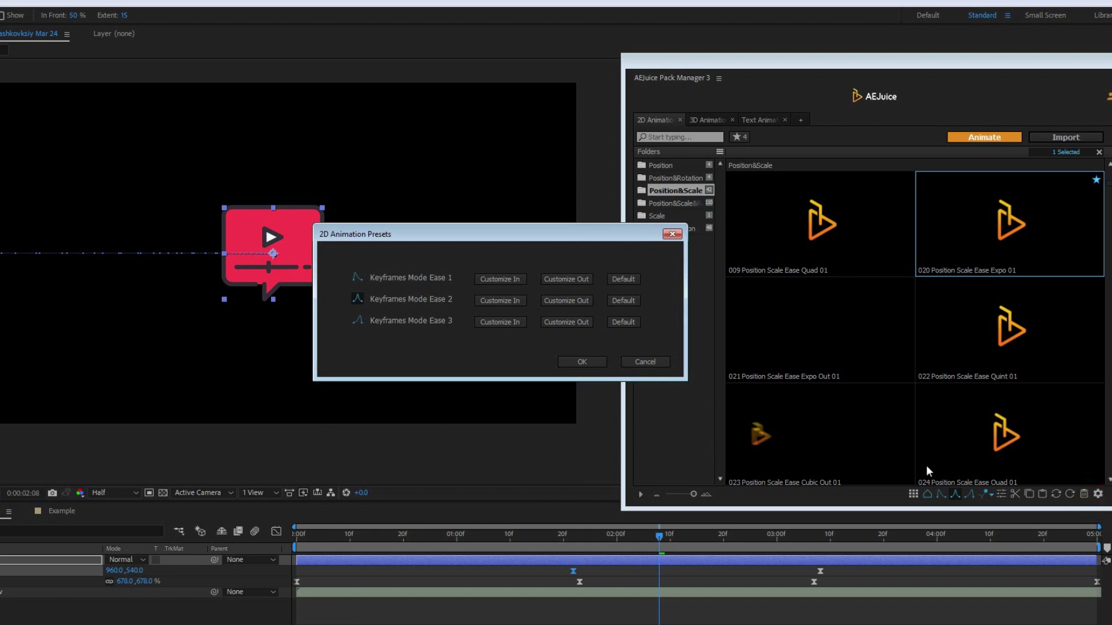
click(513, 301)
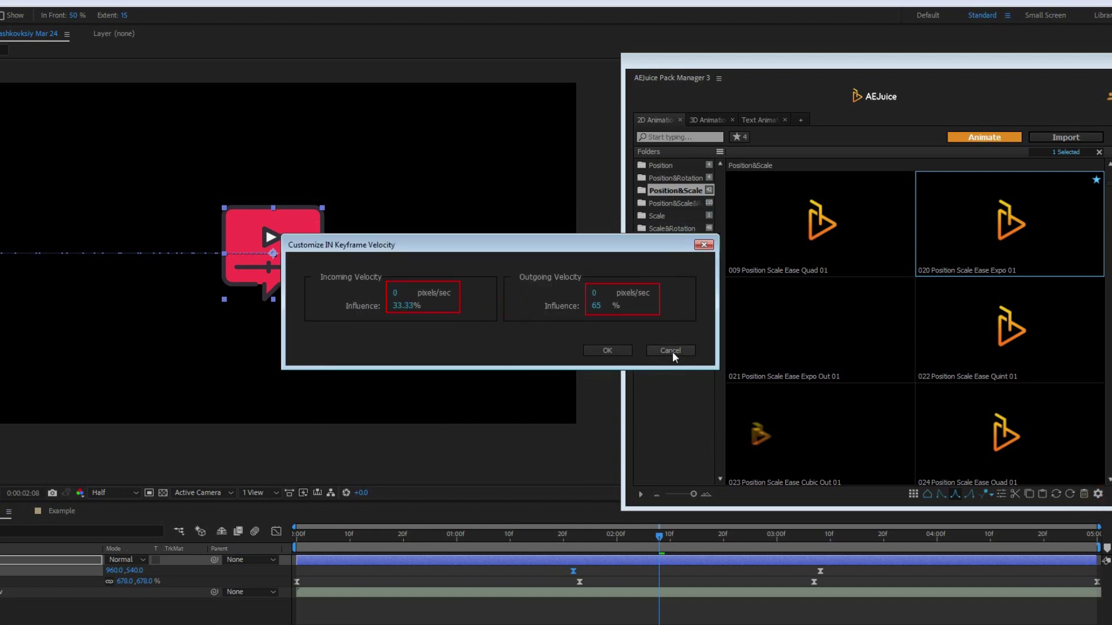
click(618, 351)
click(584, 362)
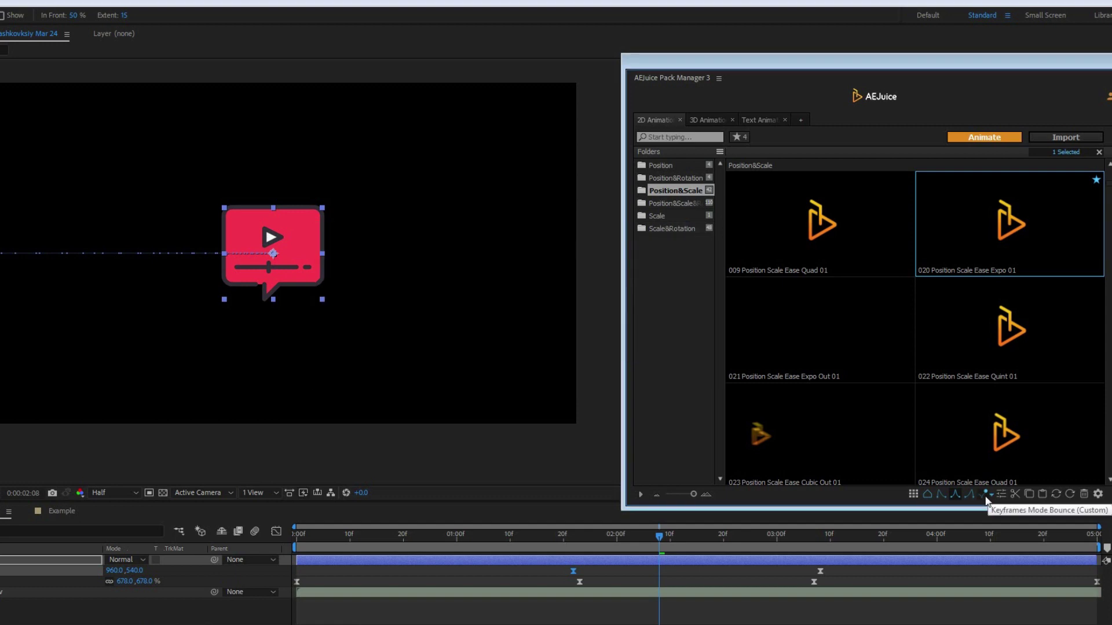
Step: Switch to custom bounce mode, reapply the preset, and choose option 2
click(985, 498)
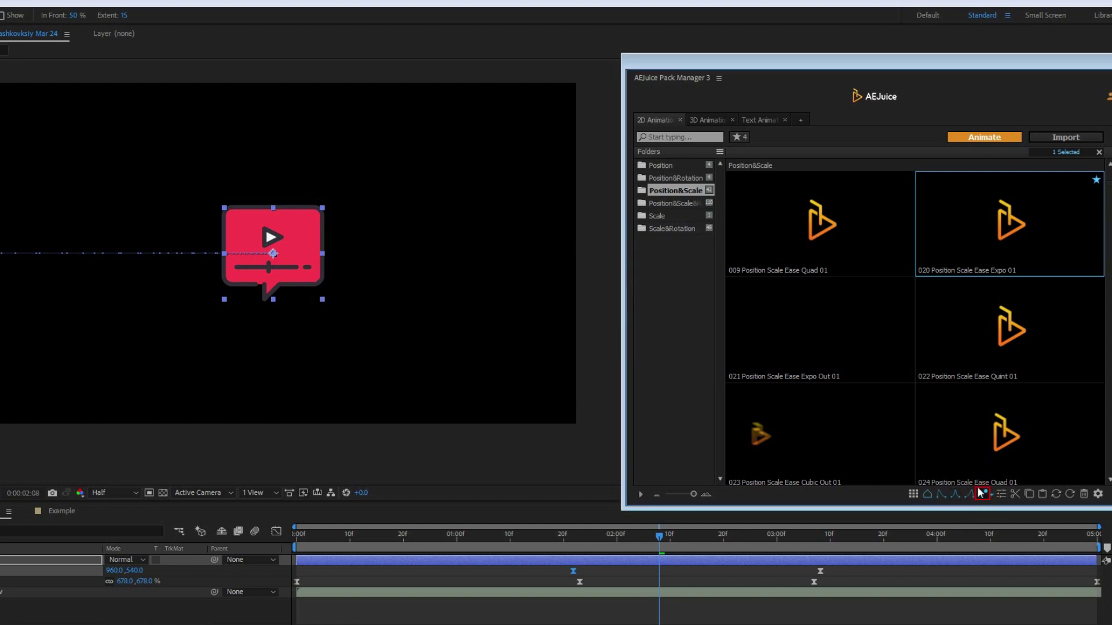
click(1066, 139)
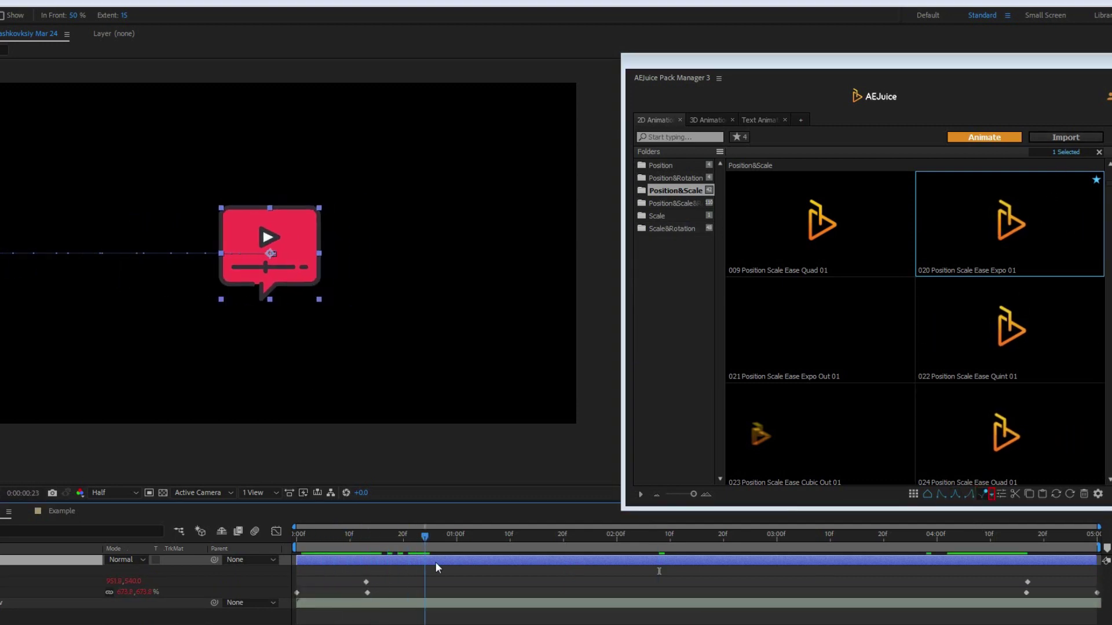
click(992, 495)
click(1007, 448)
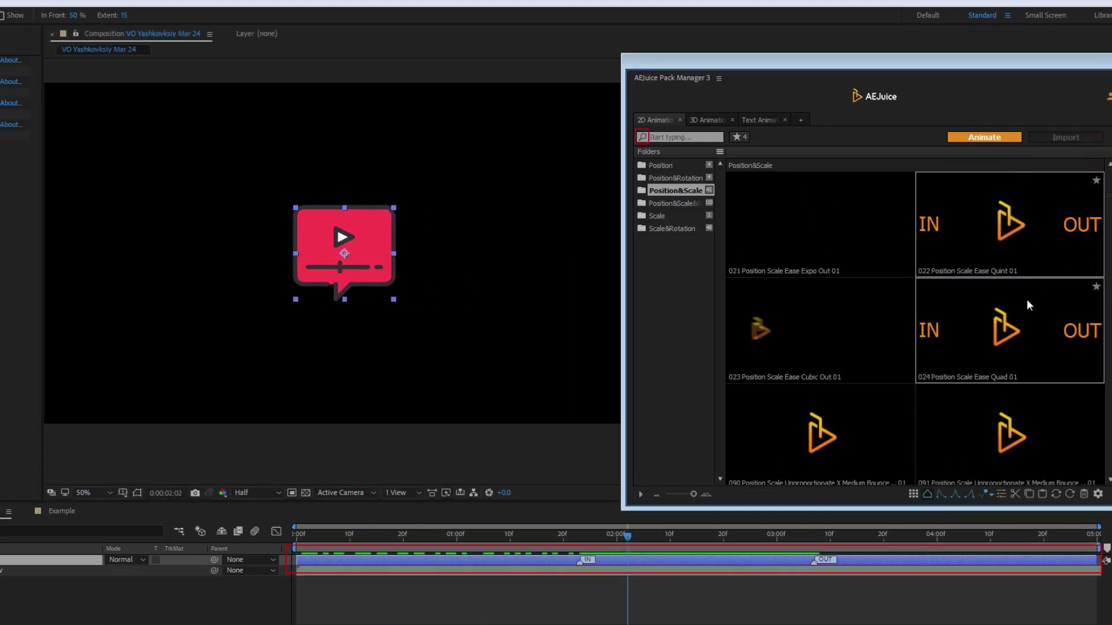
Step: Import the 009 Text Position Scale Rotation Characters Ease Quad 01 preset onto the AEJuice text
scroll(1027, 300, down, 2)
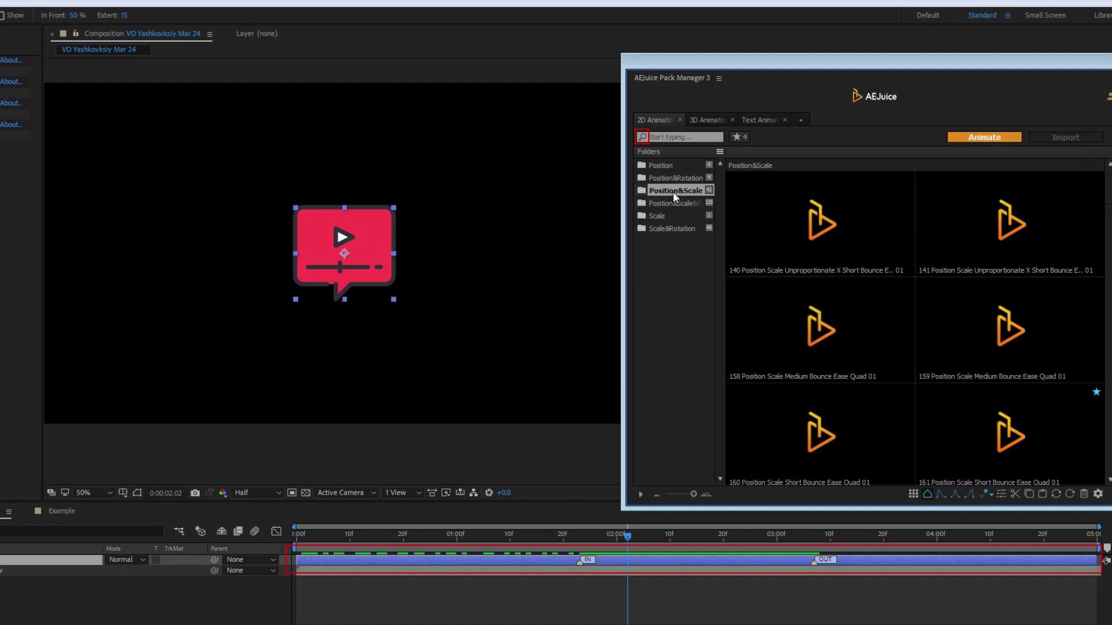
click(642, 139)
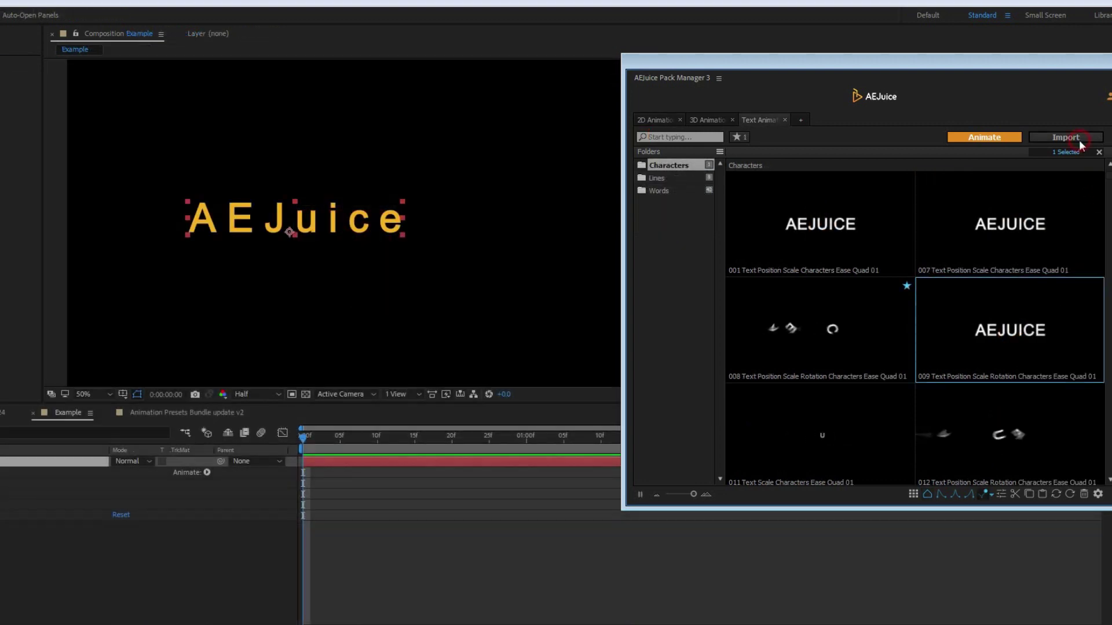
click(1079, 140)
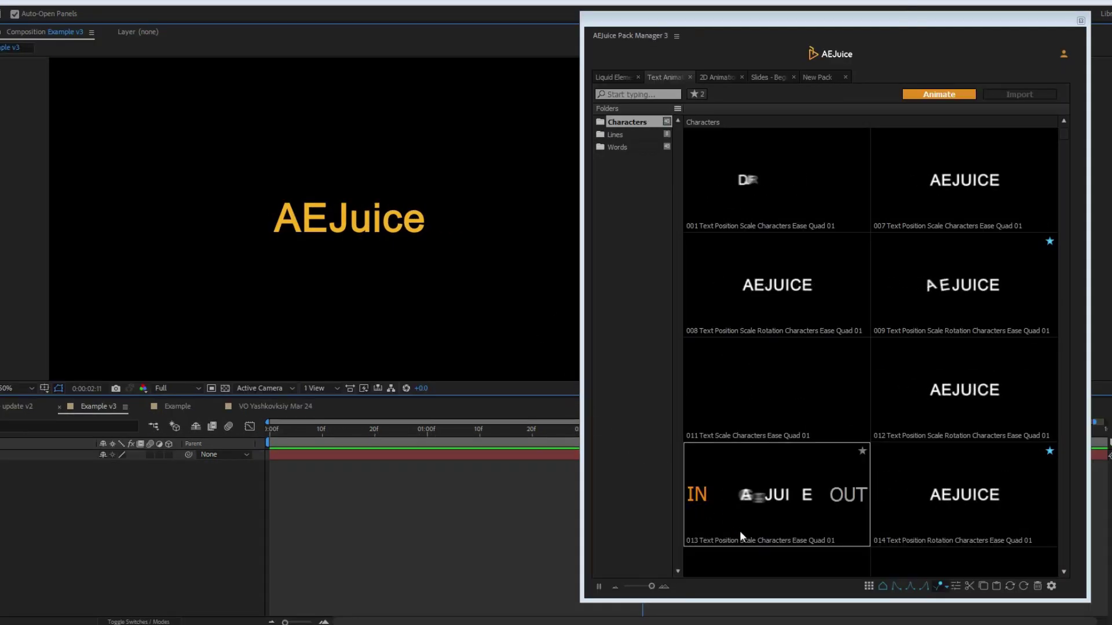
Step: Set the ease-out keyframe style to Ease Out 02
click(923, 588)
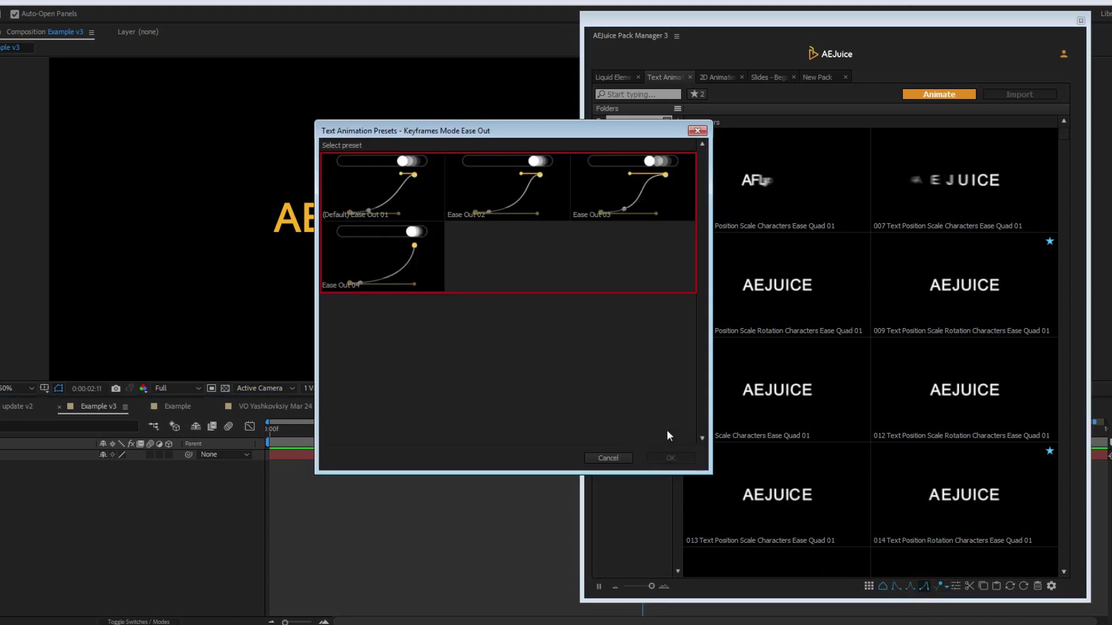
click(520, 189)
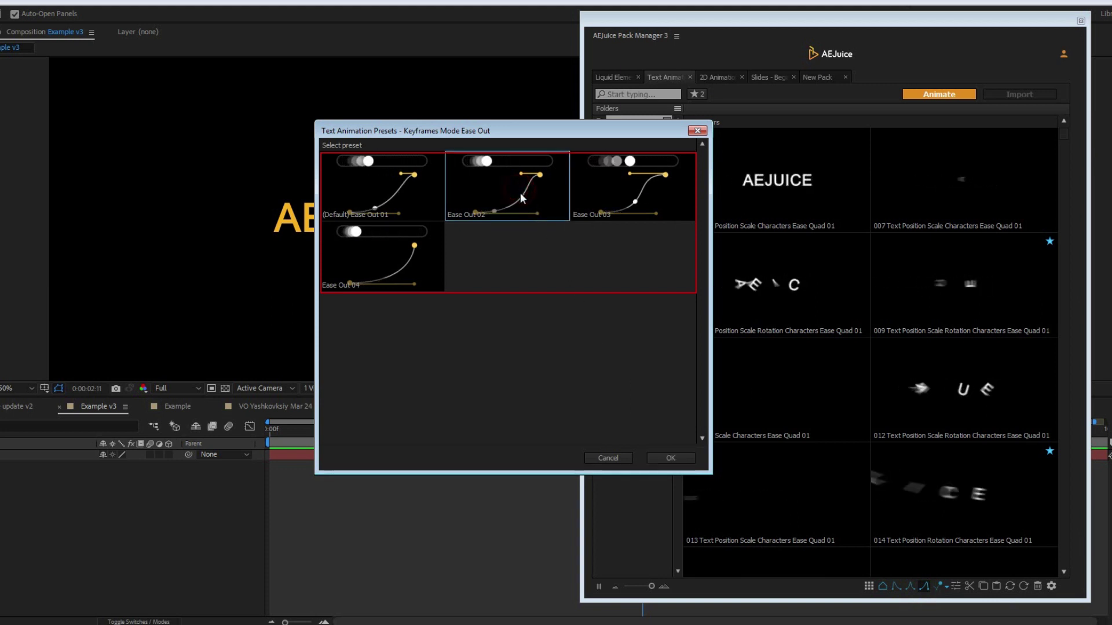
click(670, 459)
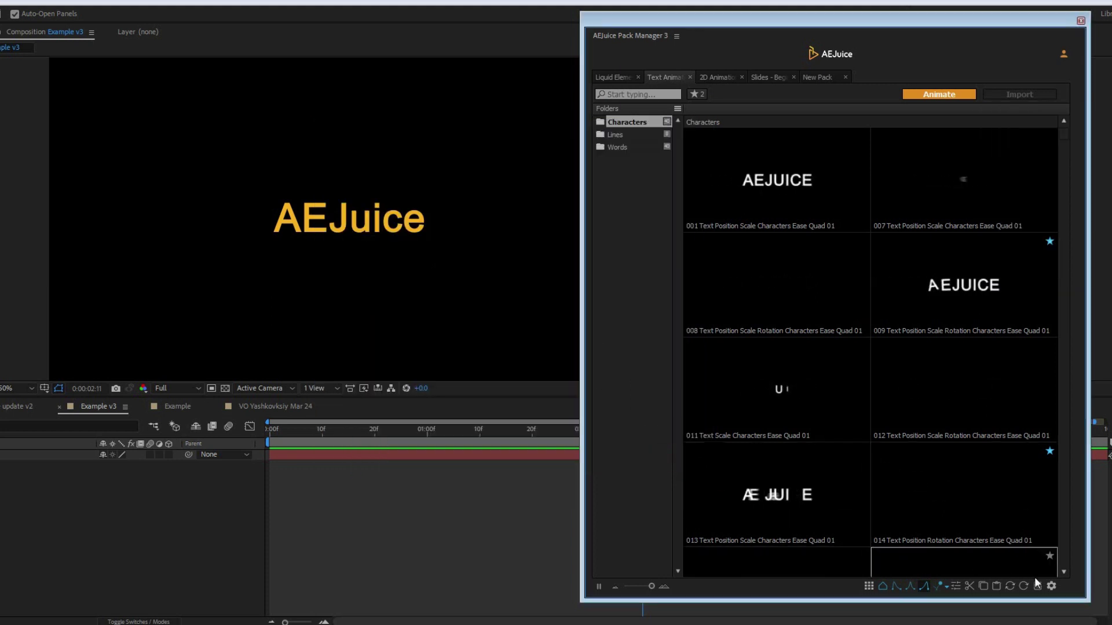
Step: In the text preset settings, choose Bounce 08 as the bounce style
click(1052, 587)
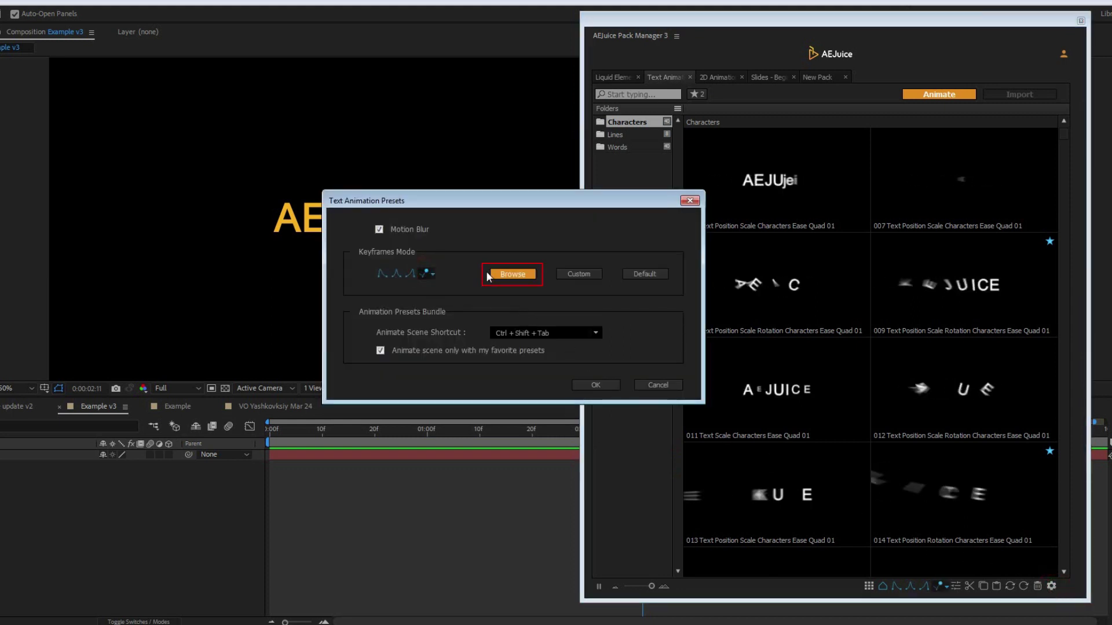
click(505, 273)
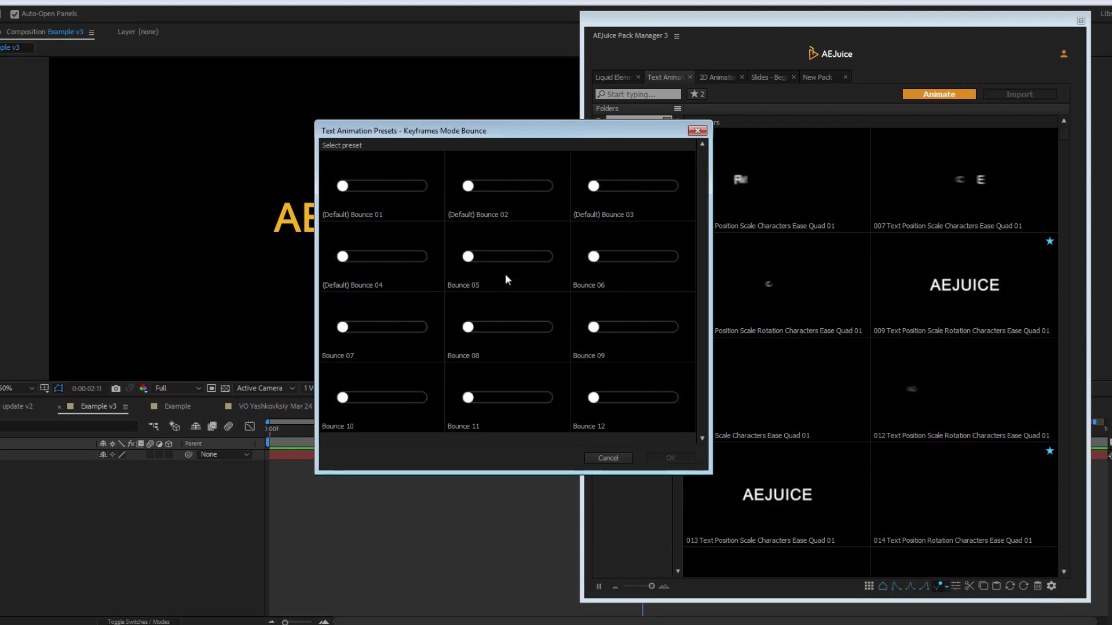
click(499, 320)
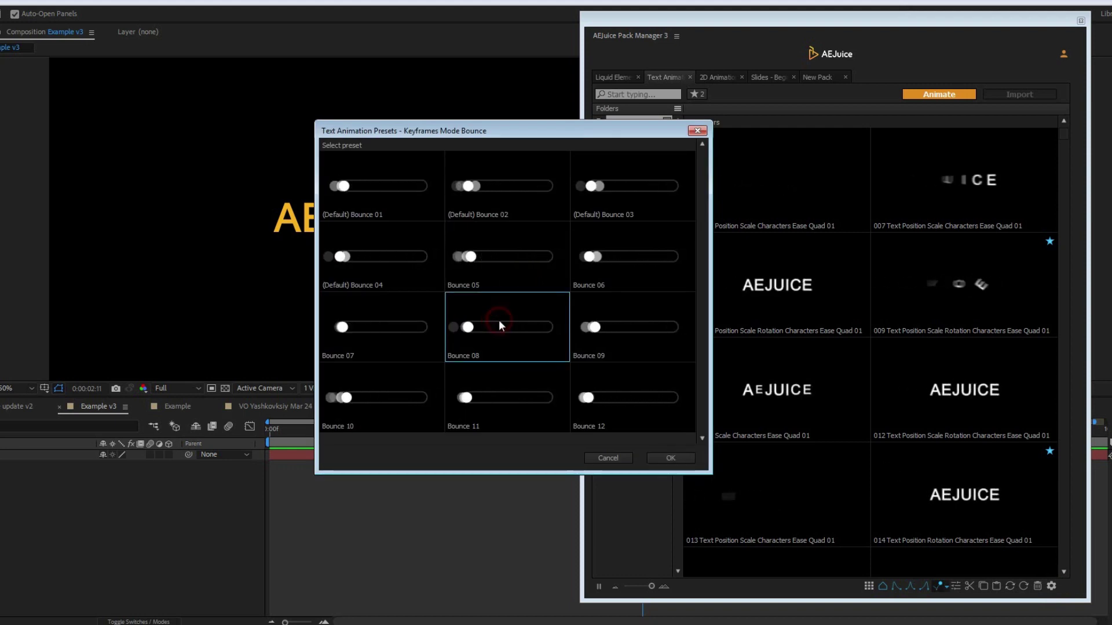
click(678, 458)
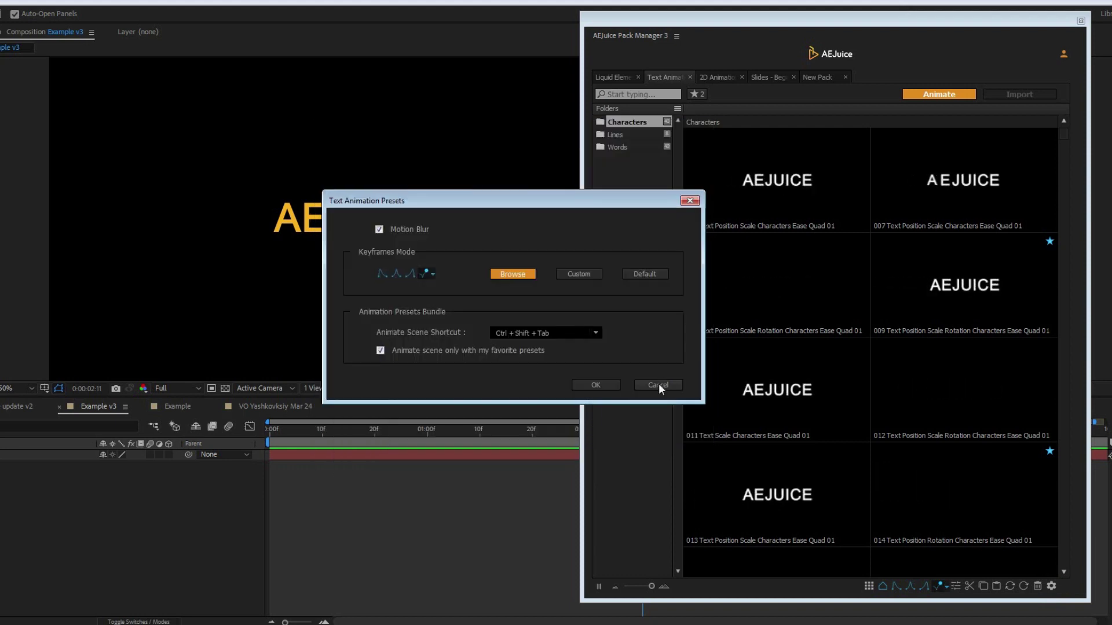
Step: Disable Motion Blur, keep the Ctrl+Shift+Tab scene shortcut, confirm, and scrub to 25f
click(379, 229)
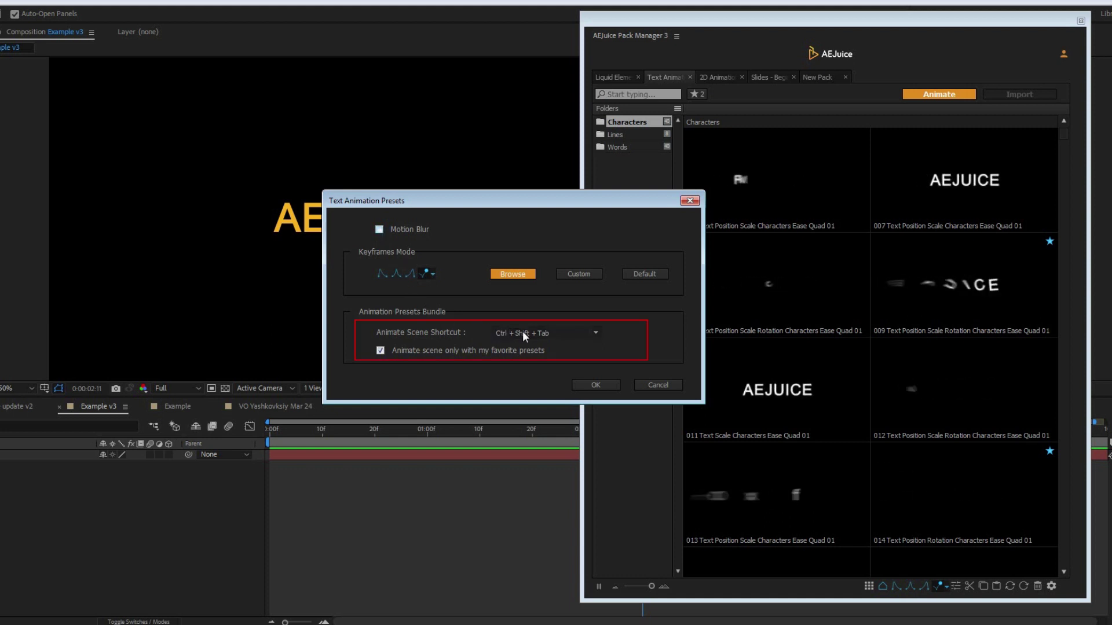
click(584, 332)
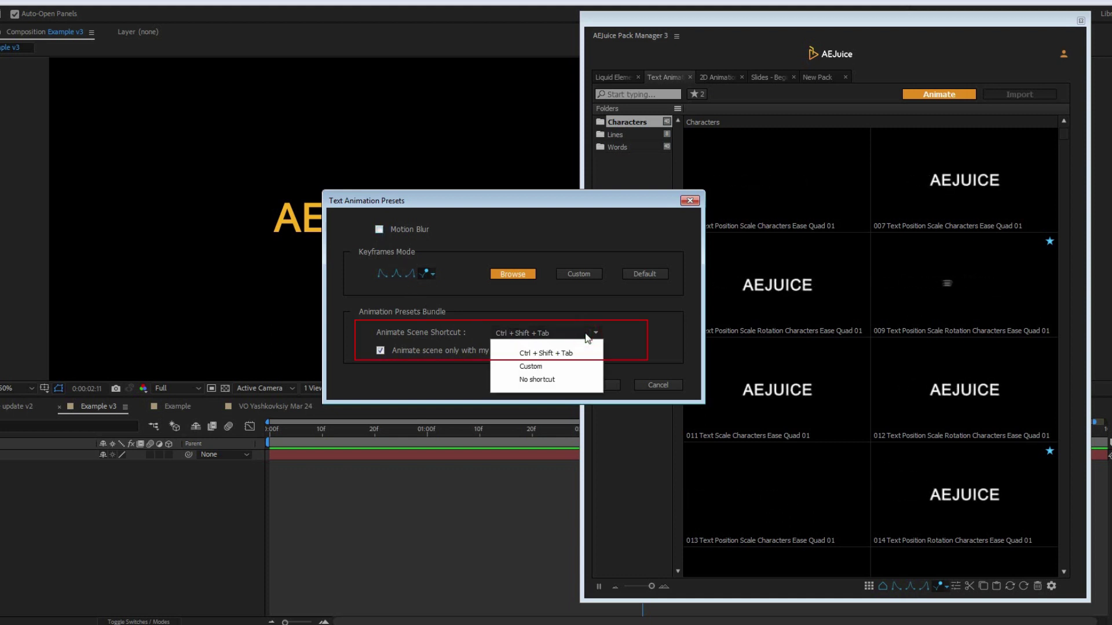
click(585, 333)
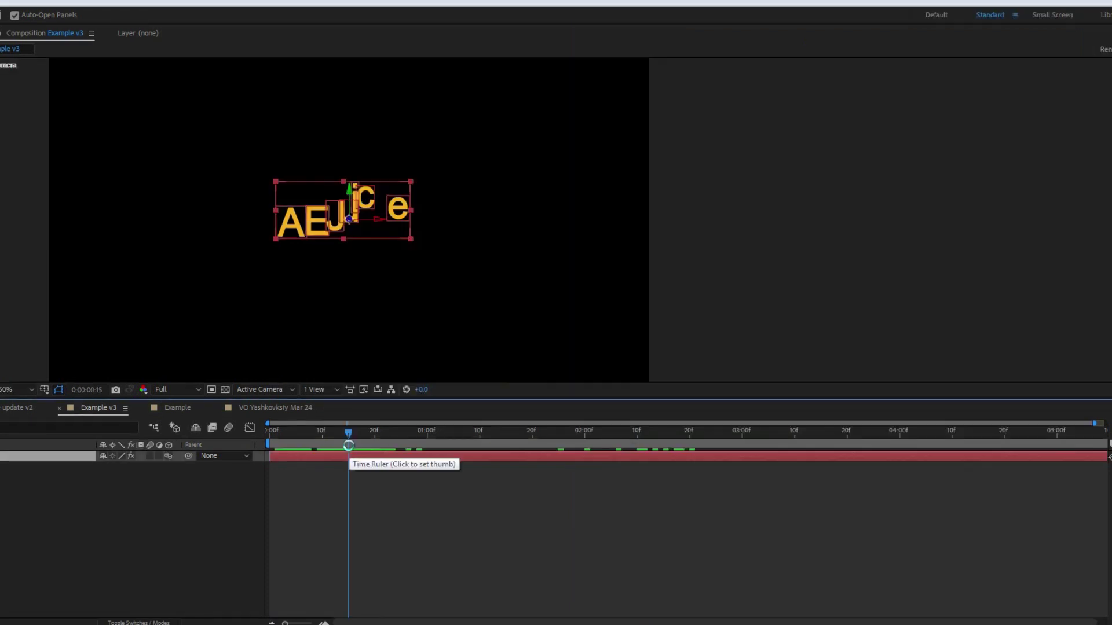
click(349, 443)
drag(324, 446, 403, 453)
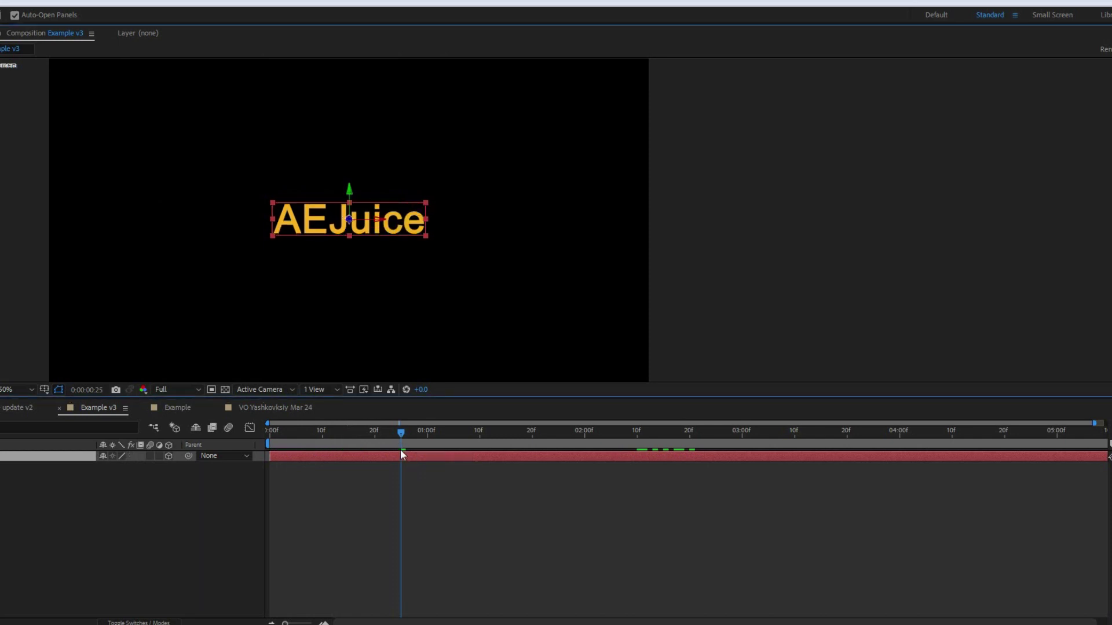
Step: Preview the AEJuice text animation, return to frame 13, and replay it before stopping
key(space)
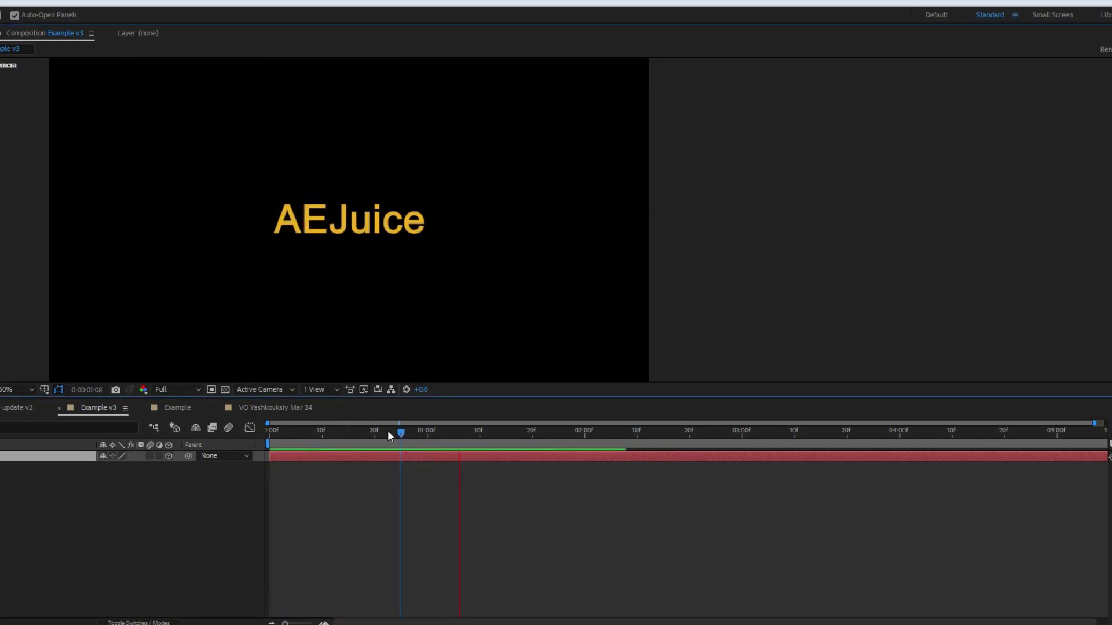
drag(388, 432, 339, 440)
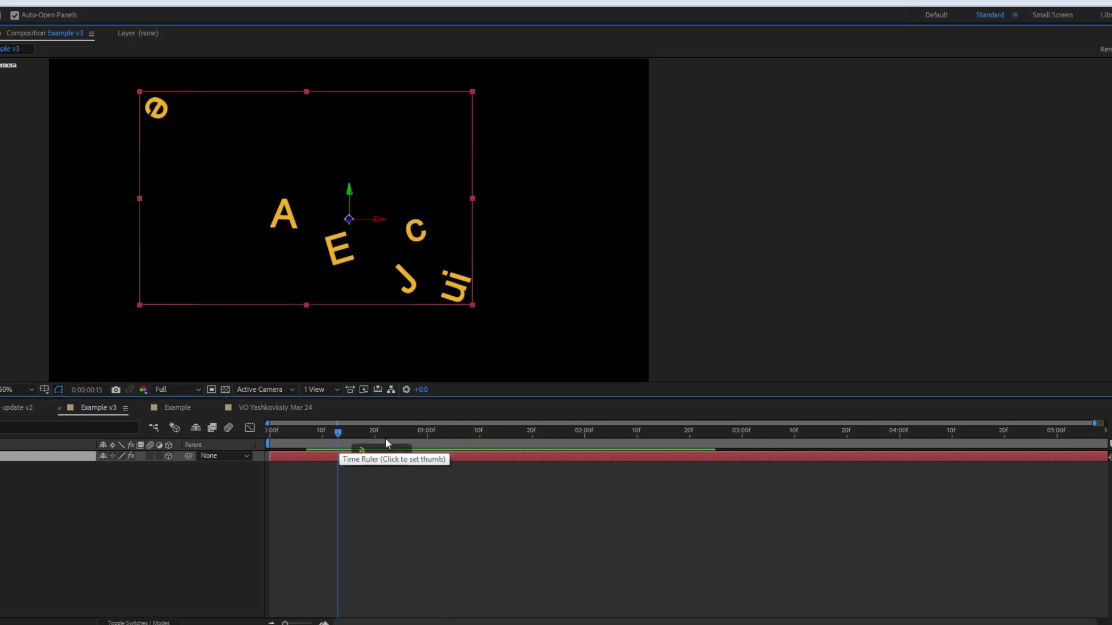
key(space)
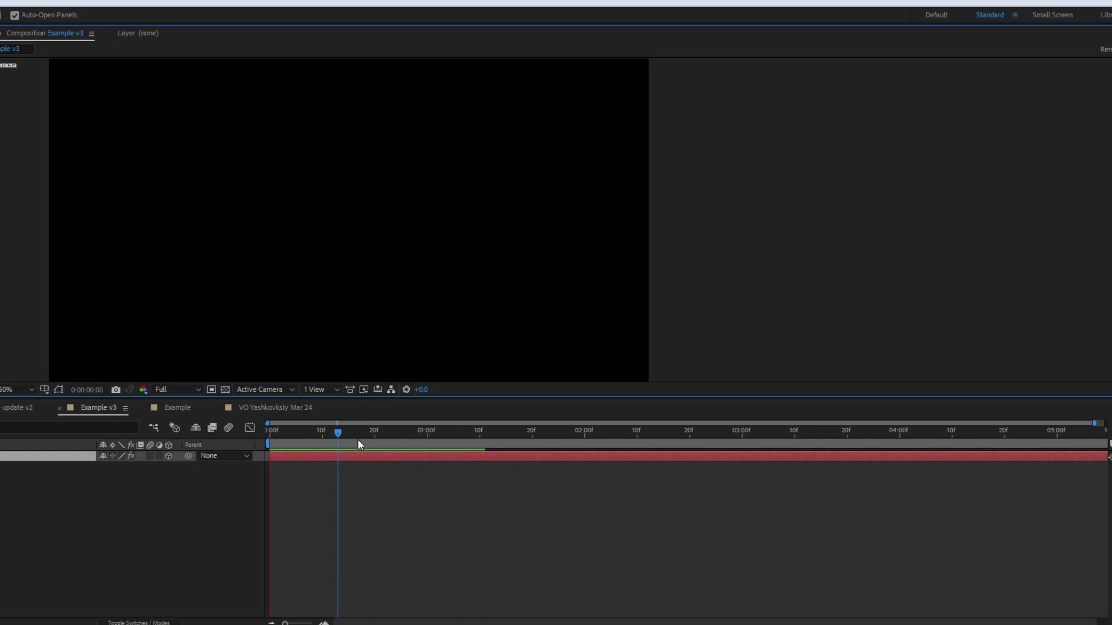
key(space)
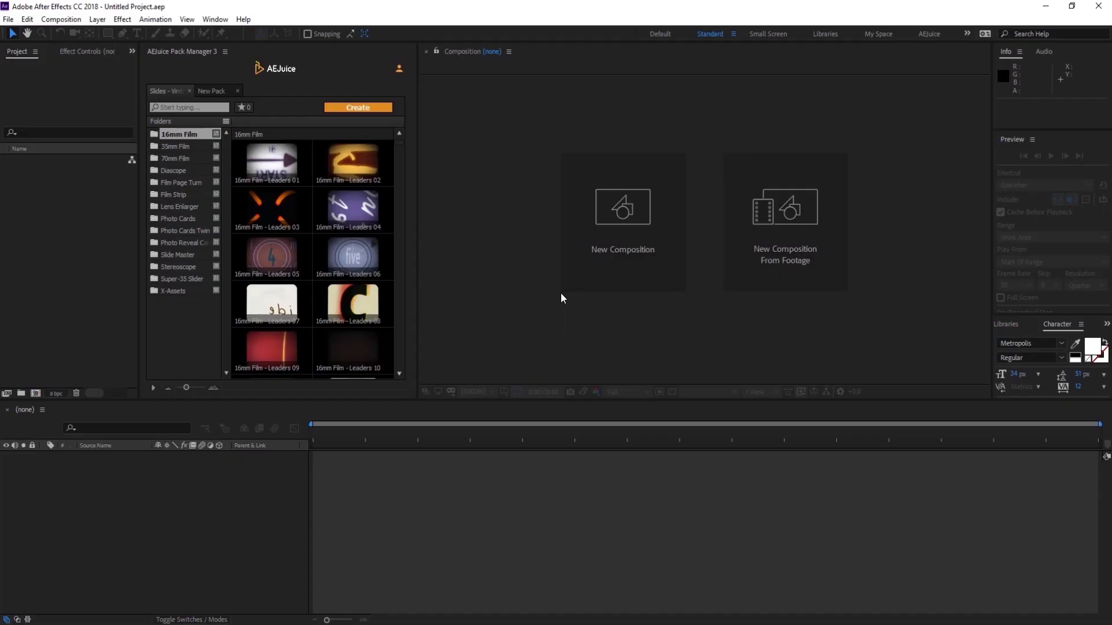
Step: Create a slideshow named 'Your Name' with 16mm Film, 35mm Film and Film Strip categories
click(358, 108)
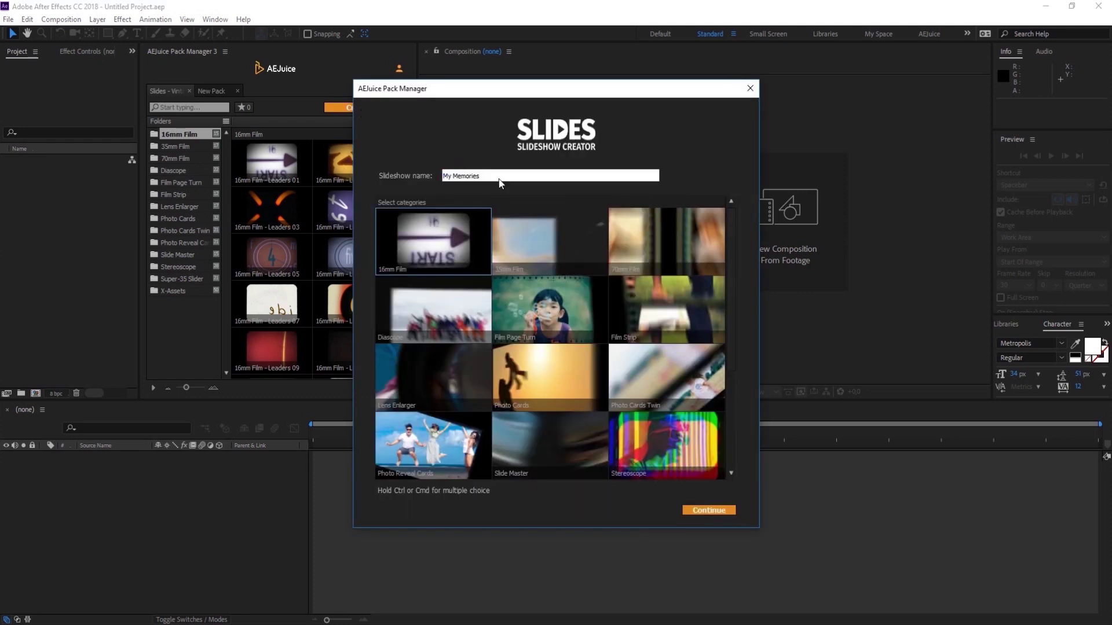
drag(501, 183, 417, 179)
text(Your Name)
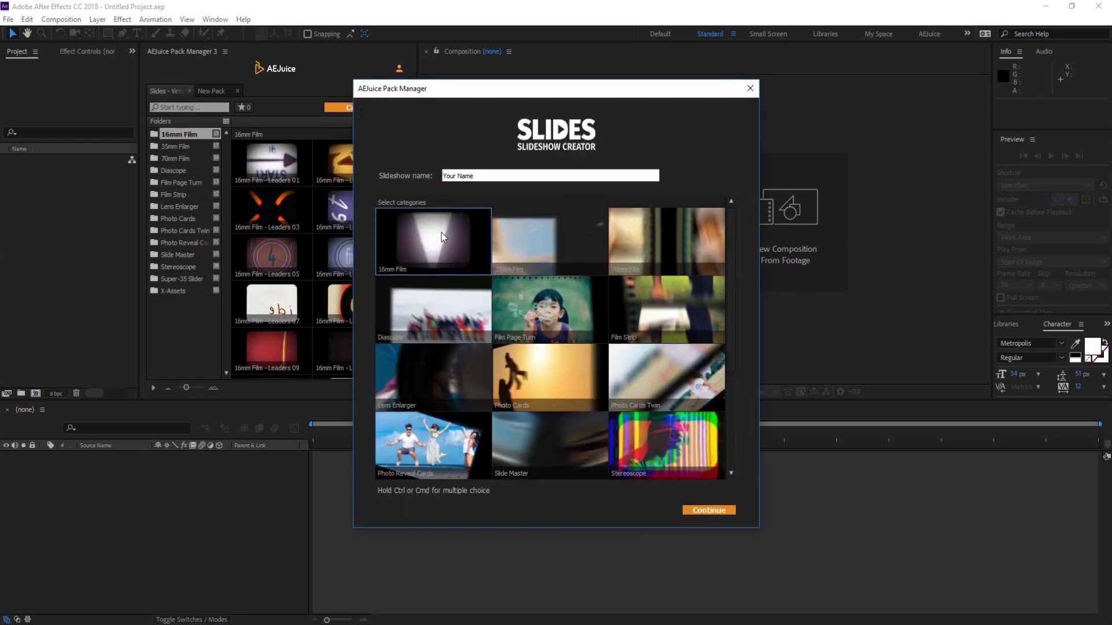
ctrl+click(558, 260)
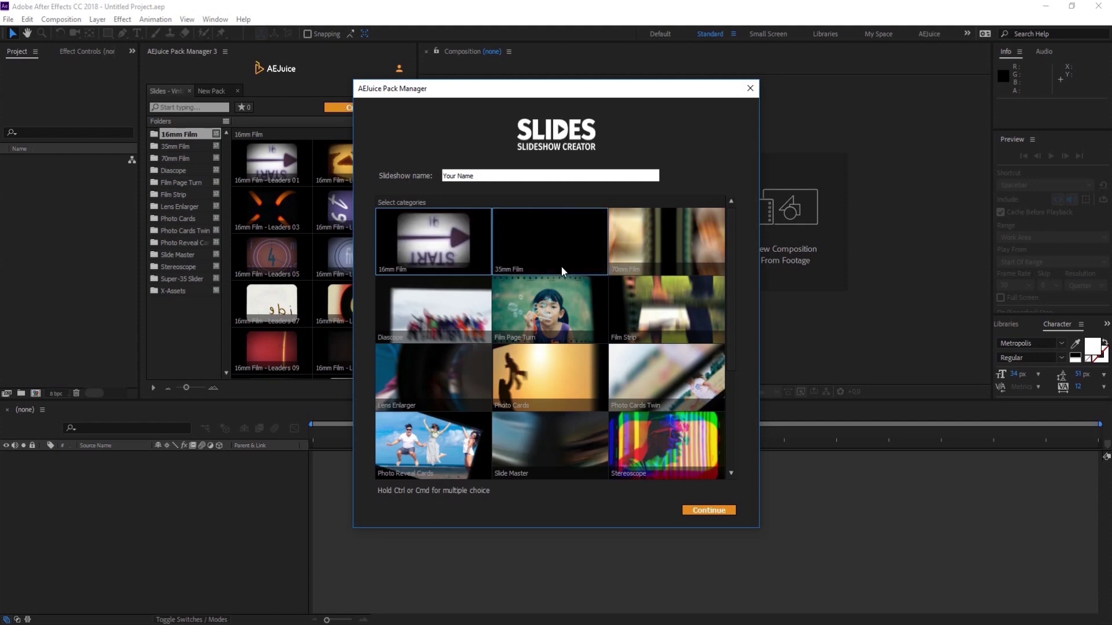
ctrl+click(637, 338)
ctrl+click(559, 374)
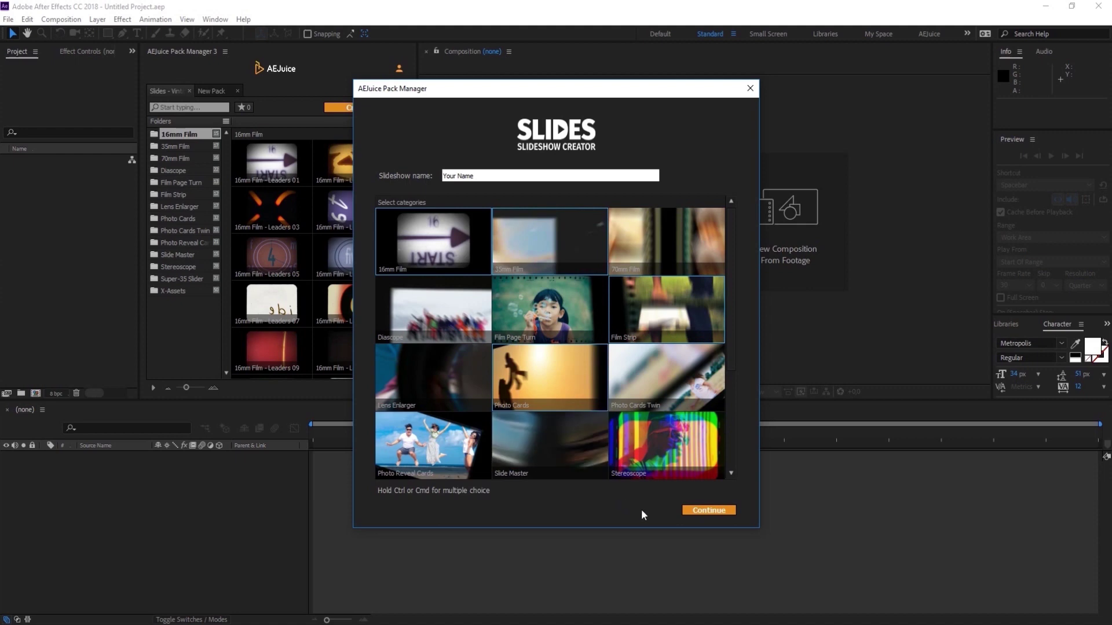
Step: Upload WeWontStopDreaming-preview.wav as the music track and continue to build the composition
click(708, 510)
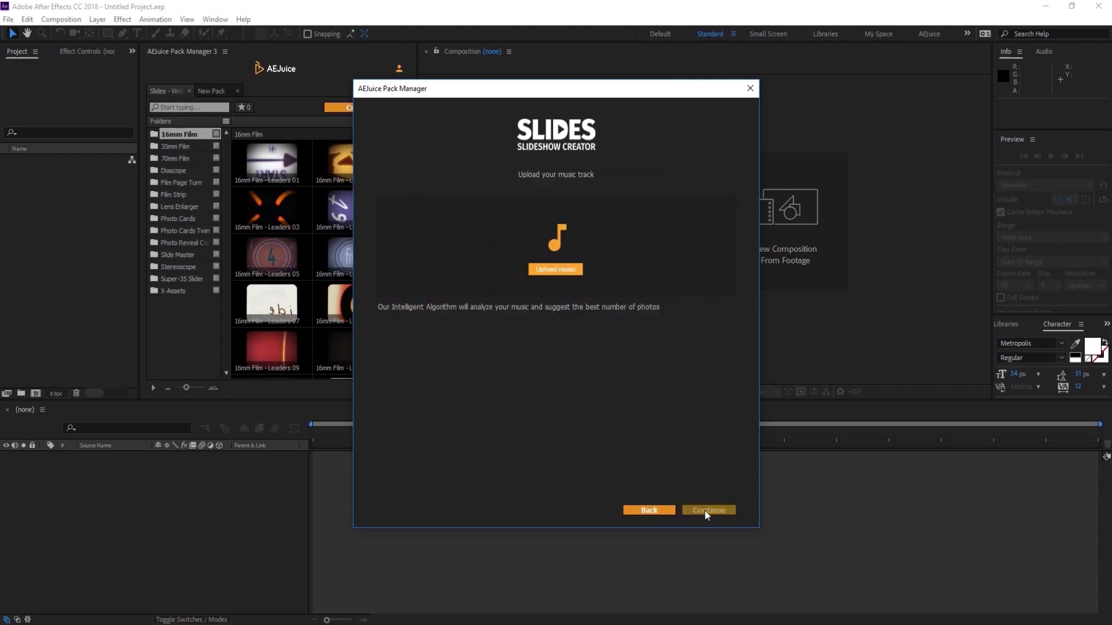
click(554, 270)
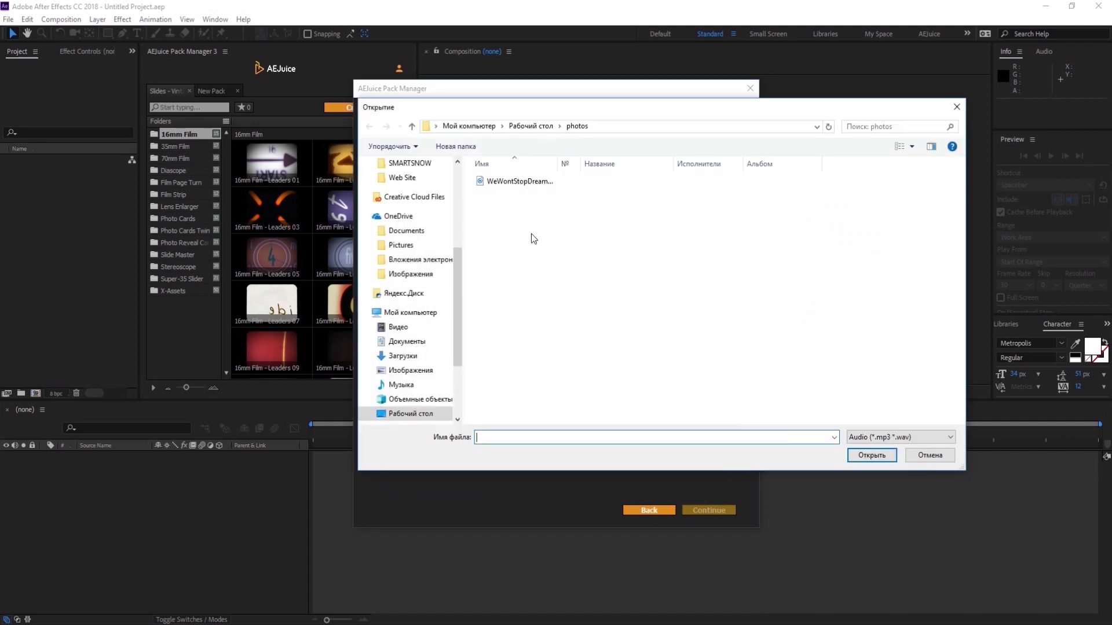
click(516, 182)
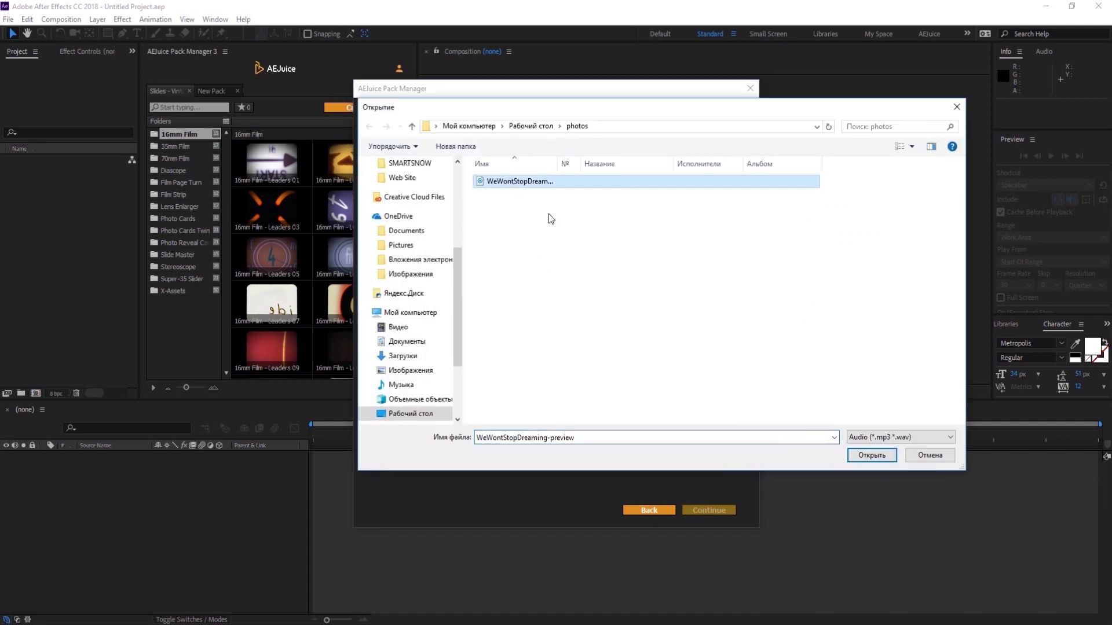
click(876, 458)
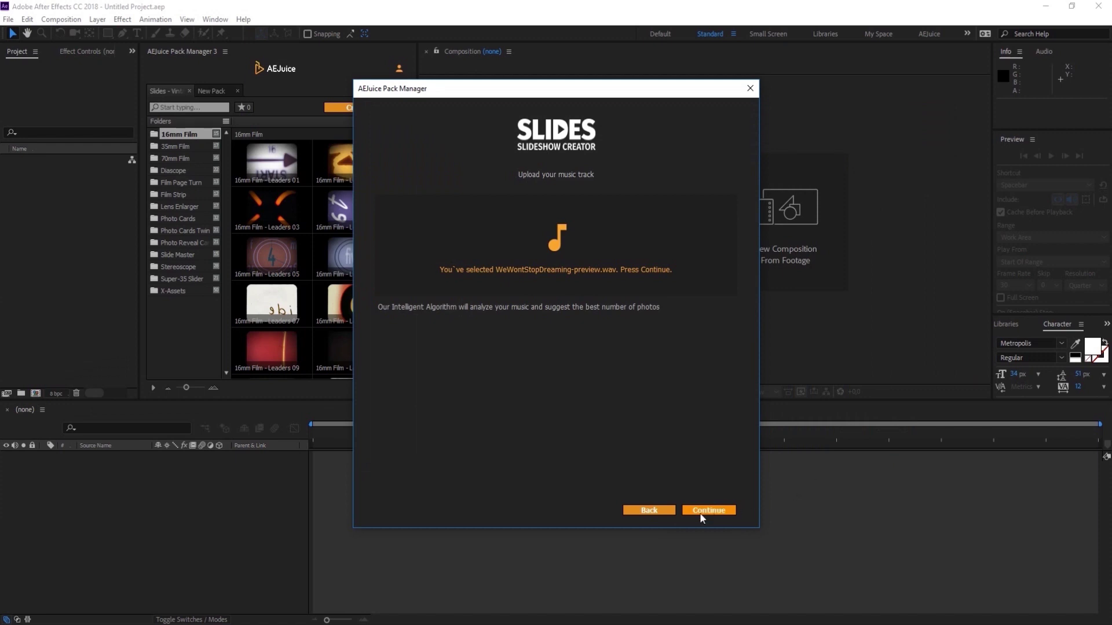
click(700, 511)
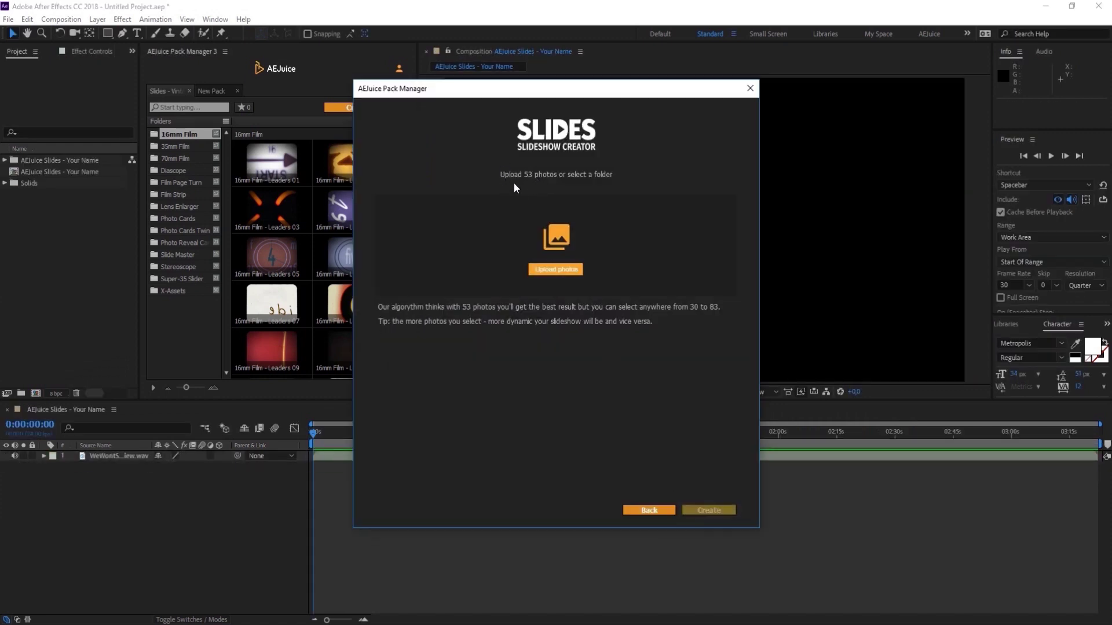
Step: Select a batch of 42 photos from the folder and create the AEJuice slideshow from them
click(550, 255)
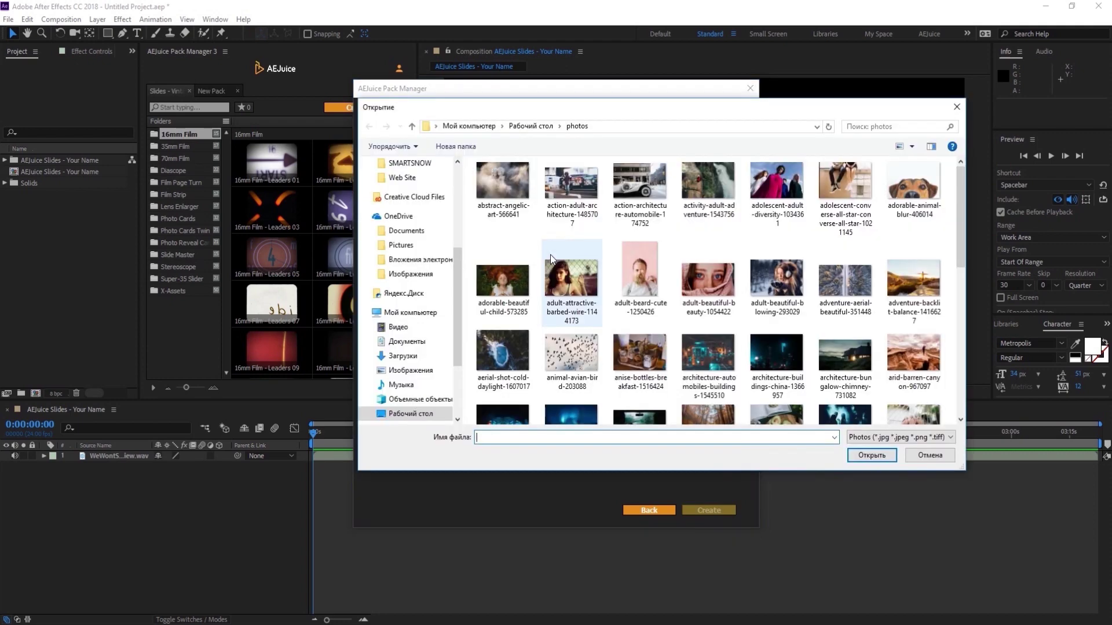
drag(468, 238, 929, 283)
click(871, 455)
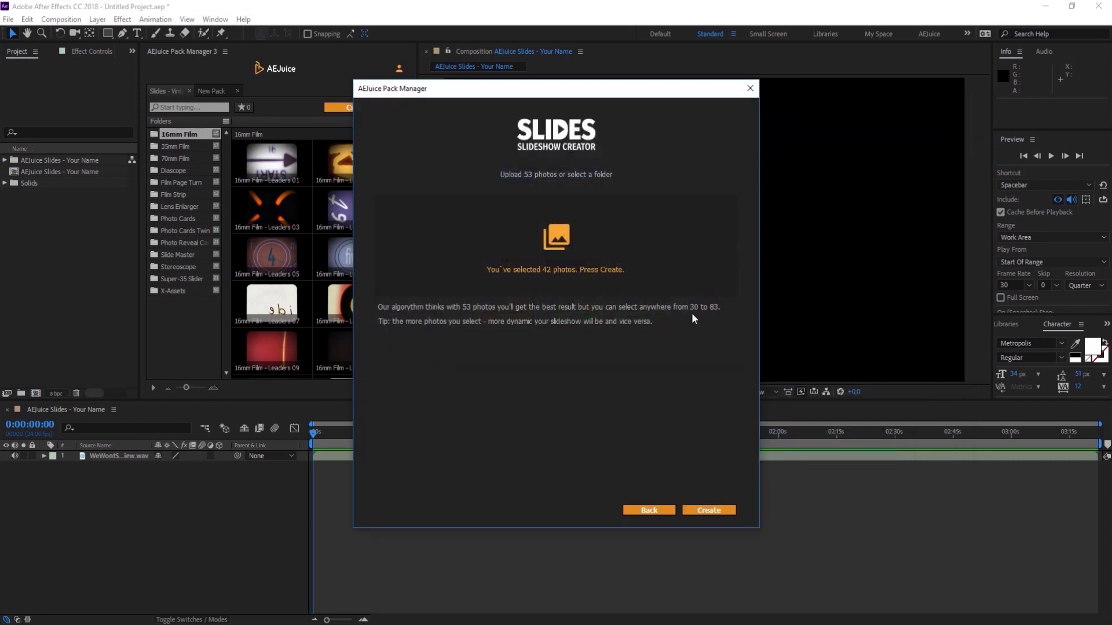
click(711, 512)
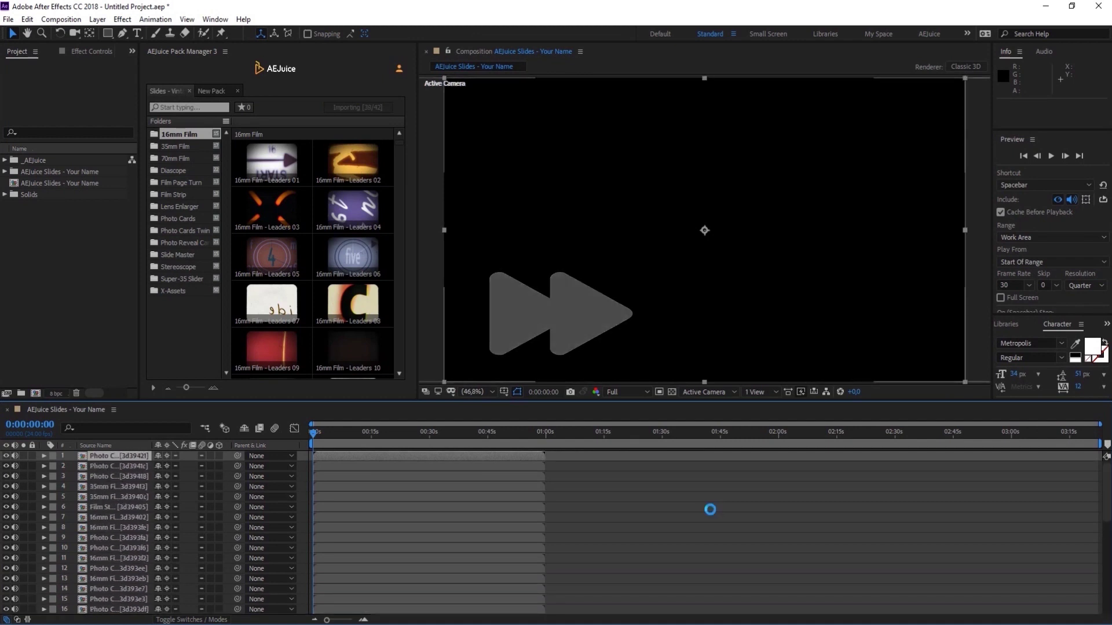
Step: Check the slideshow frames at about 0:32, 1:24, 2:13 and 2:40
drag(329, 434, 437, 437)
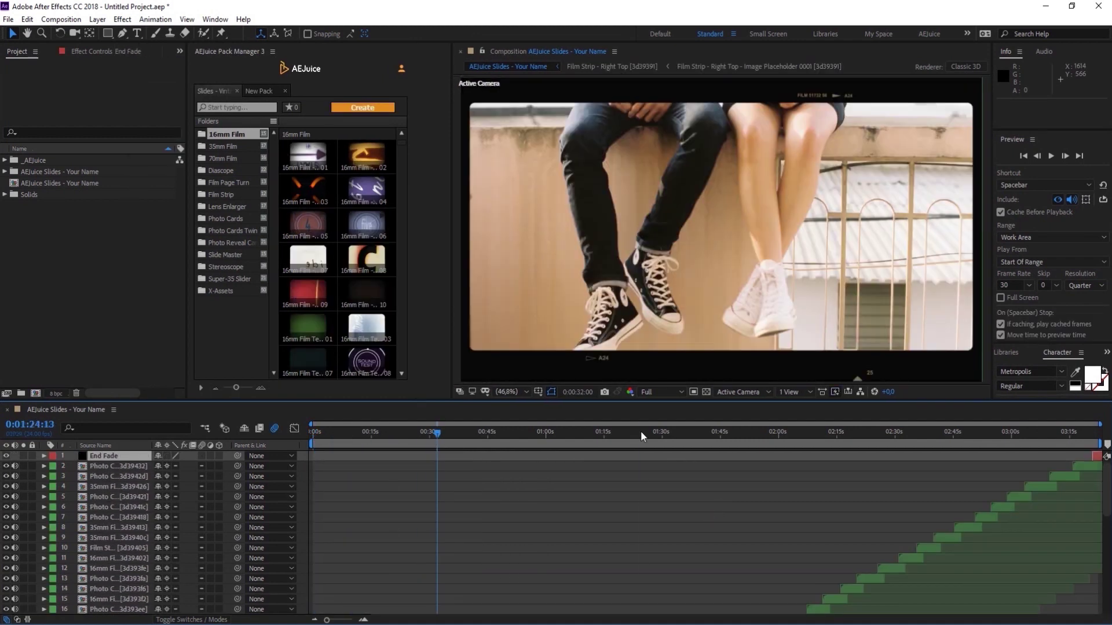
click(641, 436)
click(828, 435)
click(936, 435)
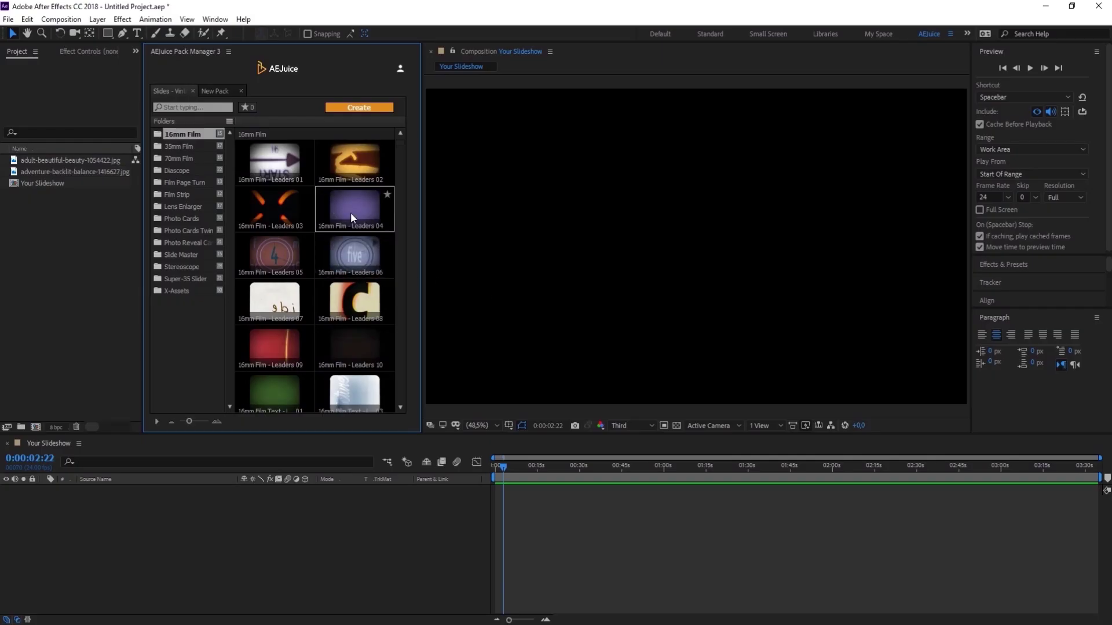
Step: Add a Photo Cards Twin Rotate Right card to the composition and shorten its duration
click(186, 230)
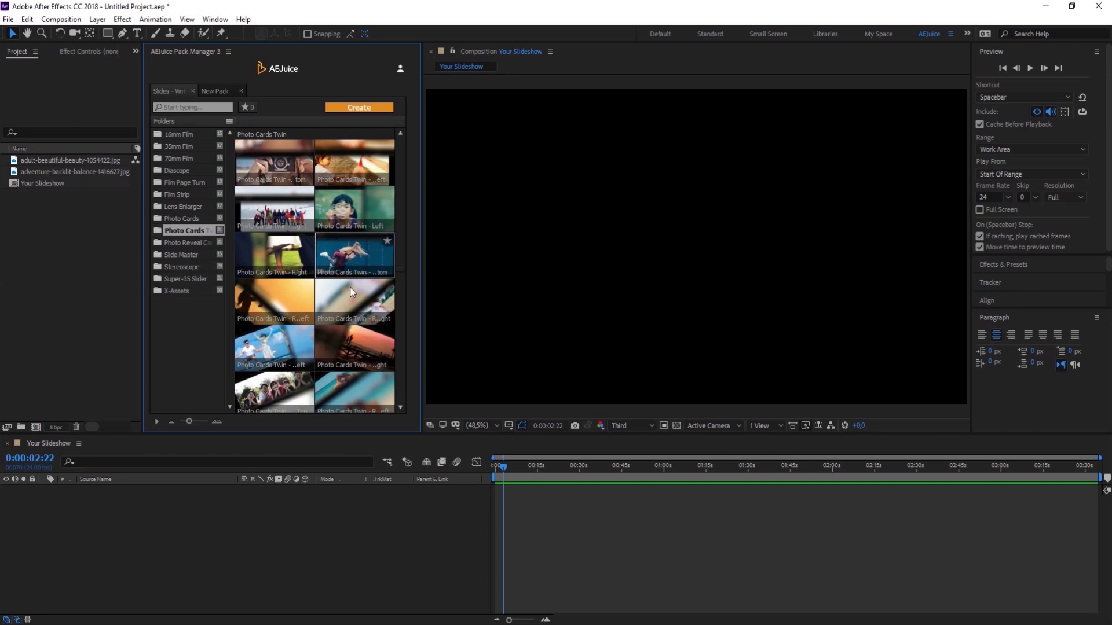
drag(358, 338, 621, 280)
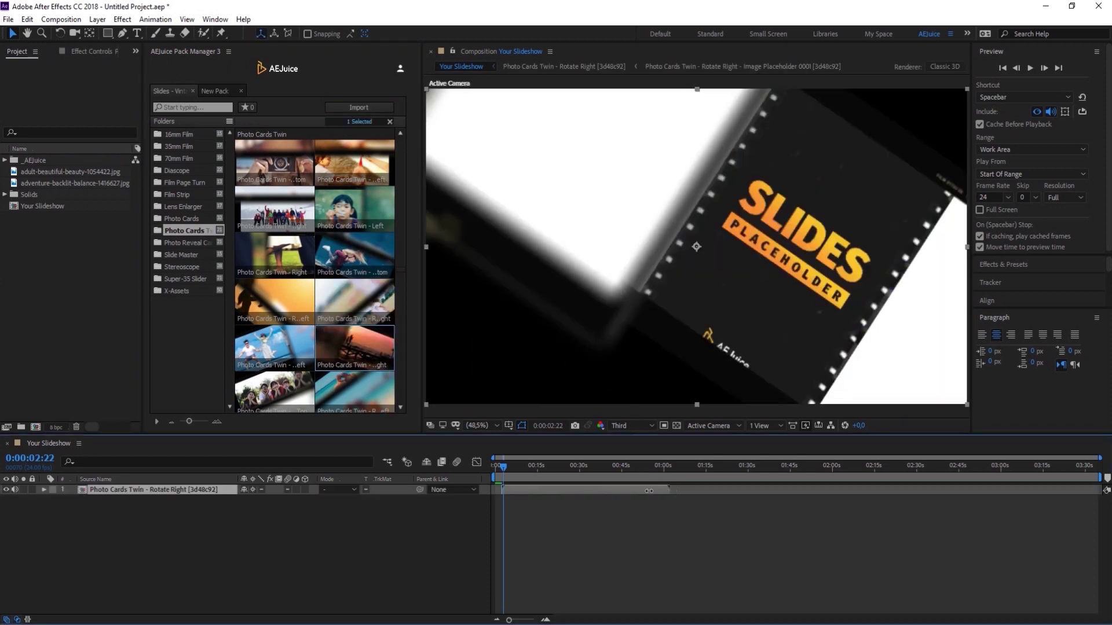
drag(649, 491, 533, 491)
Step: Replace the card's image placeholder with the adventure photo, then return to Your Slideshow
double_click(512, 493)
double_click(519, 503)
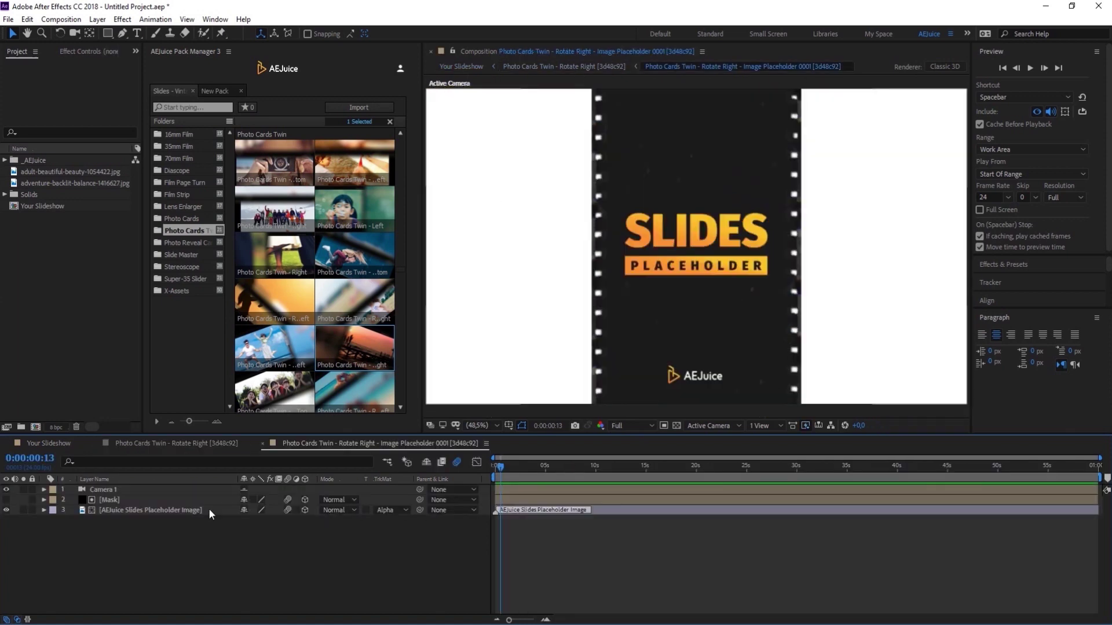
click(209, 509)
drag(81, 183, 149, 508)
click(53, 442)
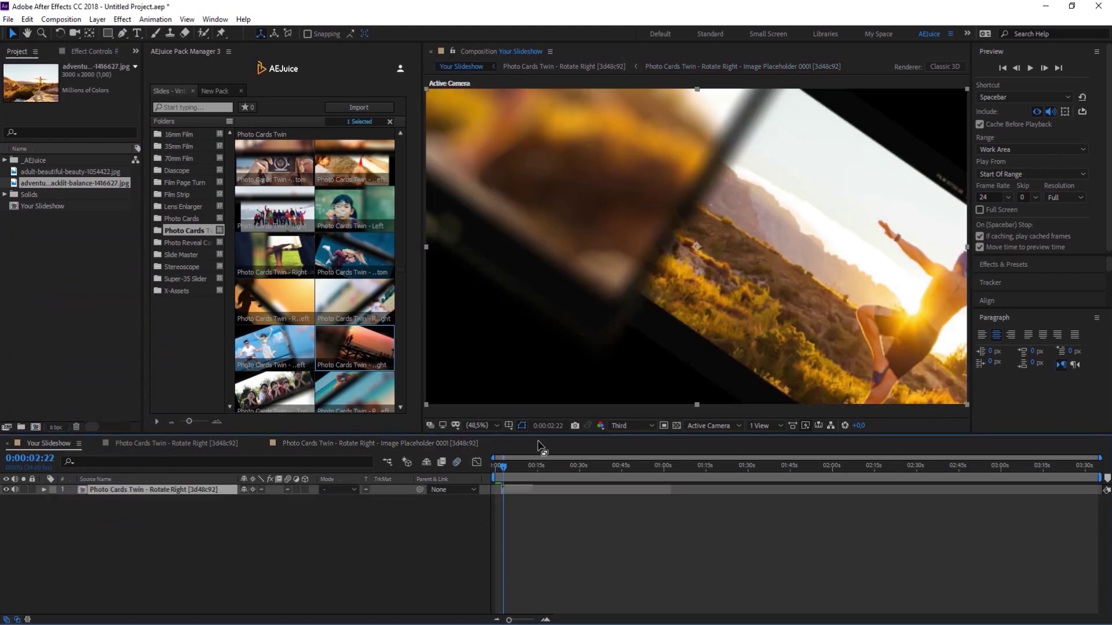
Step: Preview the photo card at about 7 seconds, clear the preset and start a new slideshow
click(514, 467)
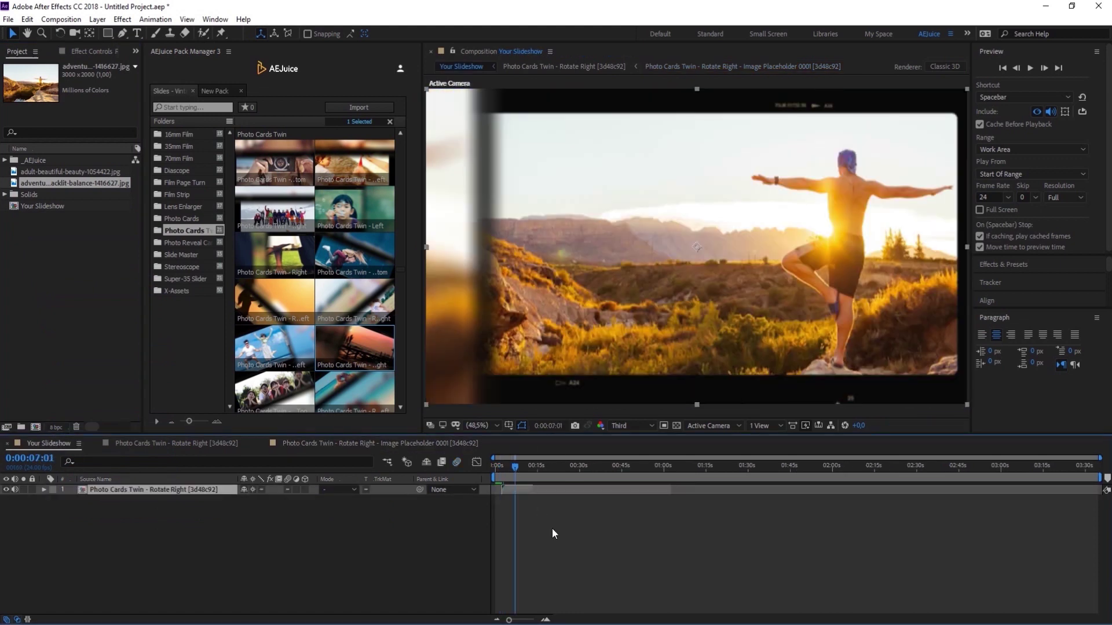
click(391, 120)
click(374, 110)
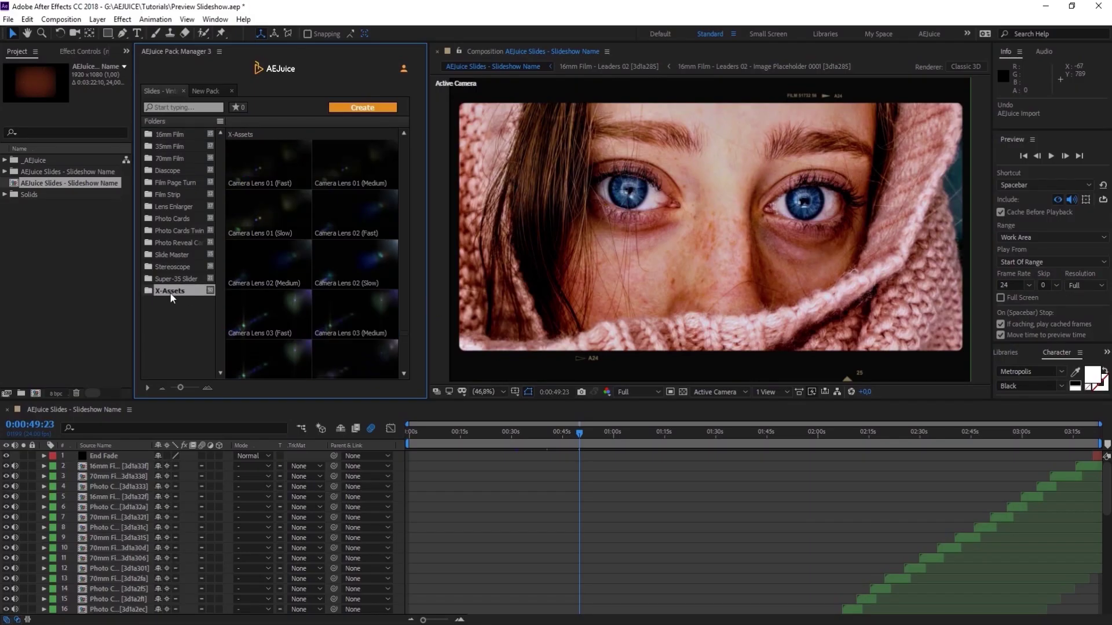
Step: Add Projector Light Slow (Bright), Color Grading (Film Look) 06 and Camera Lens 02 (Fast) overlays
scroll(399, 300, down, 5)
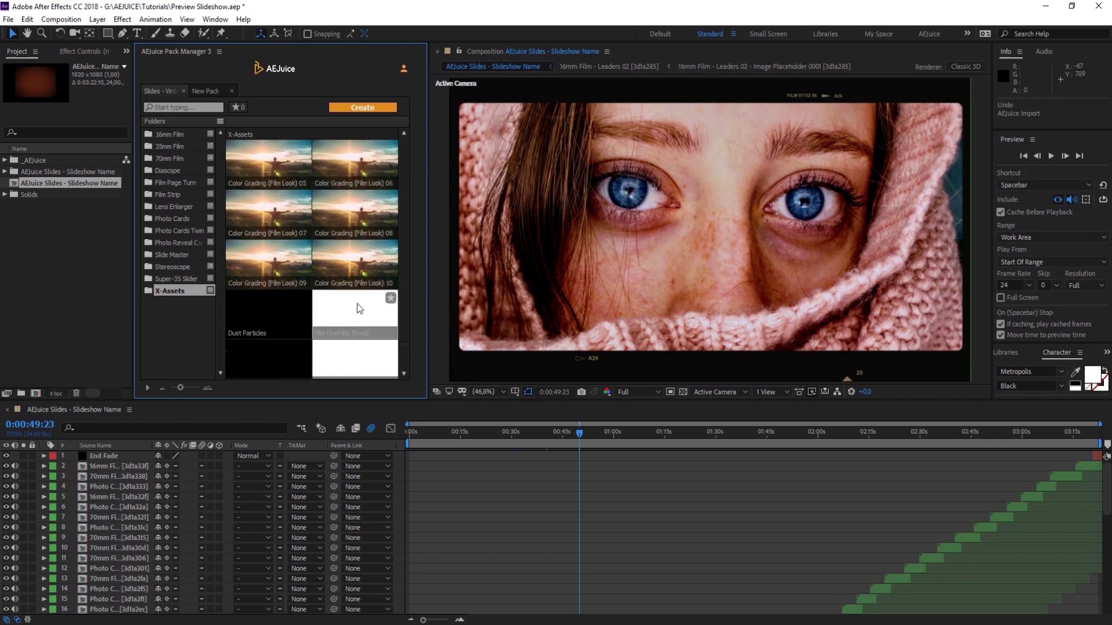
scroll(359, 301, down, 4)
scroll(298, 314, down, 5)
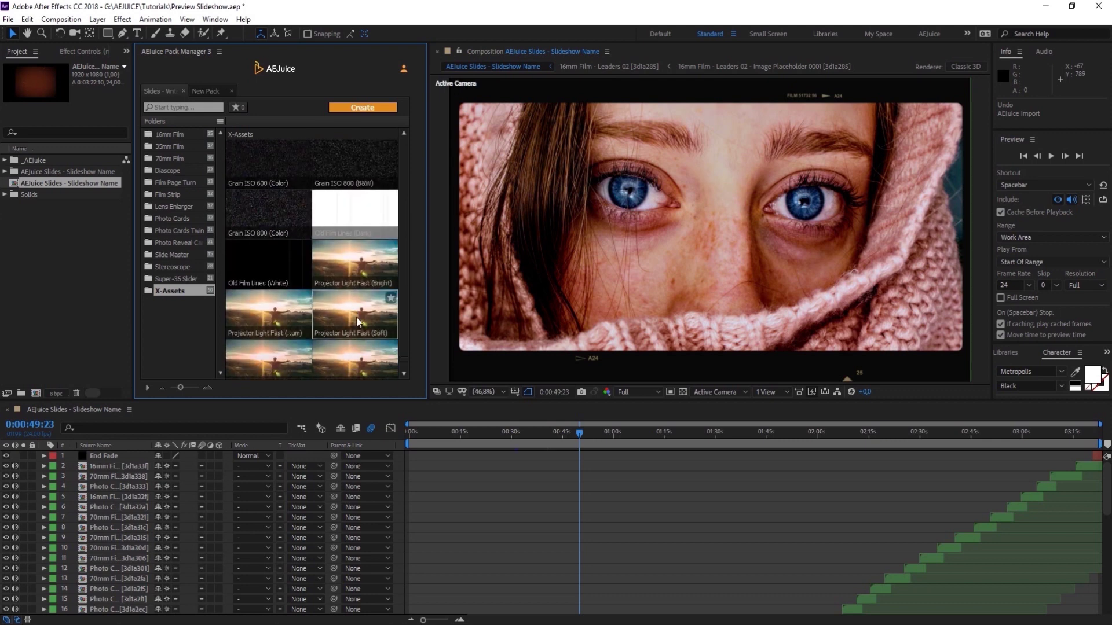
scroll(291, 322, down, 2)
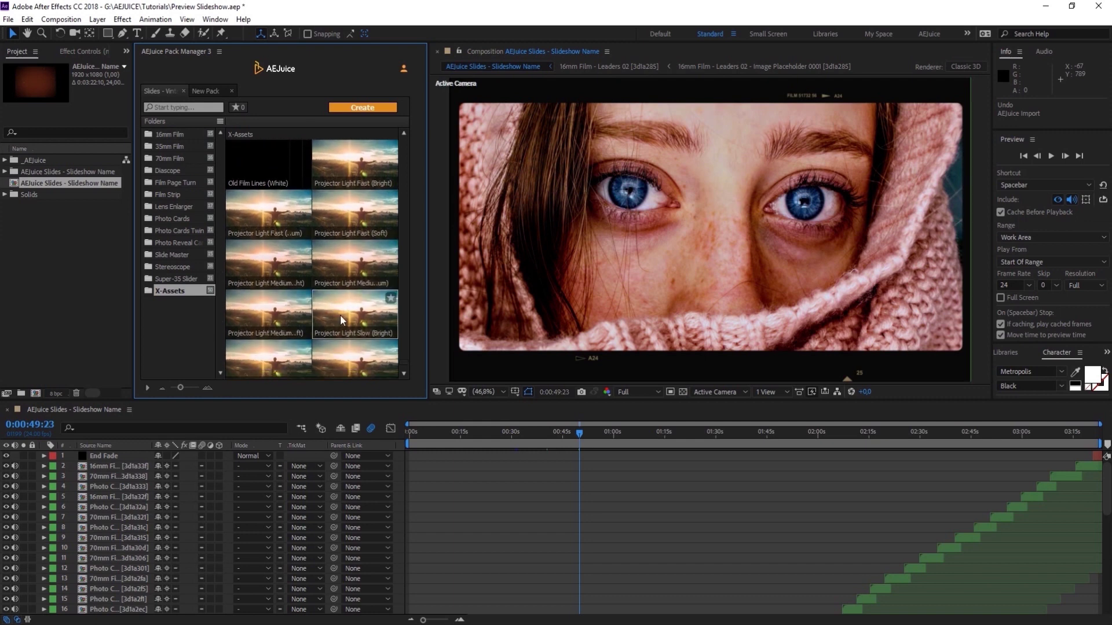
drag(339, 315, 539, 256)
scroll(368, 267, down, 5)
drag(337, 309, 563, 256)
scroll(329, 259, up, 5)
drag(331, 270, 568, 258)
Step: Preview the slideshow with its overlays at about 1:06, 1:31 and 1:57
click(634, 432)
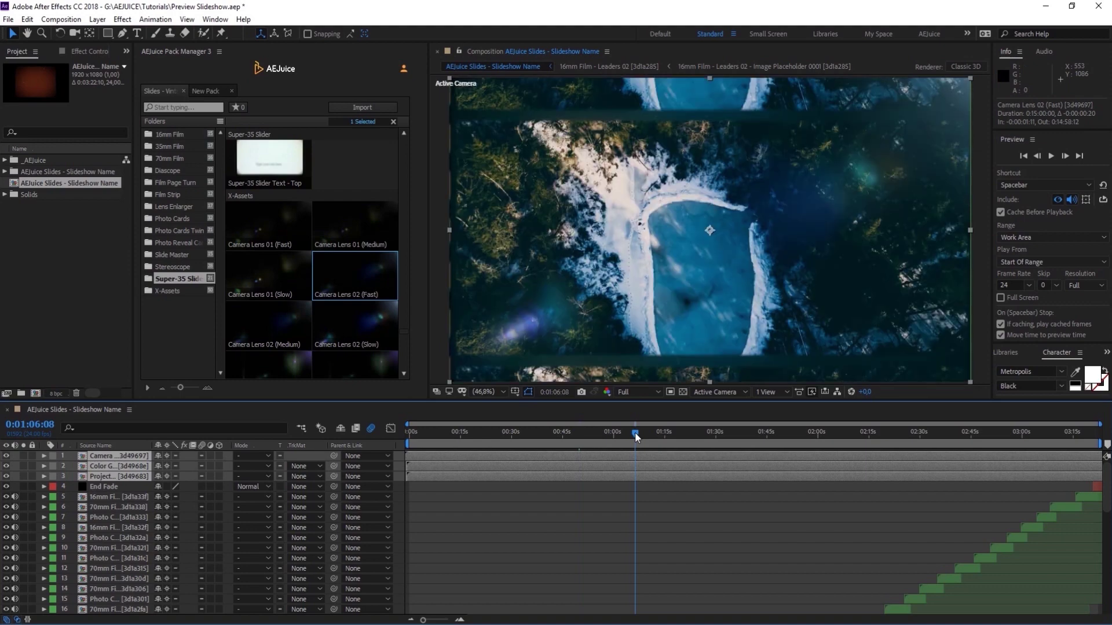
click(720, 434)
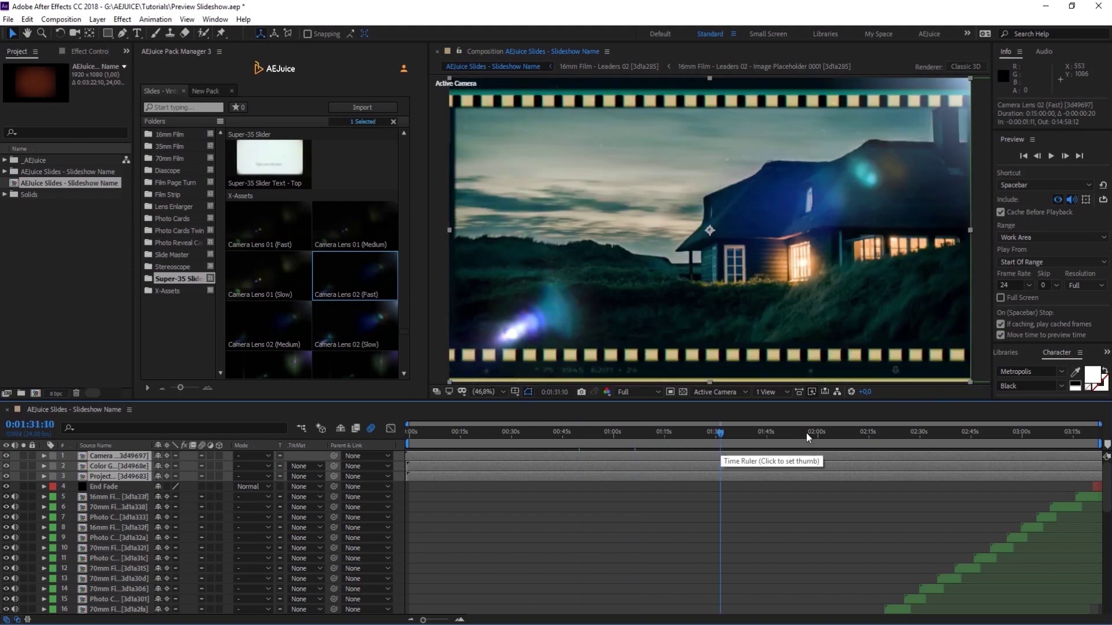
click(808, 433)
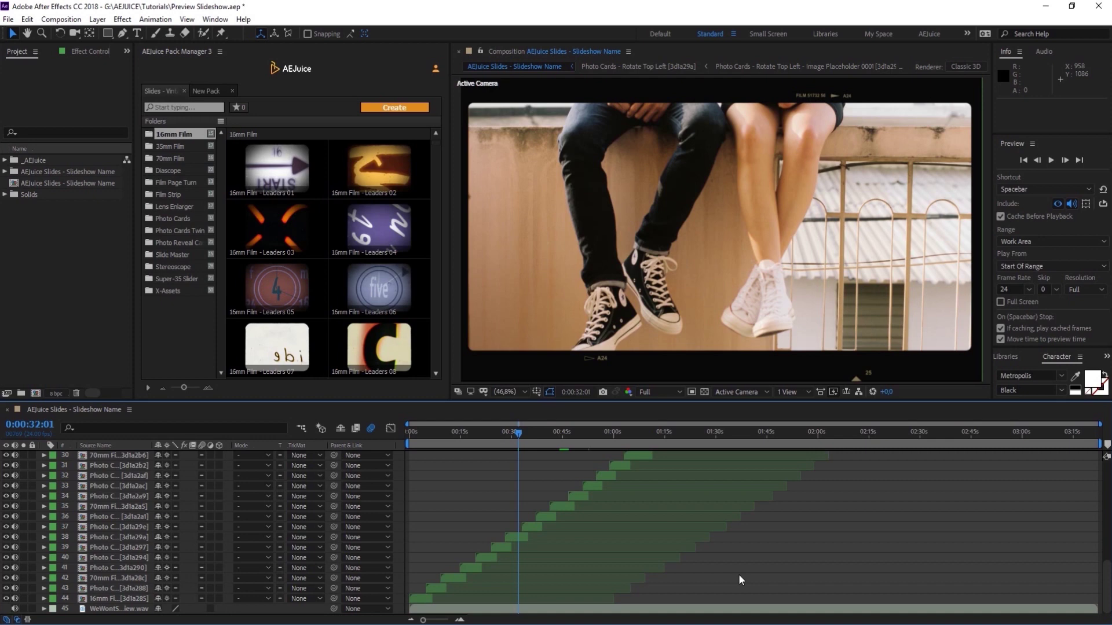
Step: Enable White Frame on the Rotate Top Left photo card, then queue the slideshow in Media Encoder
click(520, 537)
double_click(520, 537)
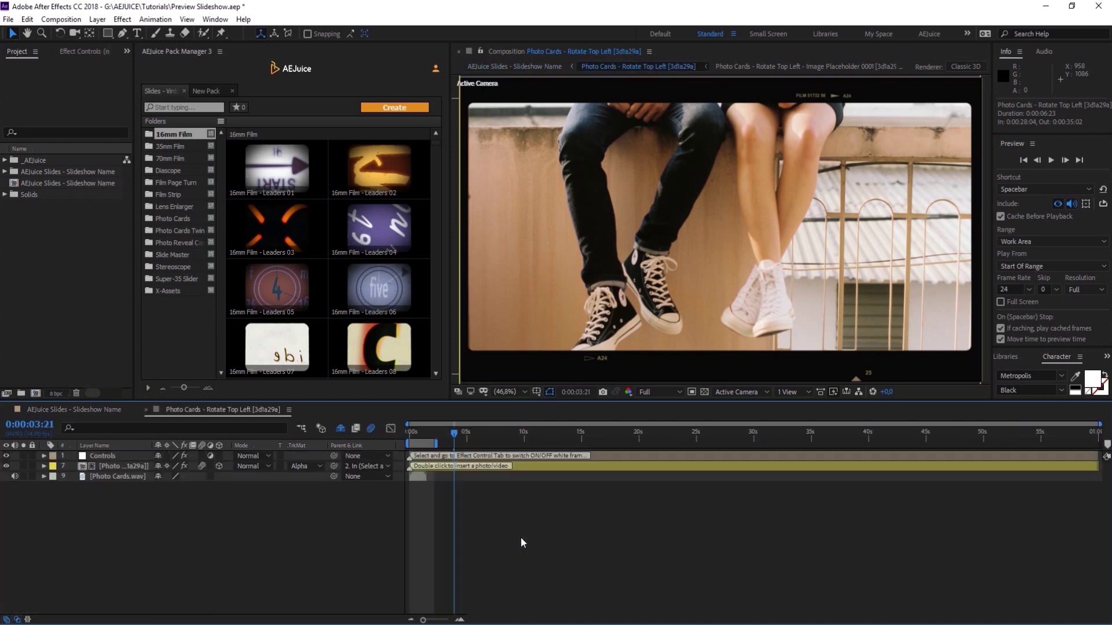
click(95, 457)
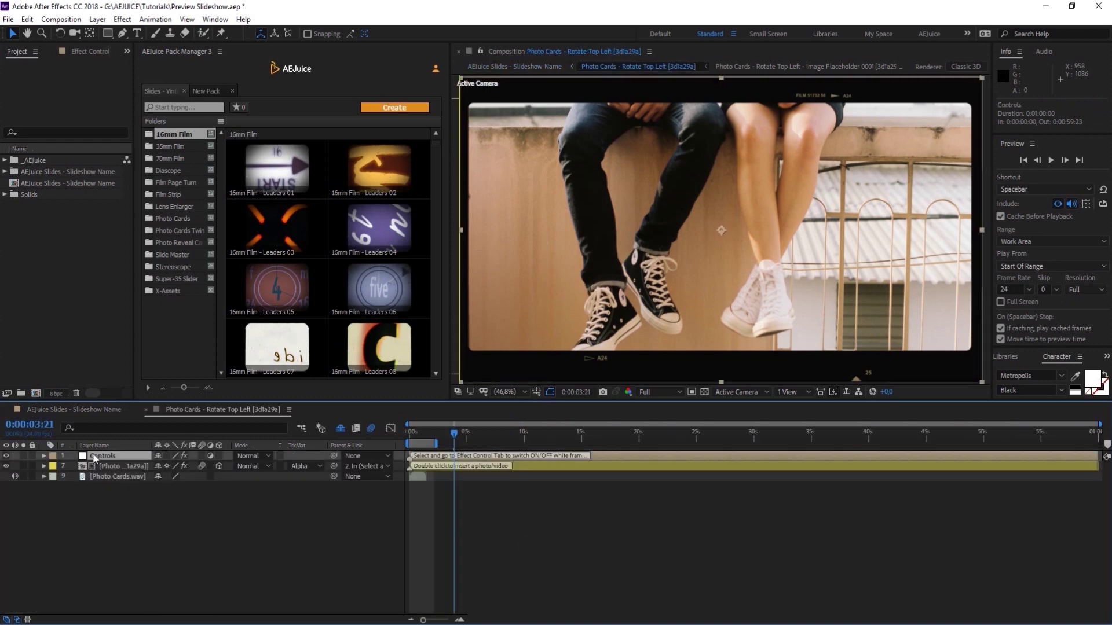
click(91, 52)
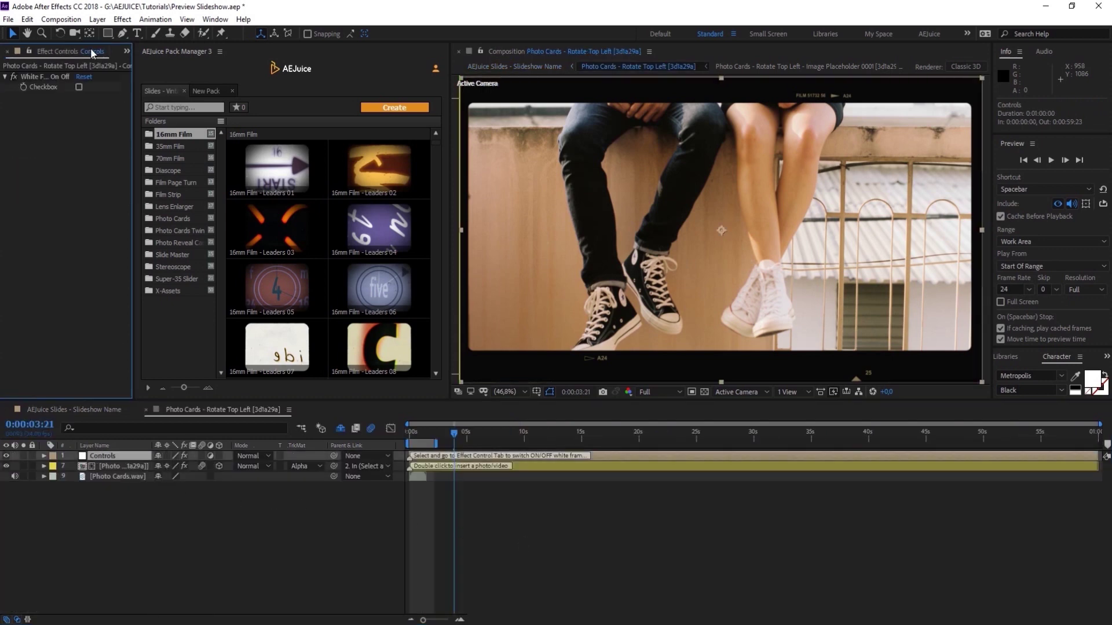
click(79, 88)
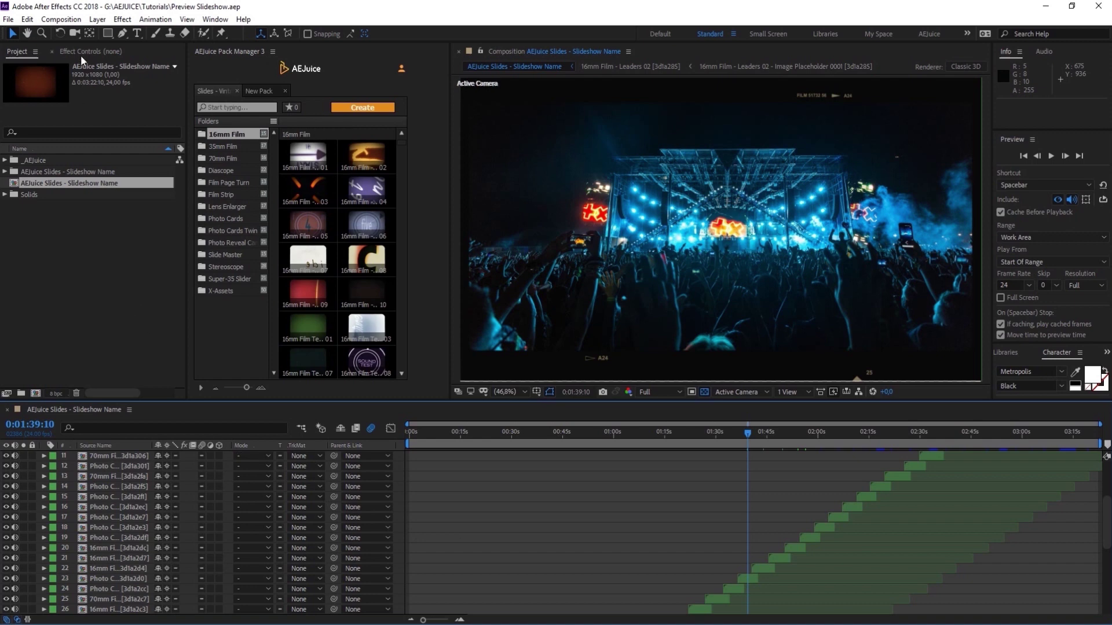
click(60, 19)
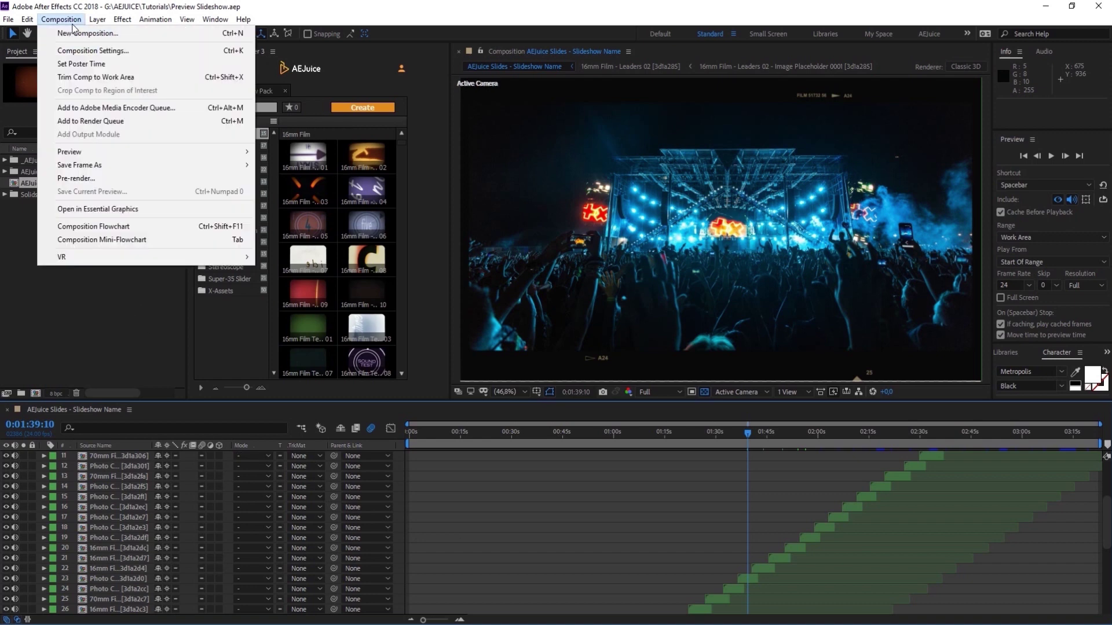
click(96, 112)
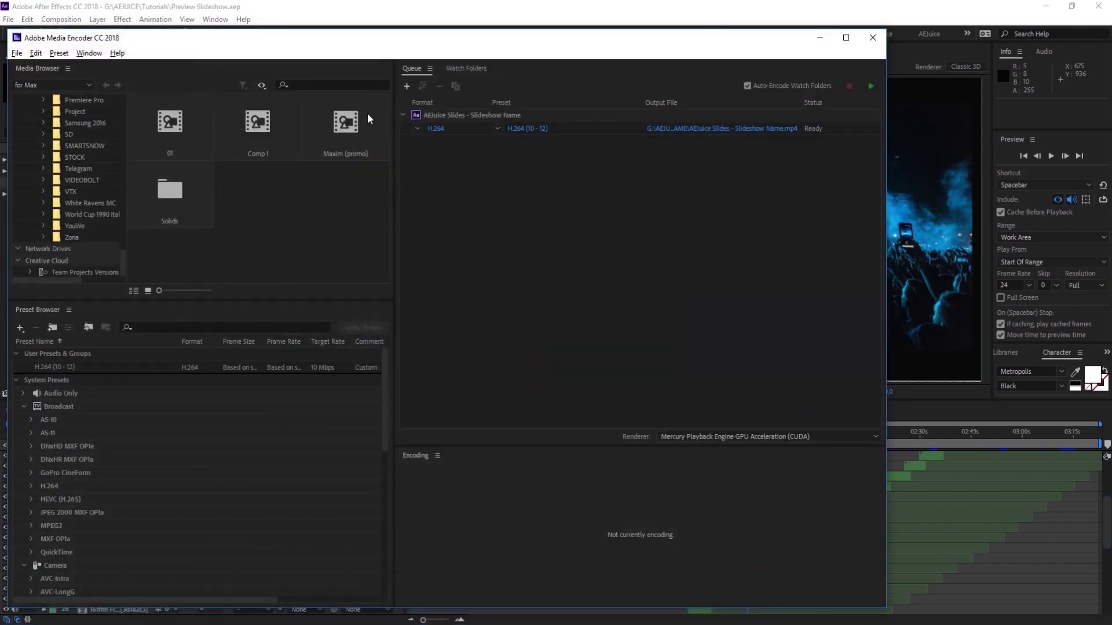
Step: Keep the queued job's format as H.264 and enable Use Maximum Render Quality
click(531, 132)
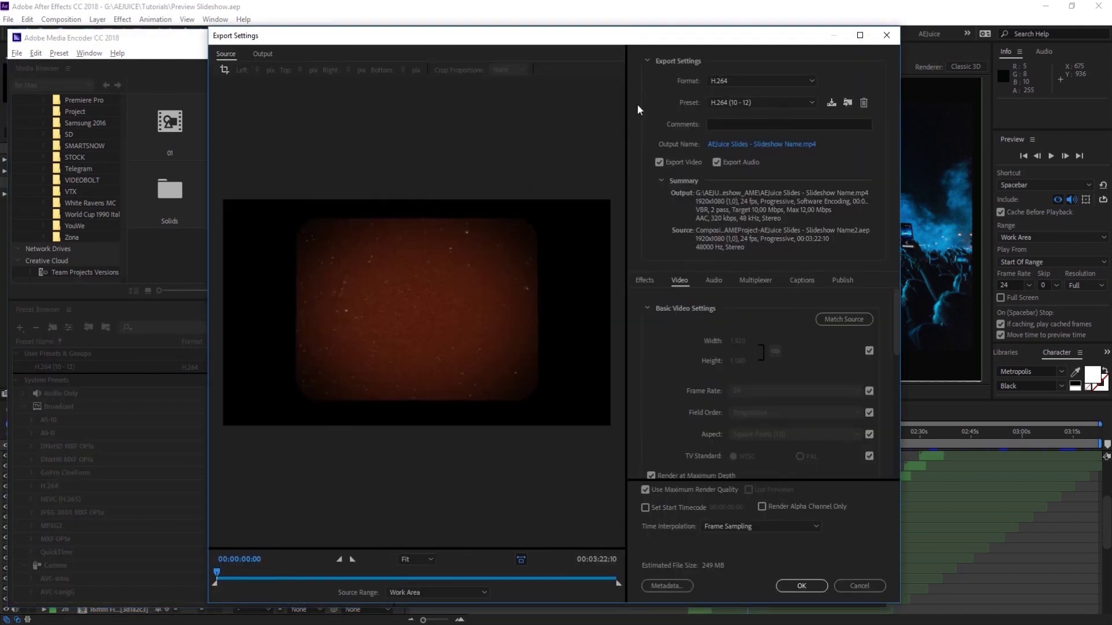
click(731, 80)
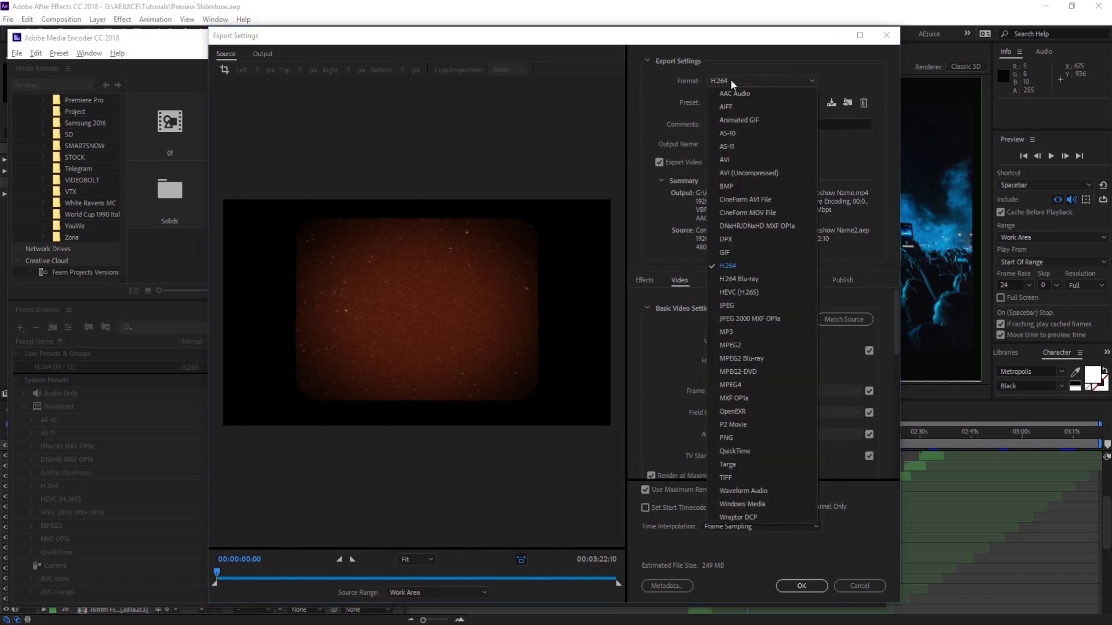
click(723, 265)
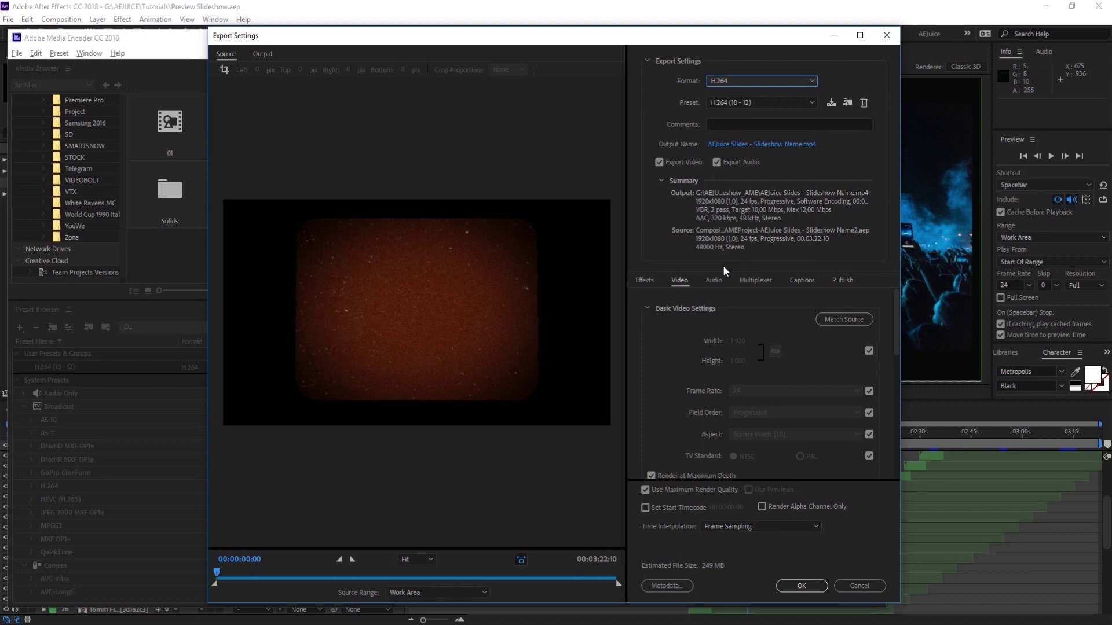
click(647, 490)
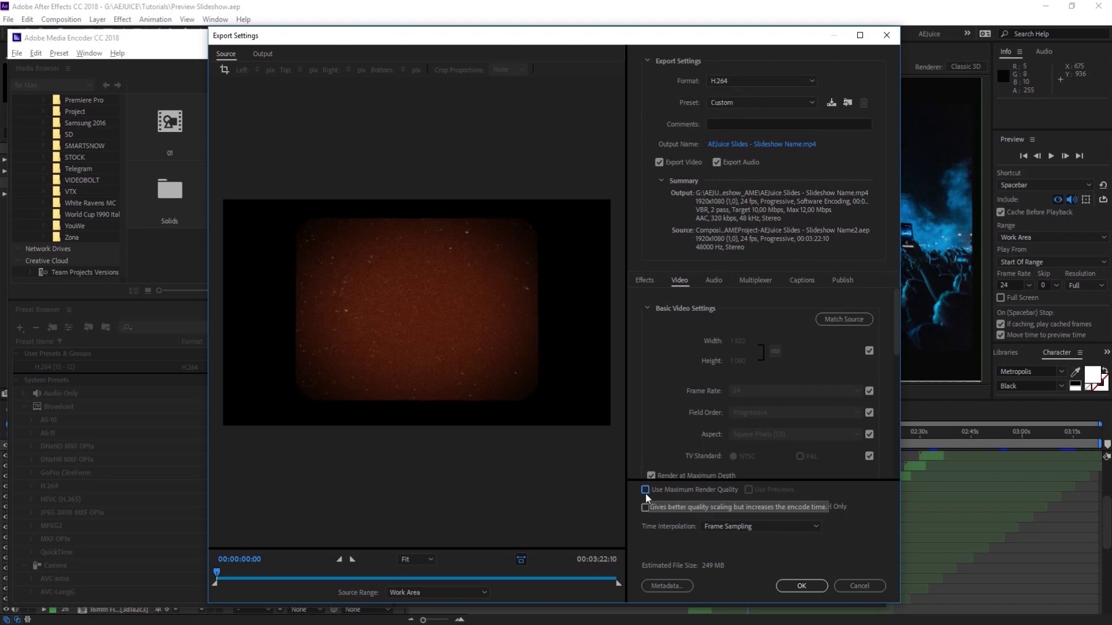
click(790, 582)
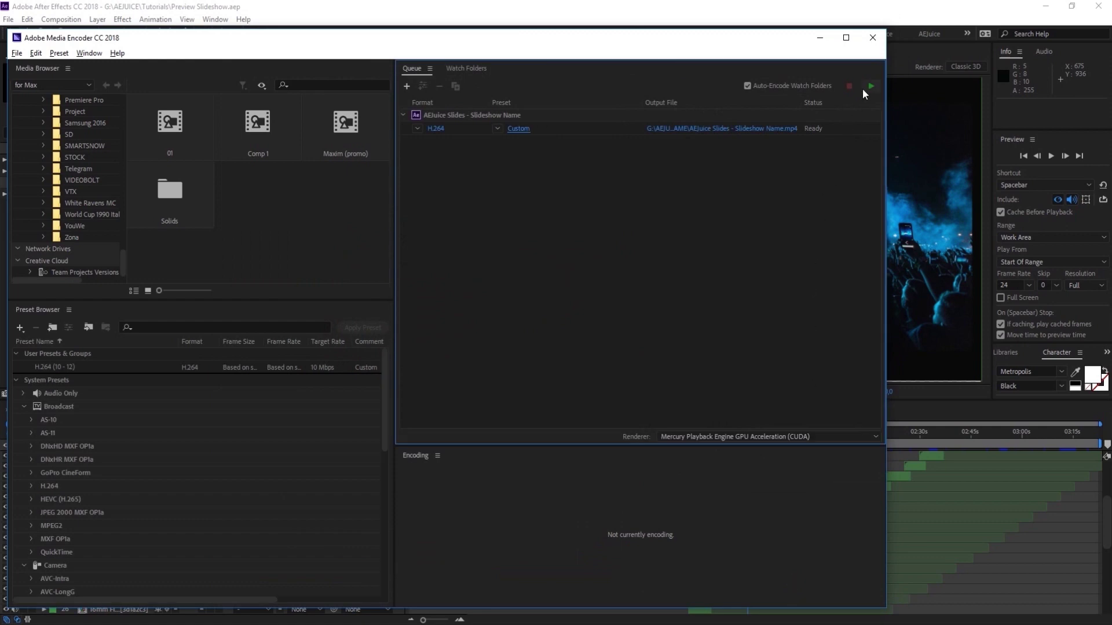